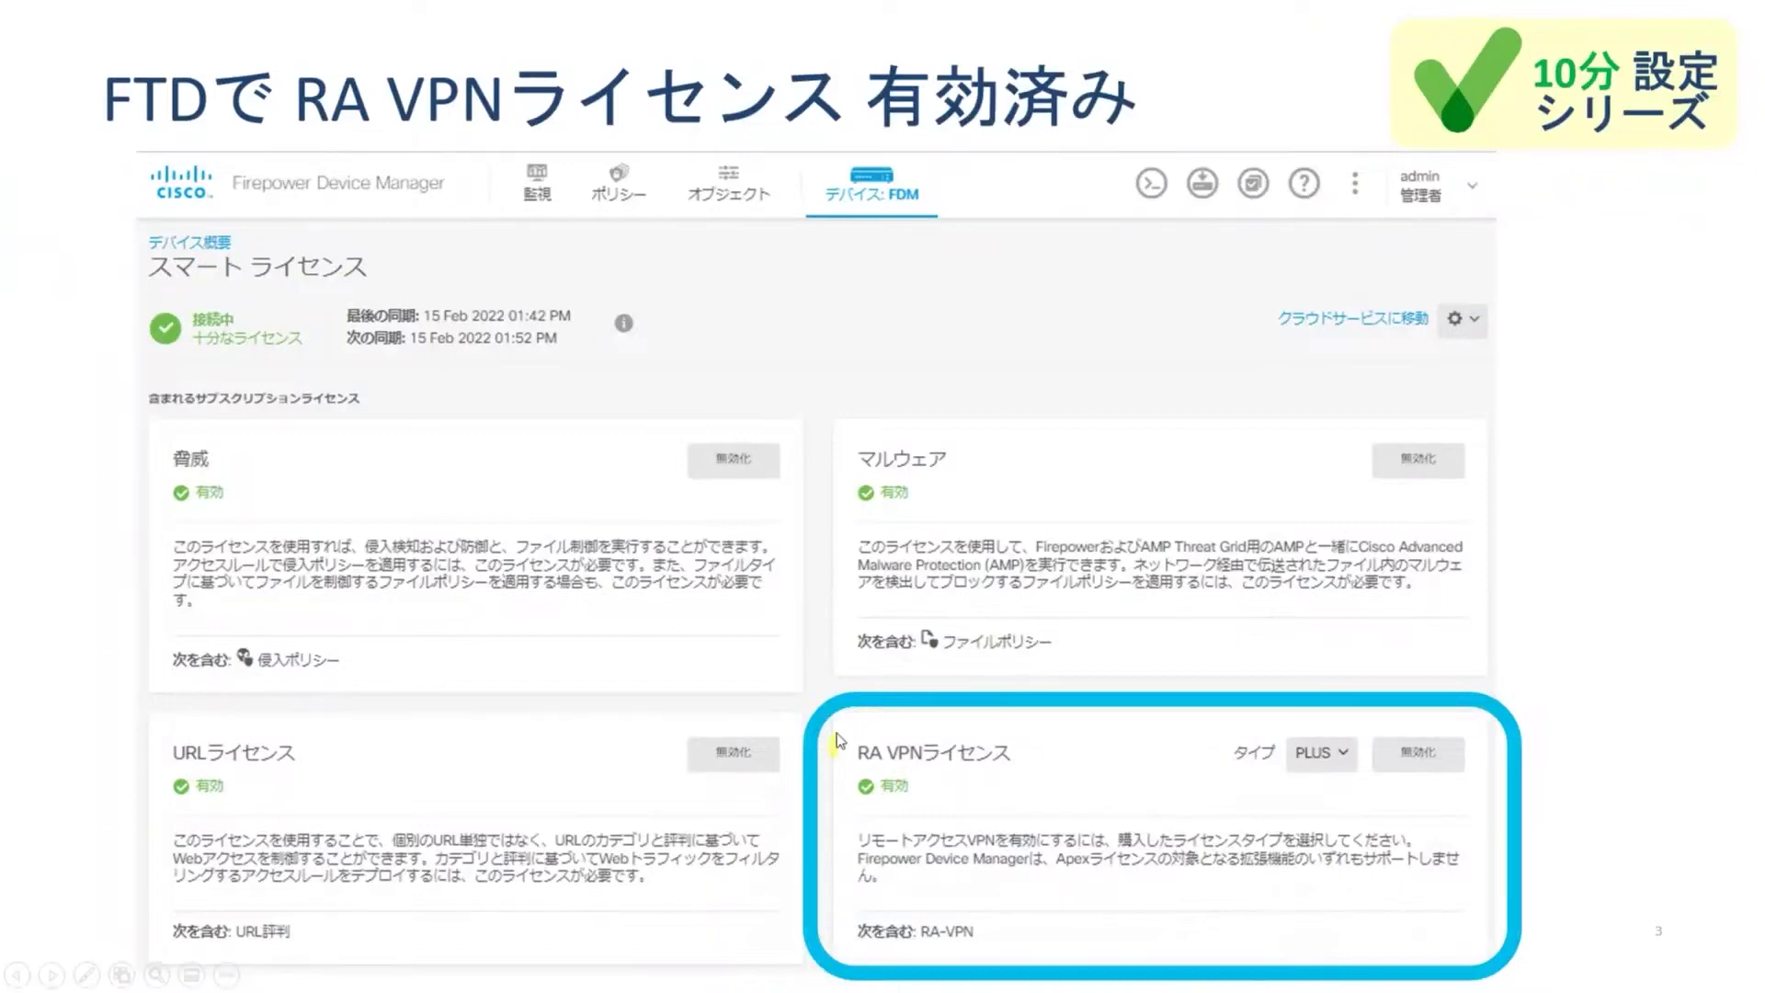
# Advance the slideshow to the AnyConnect Headend Deployment package slide
pyautogui.click(796, 726)
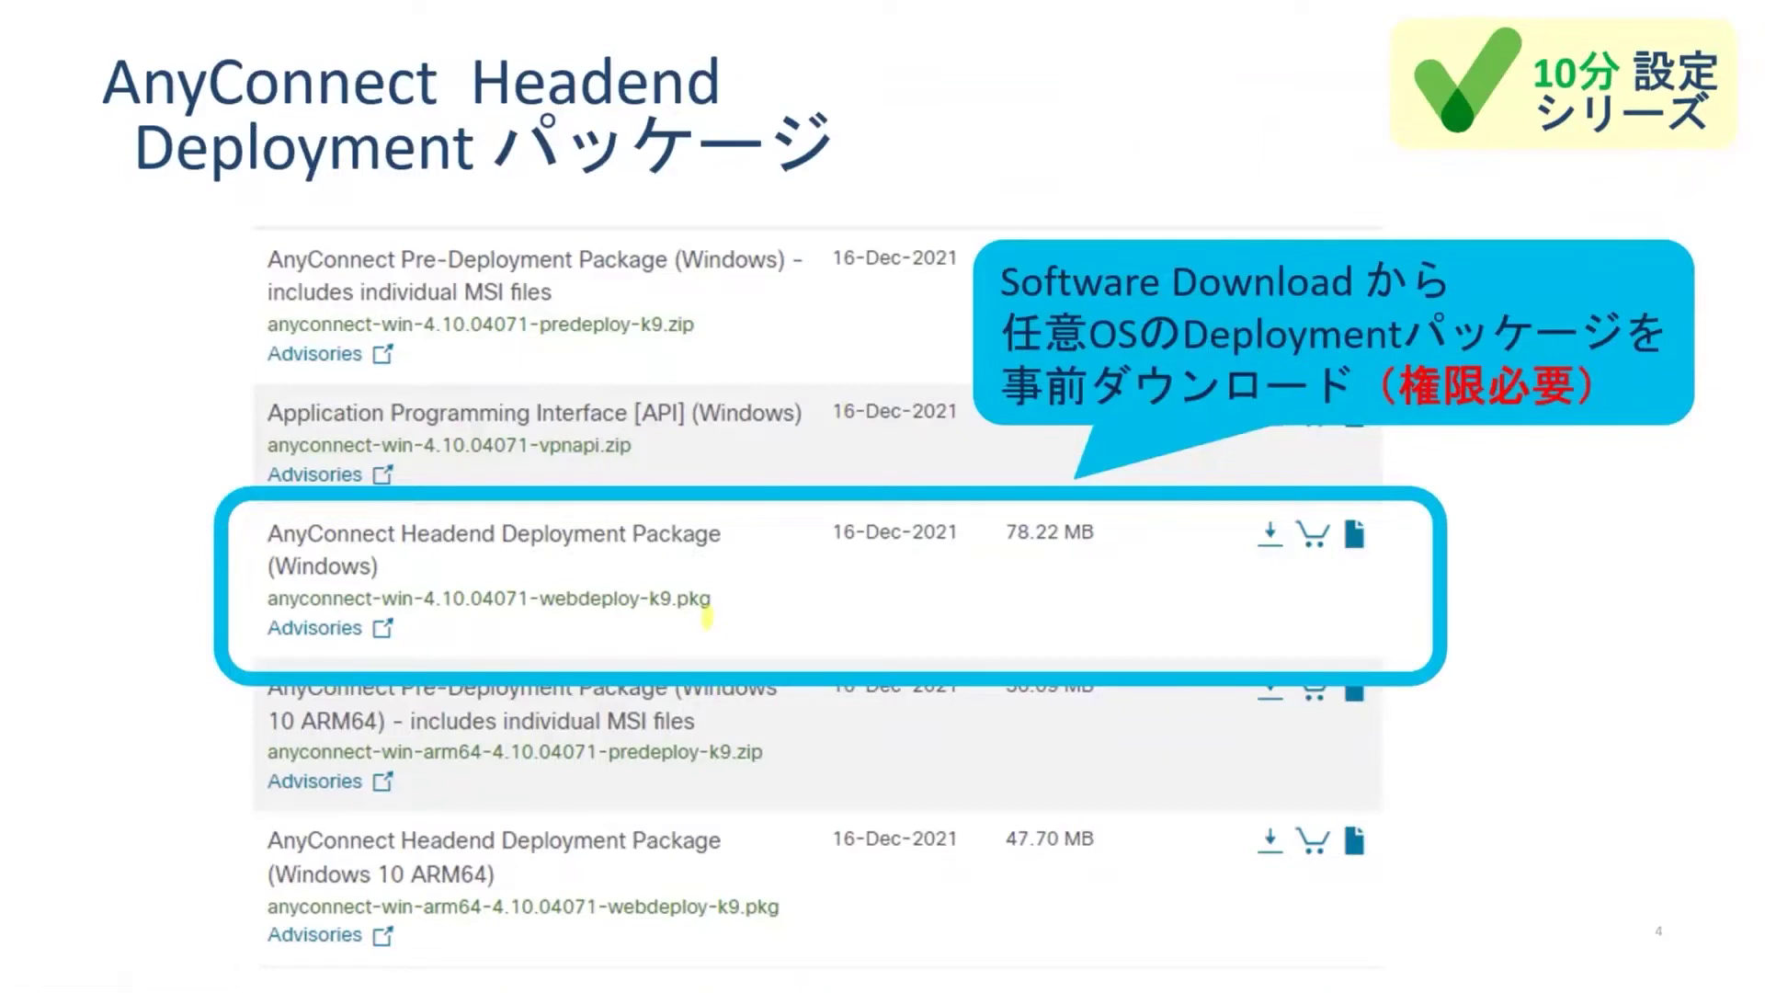
# Advance the slideshow toward the '1. FTDの設定' section slide
pyautogui.press('Right')
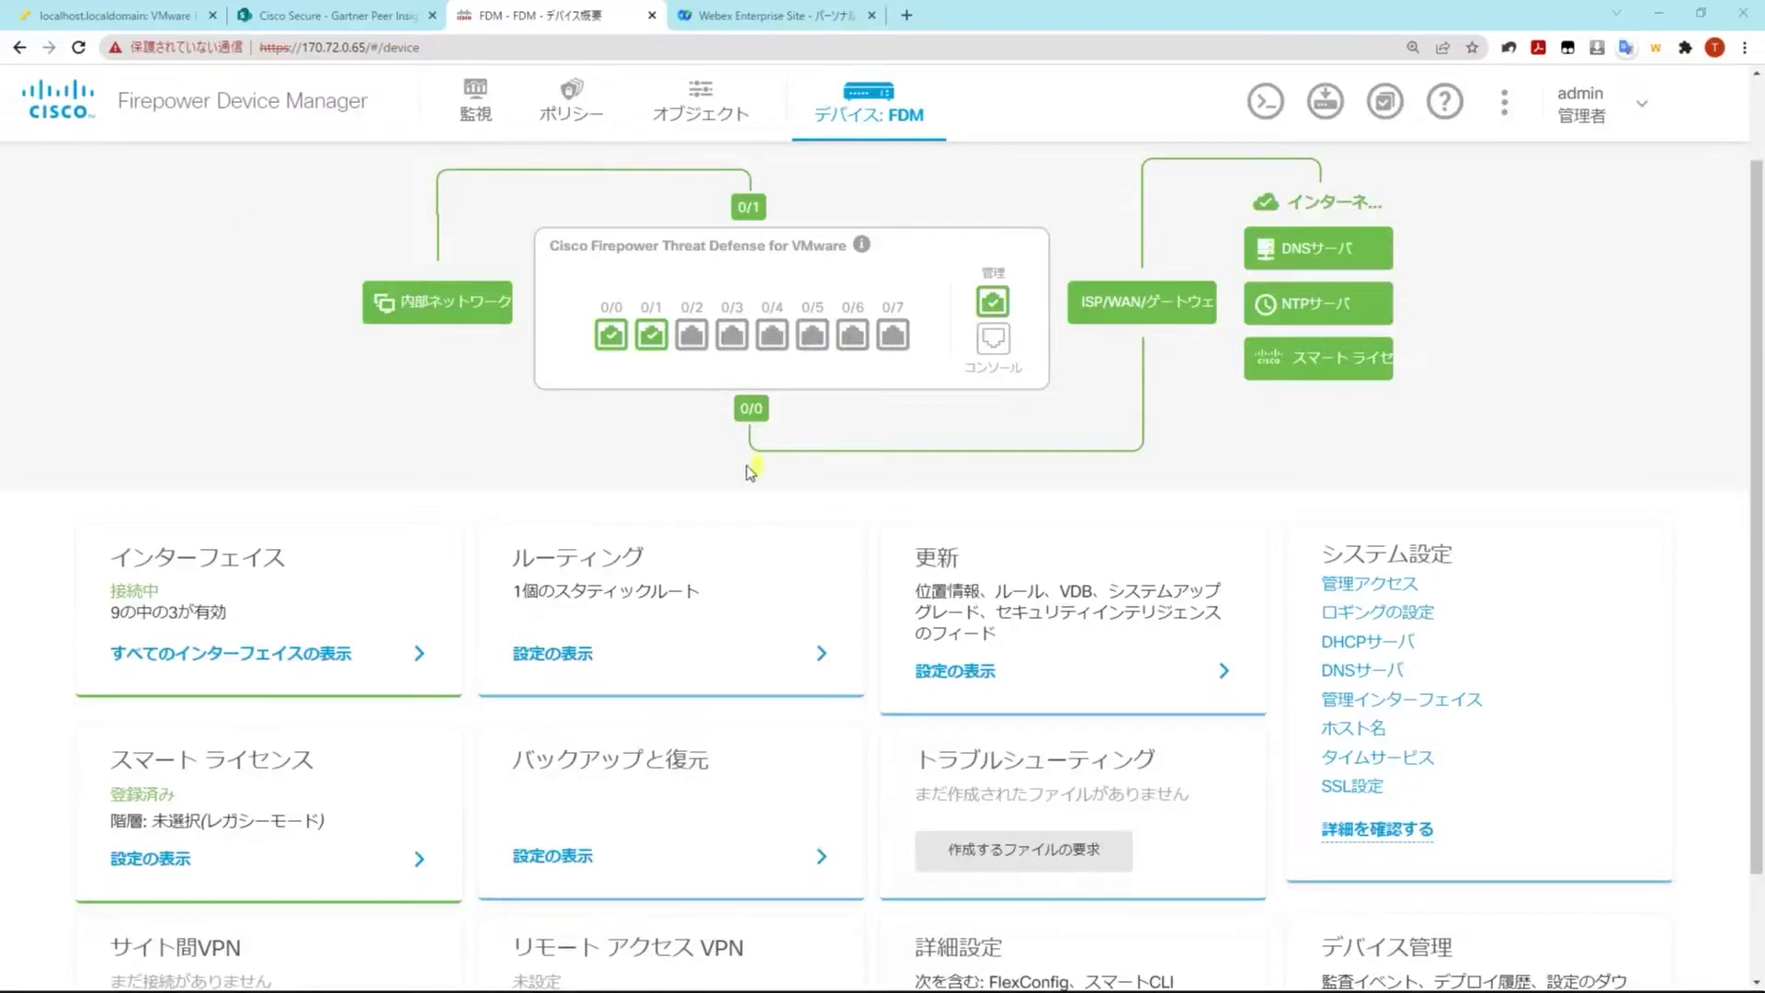
# Open the Remote Access VPN settings and begin a new connection profile (接続プロファイルの作成)
pyautogui.scroll(-1, 861, 634)
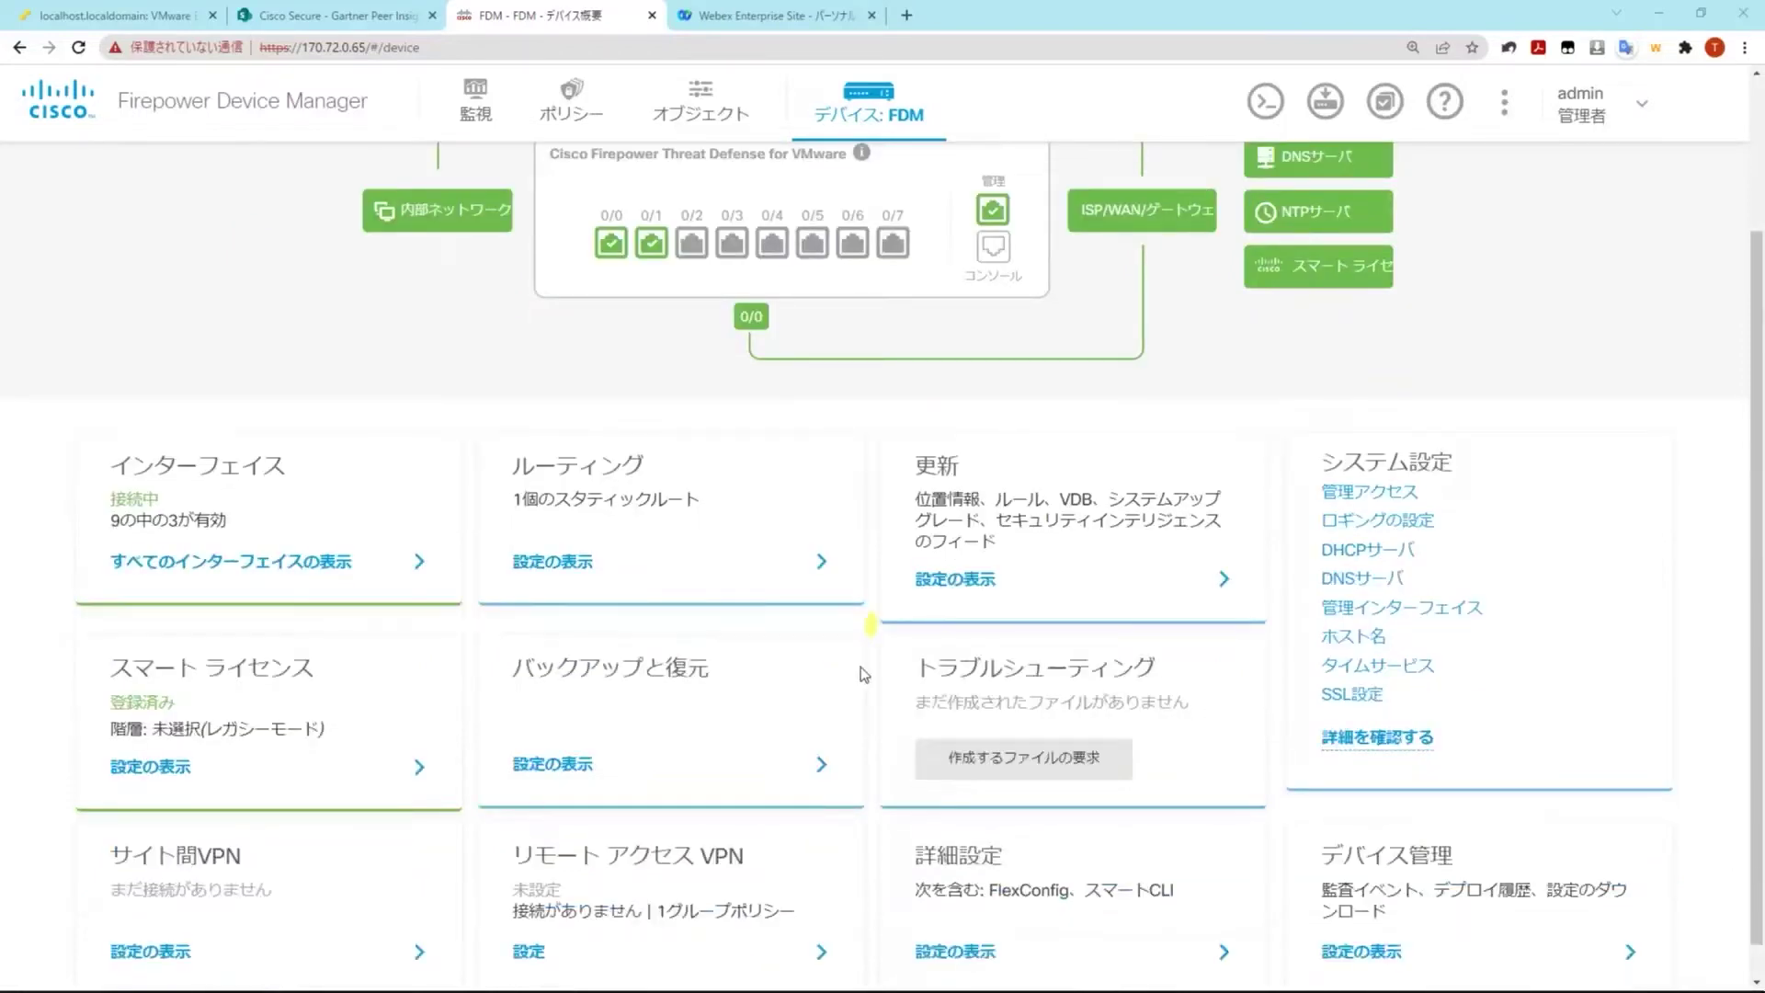
pyautogui.scroll(-1, 555, 942)
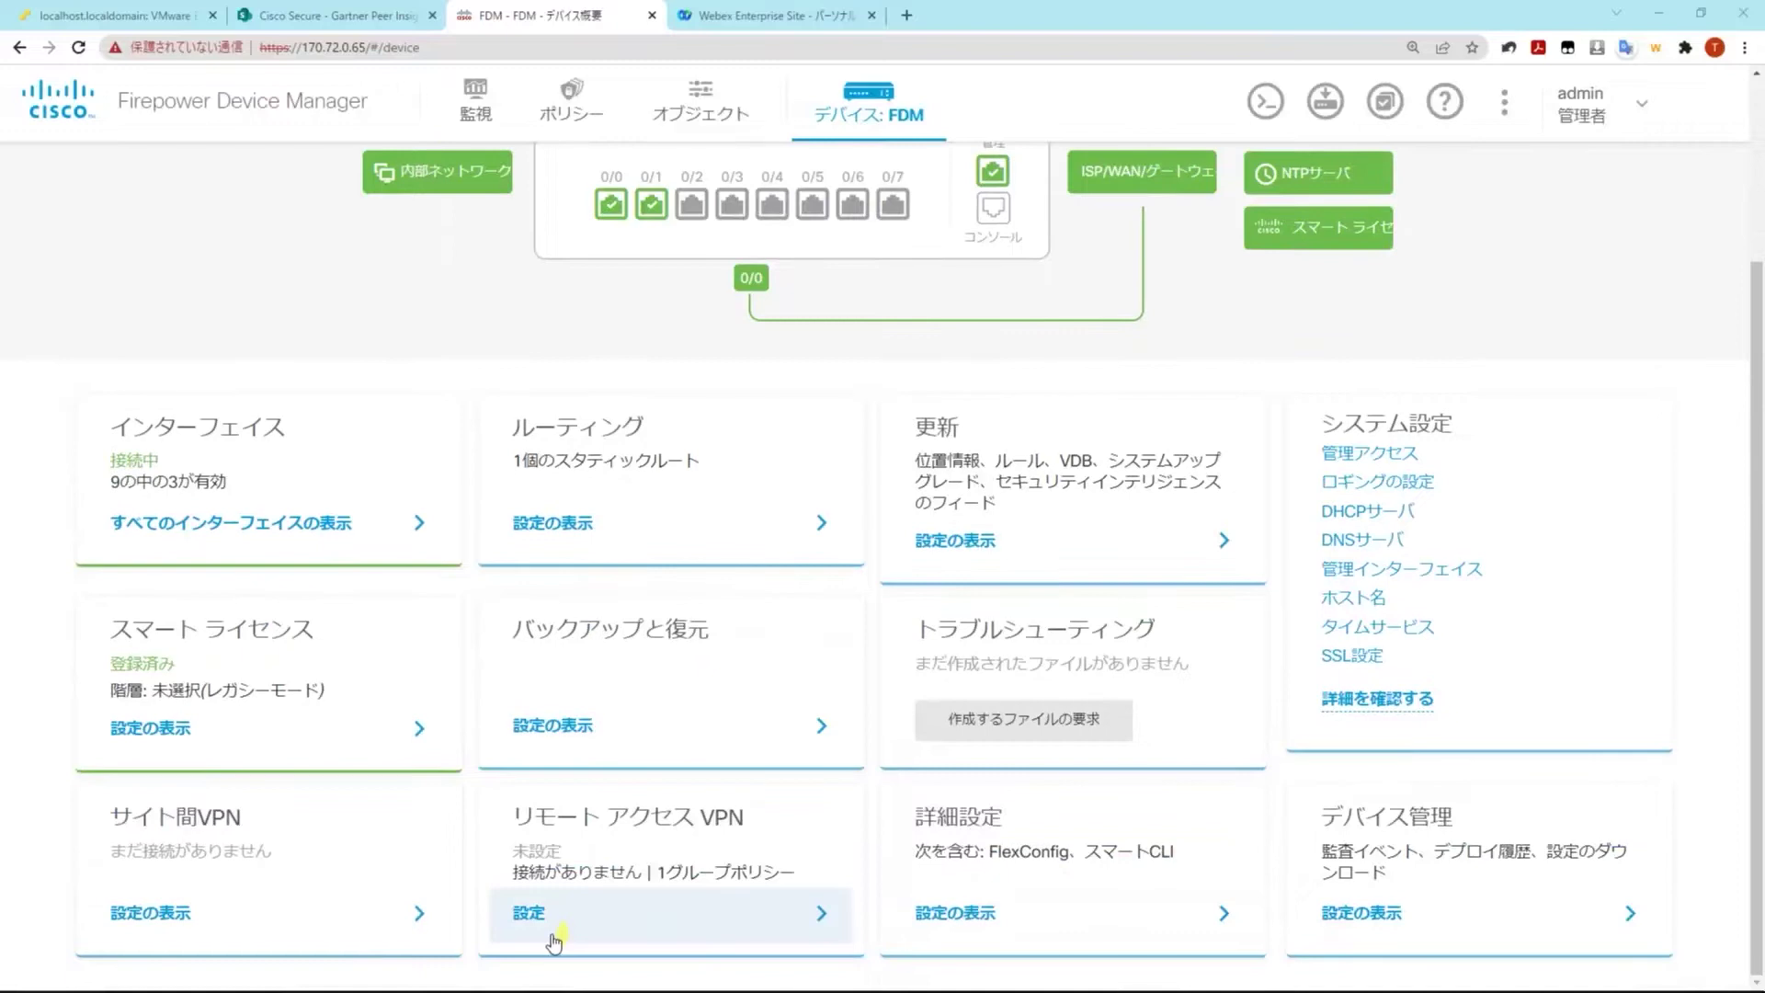
pyautogui.click(555, 938)
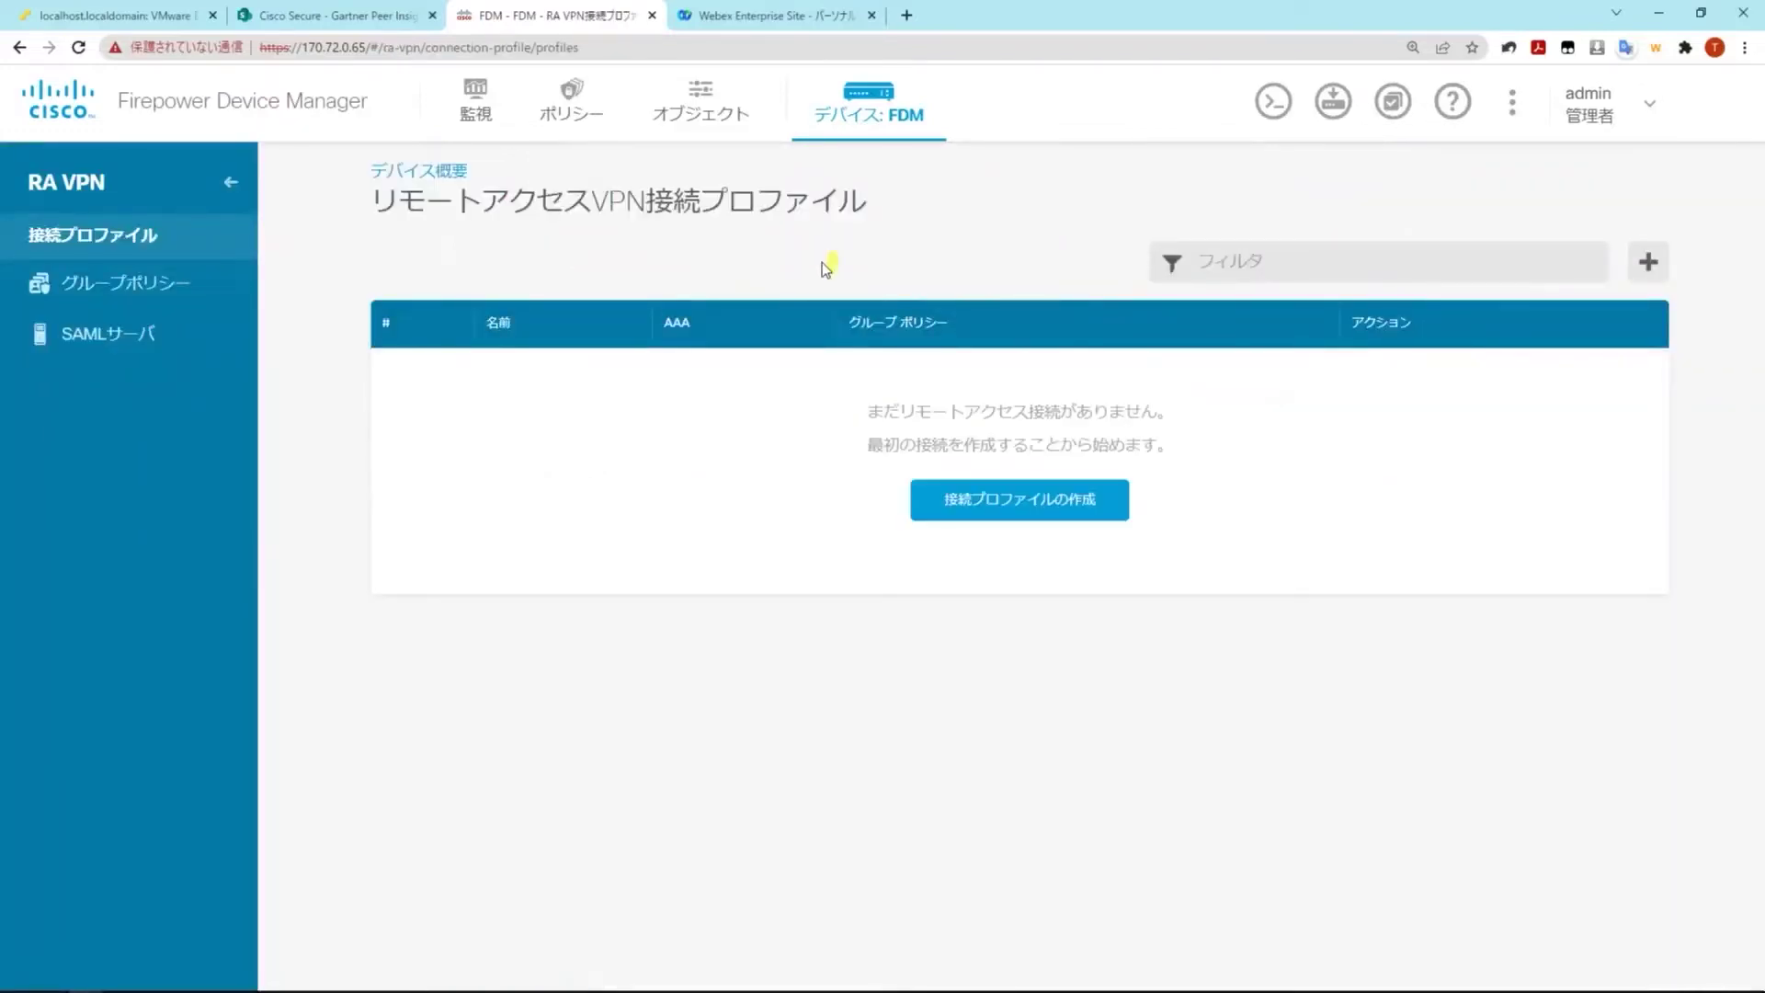
pyautogui.click(1108, 517)
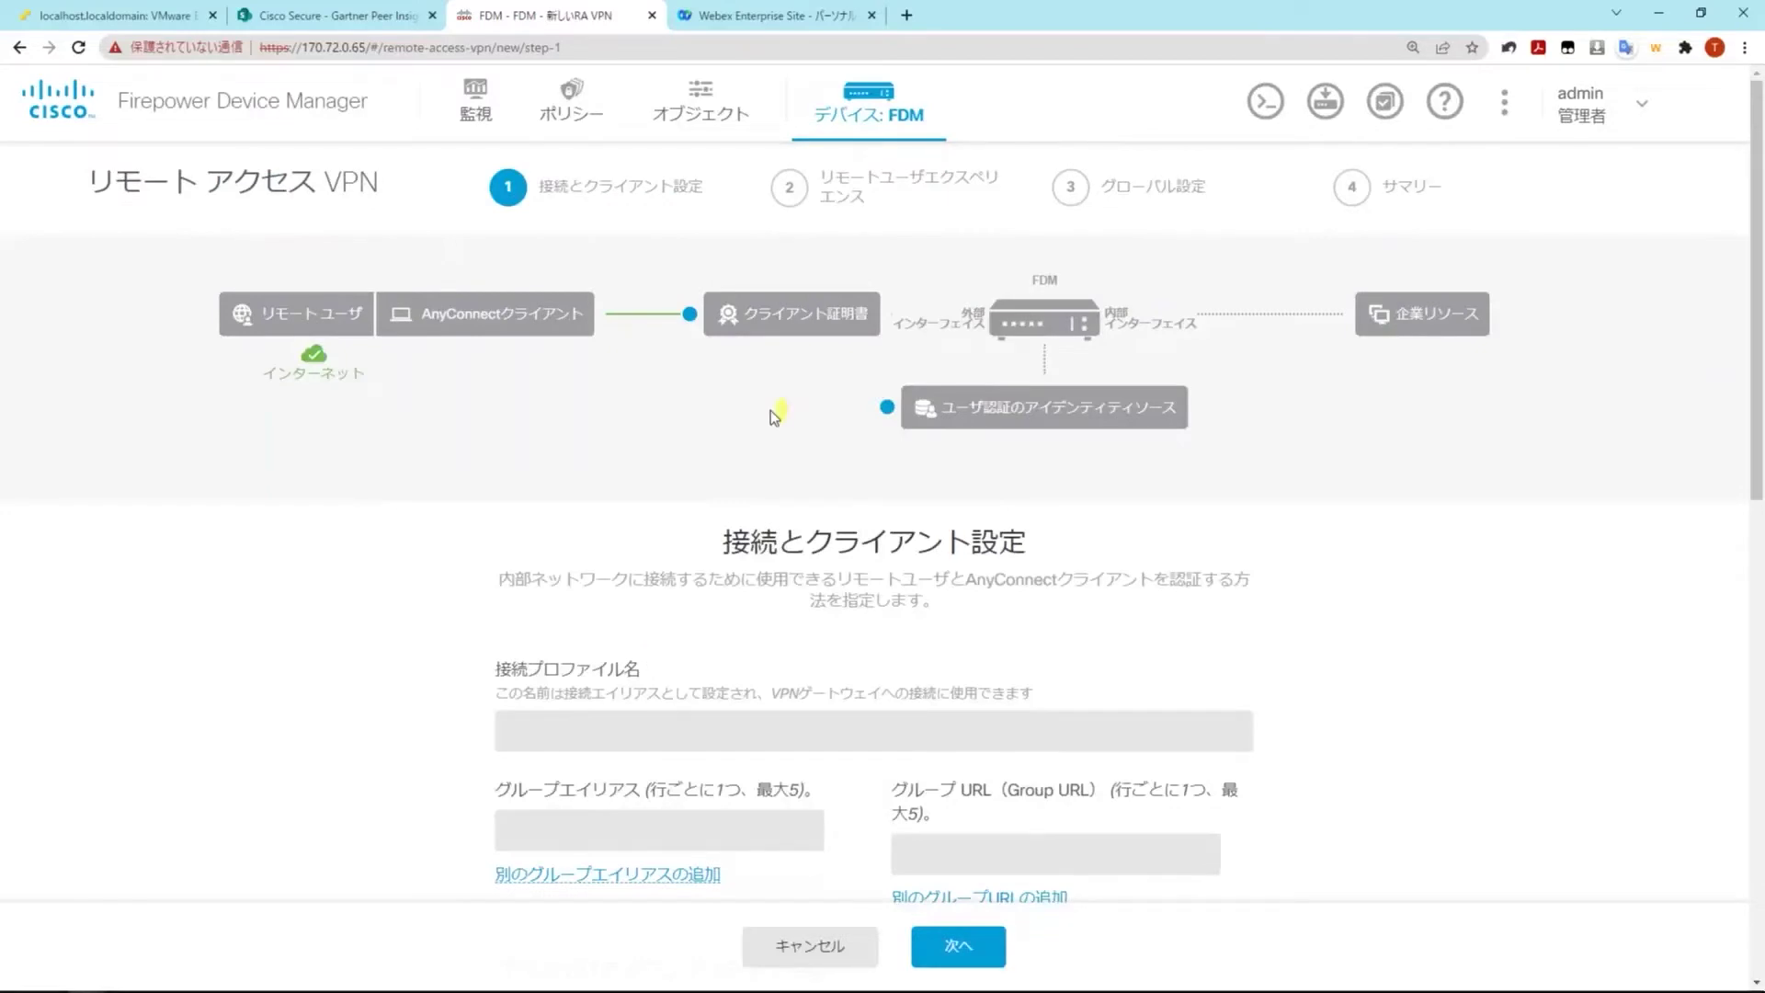
# Name the connection profile FTD-AnyConnect
pyautogui.scroll(-1, 703, 549)
pyautogui.scroll(-1, 704, 550)
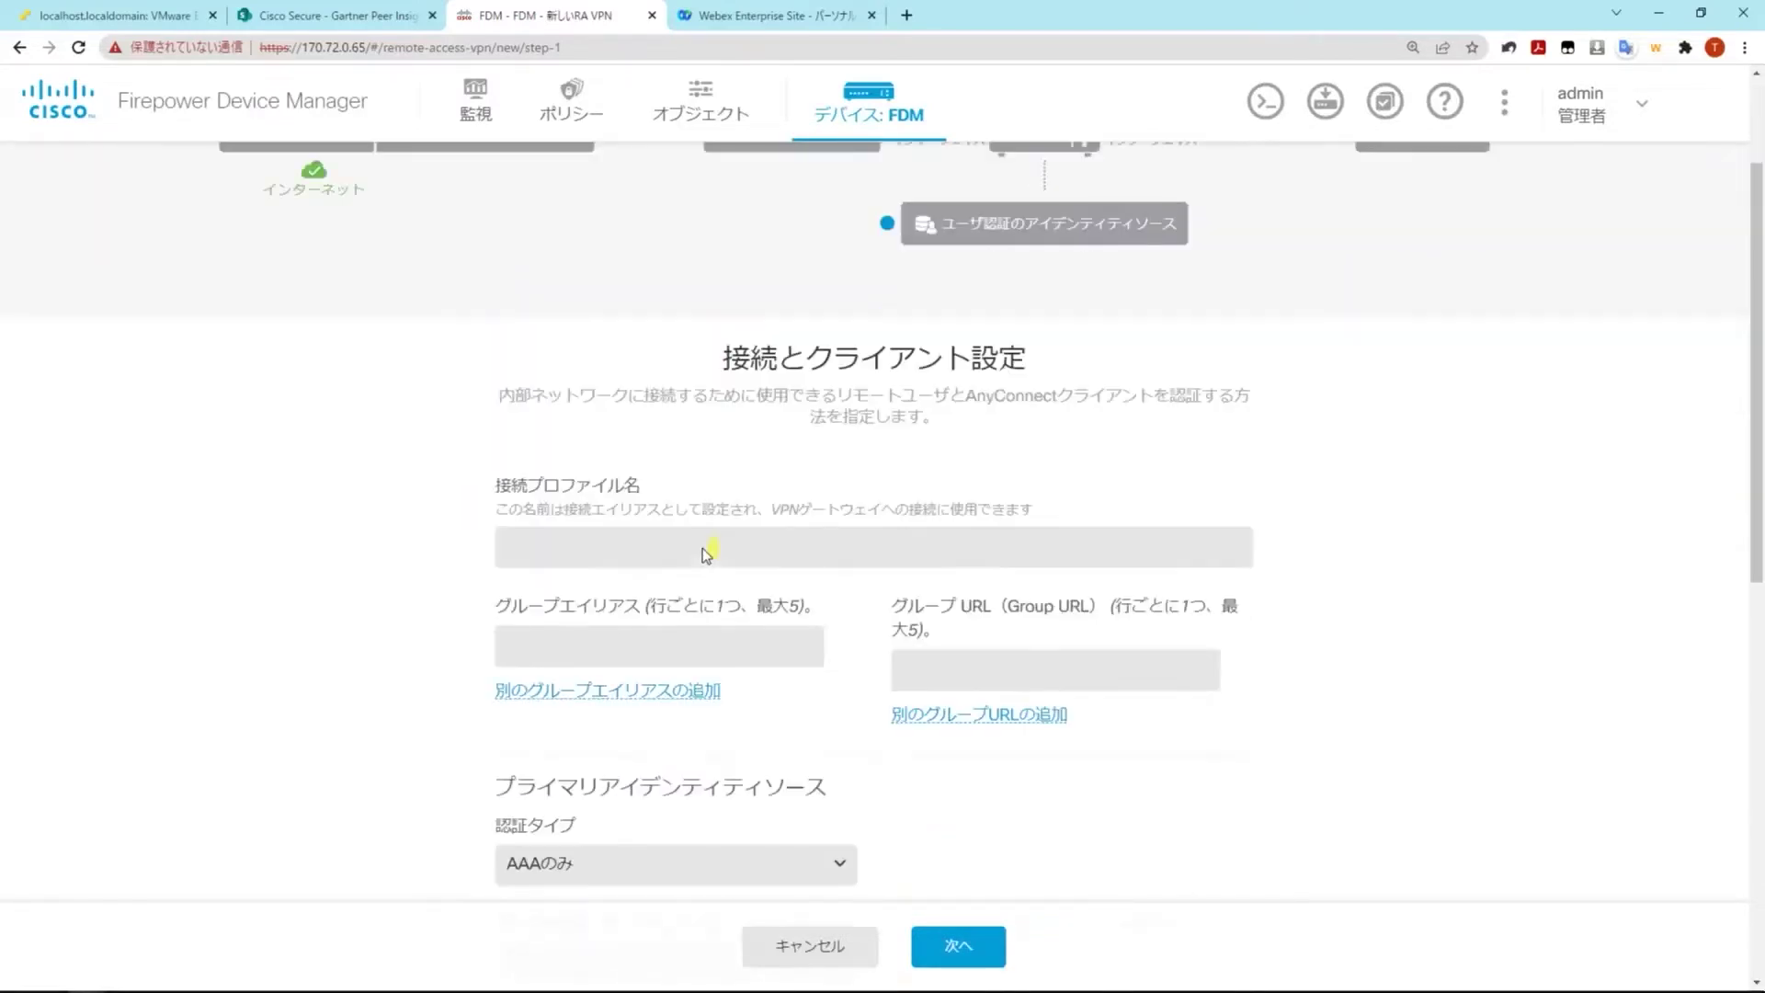
pyautogui.click(703, 548)
pyautogui.write('a')
pyautogui.press('BackSpace')
pyautogui.write('FTD-AnyConnect')
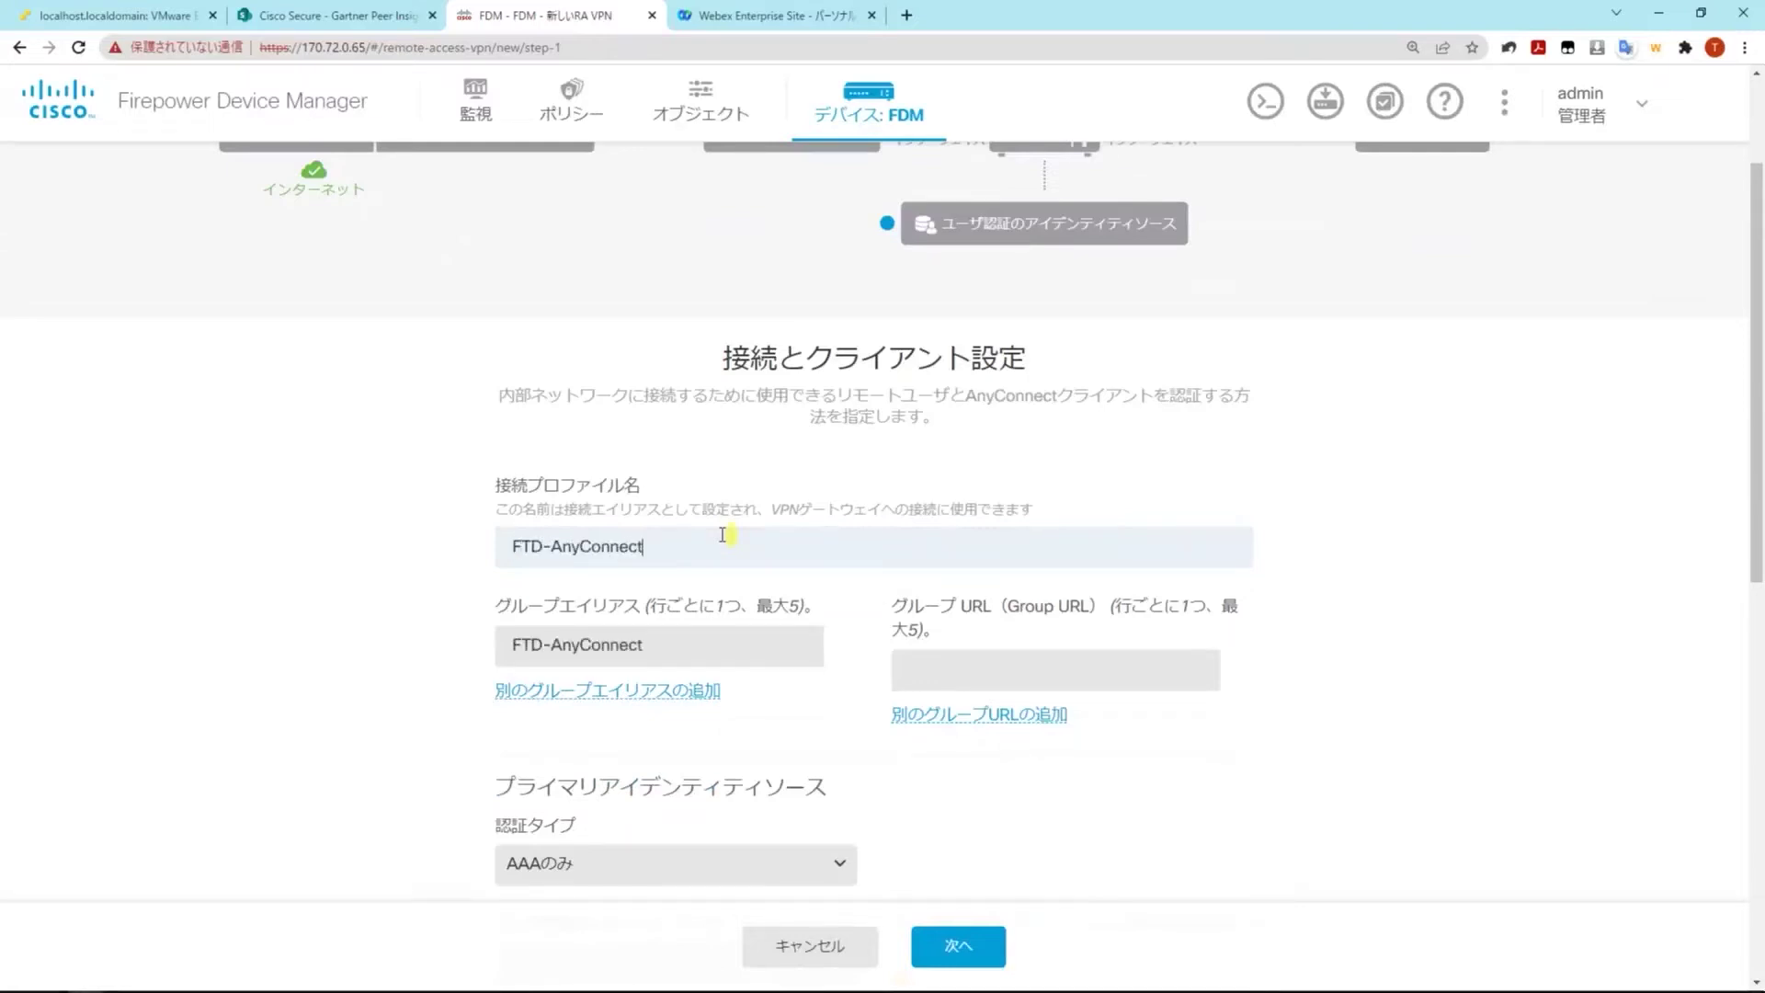
# Choose LocalIdentitySource as the primary identity source
pyautogui.scroll(-3, 901, 724)
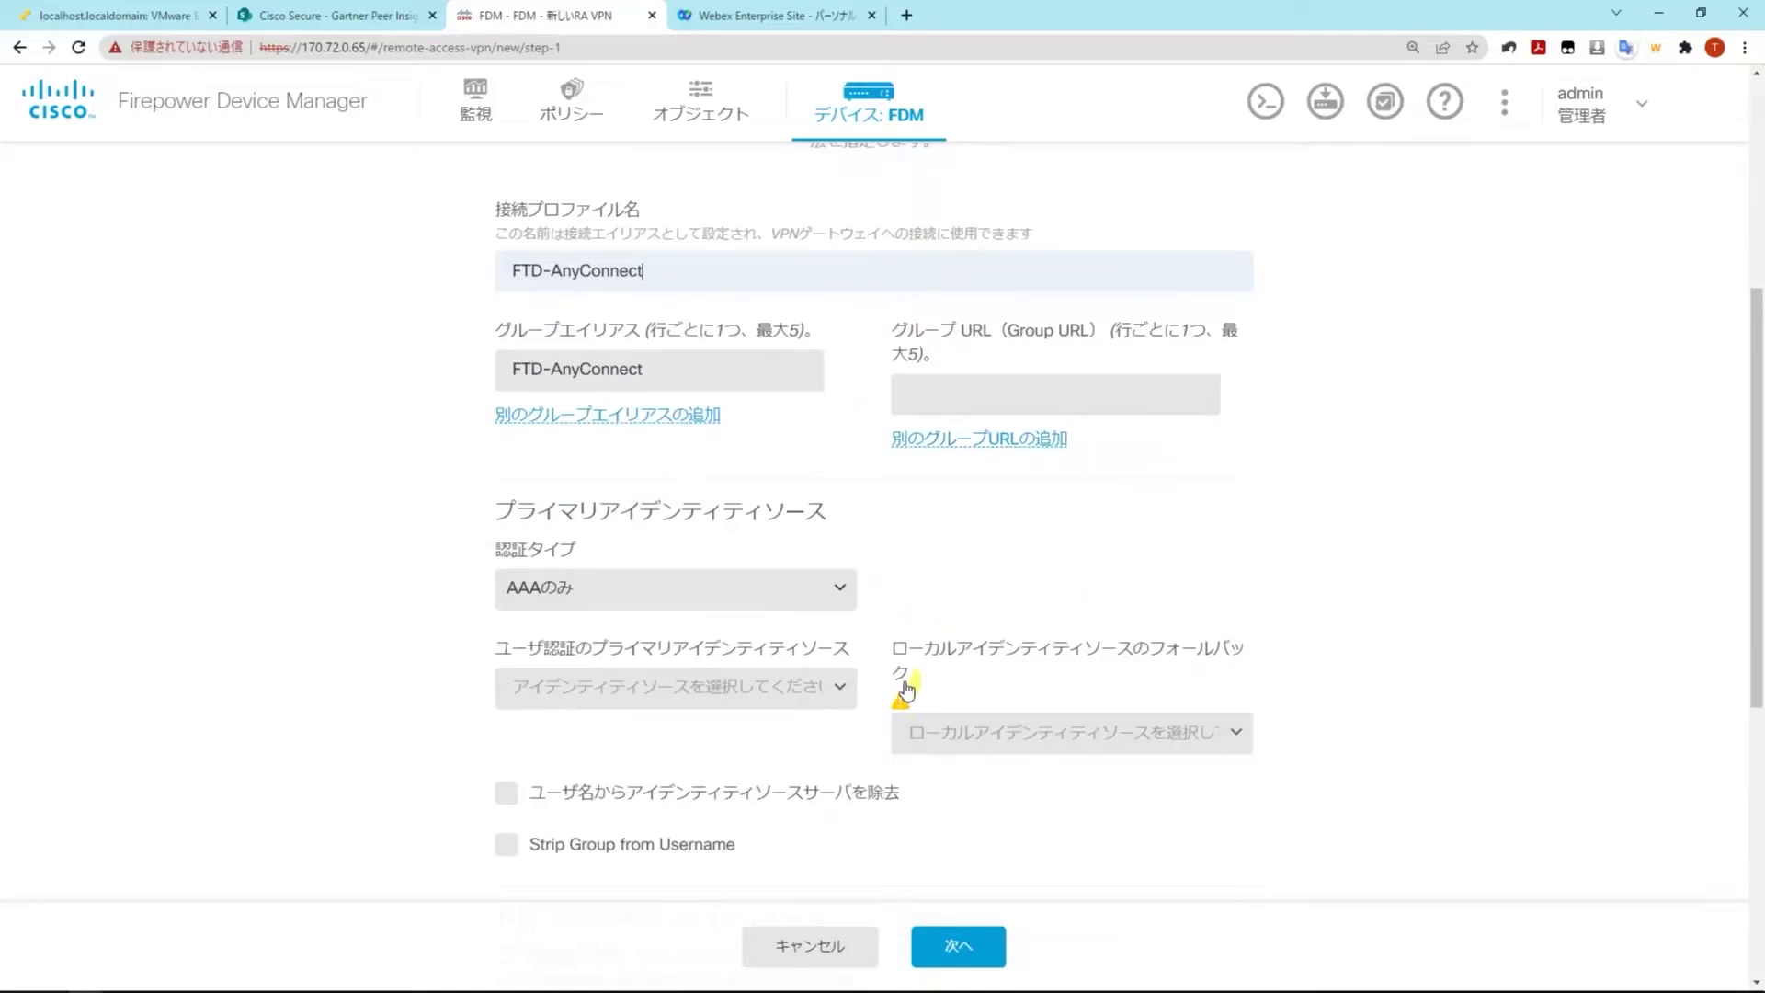
pyautogui.scroll(-1, 907, 690)
pyautogui.click(676, 596)
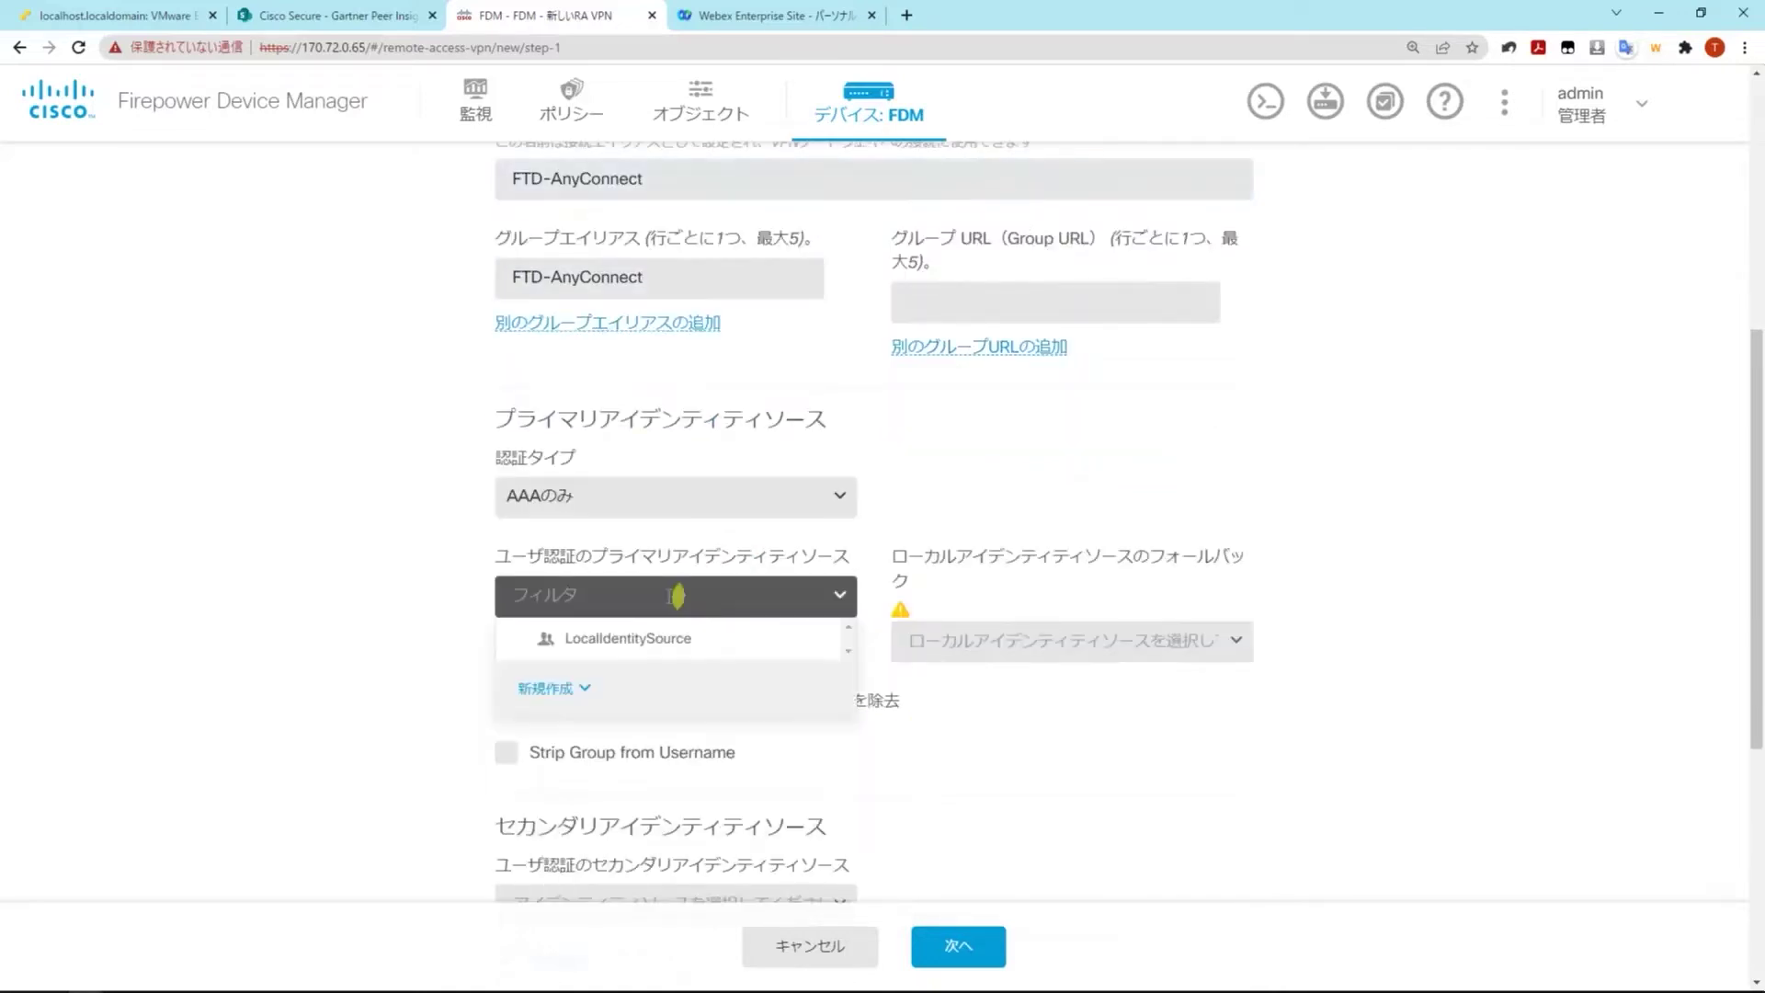
pyautogui.click(747, 651)
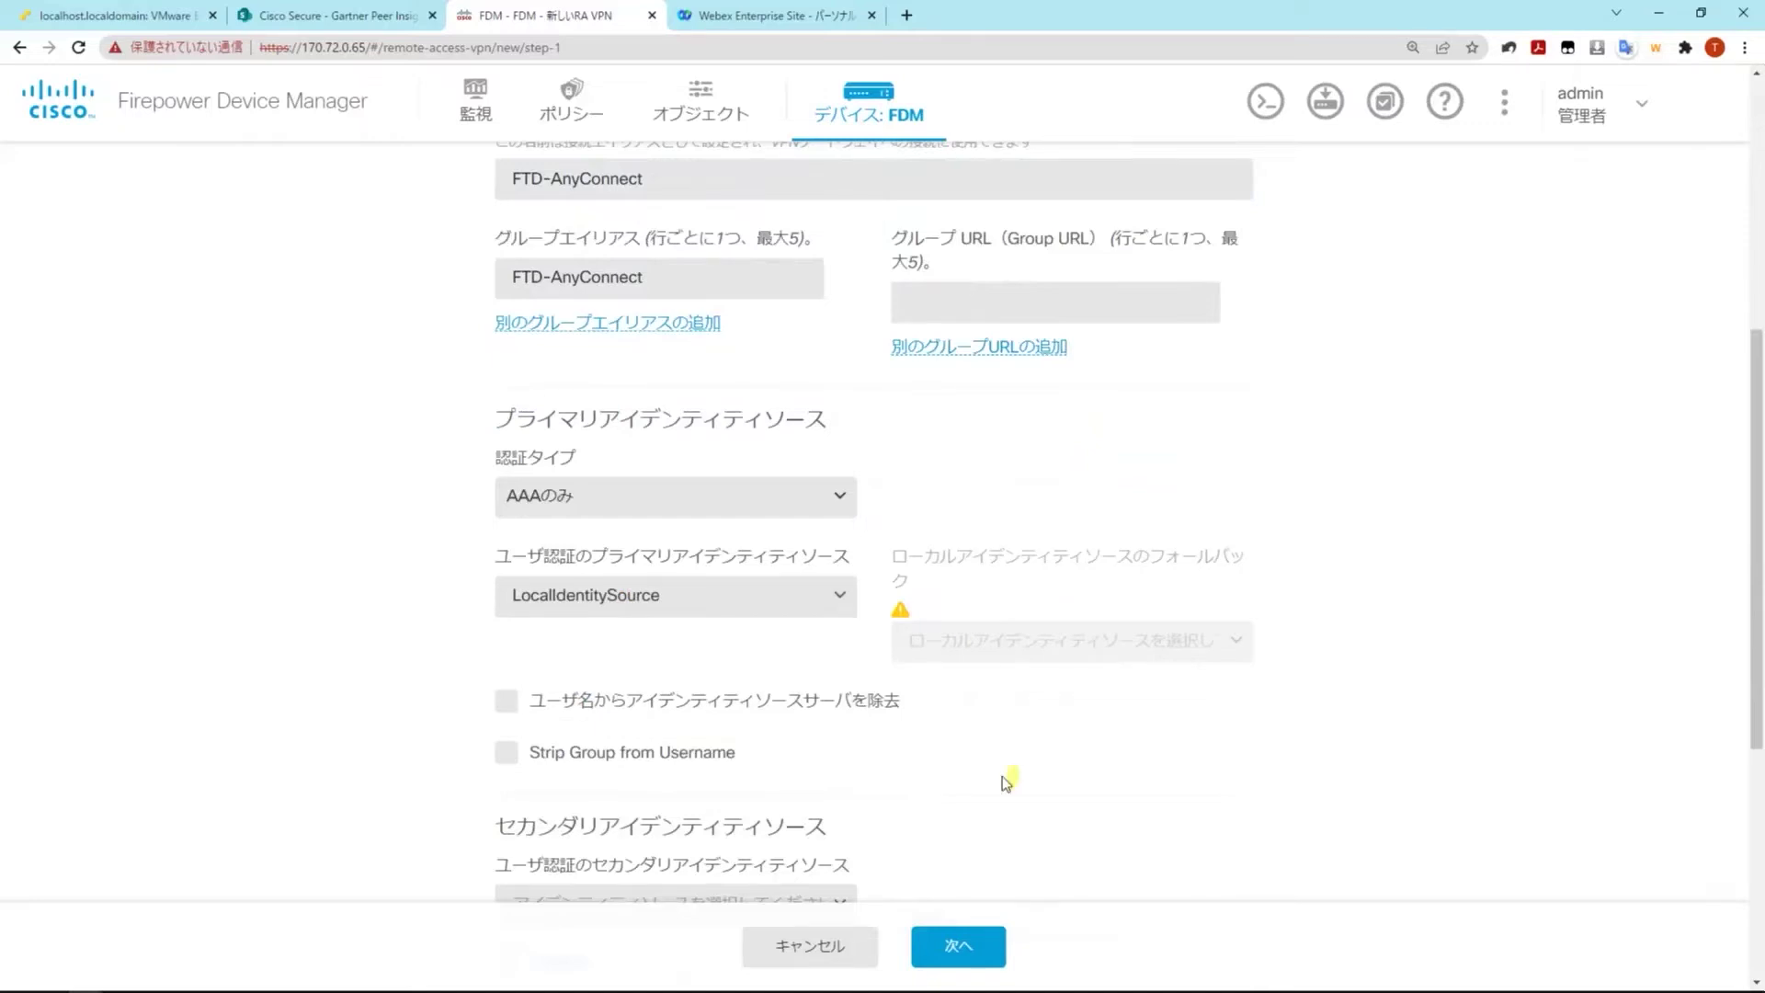
pyautogui.scroll(-5, 1005, 777)
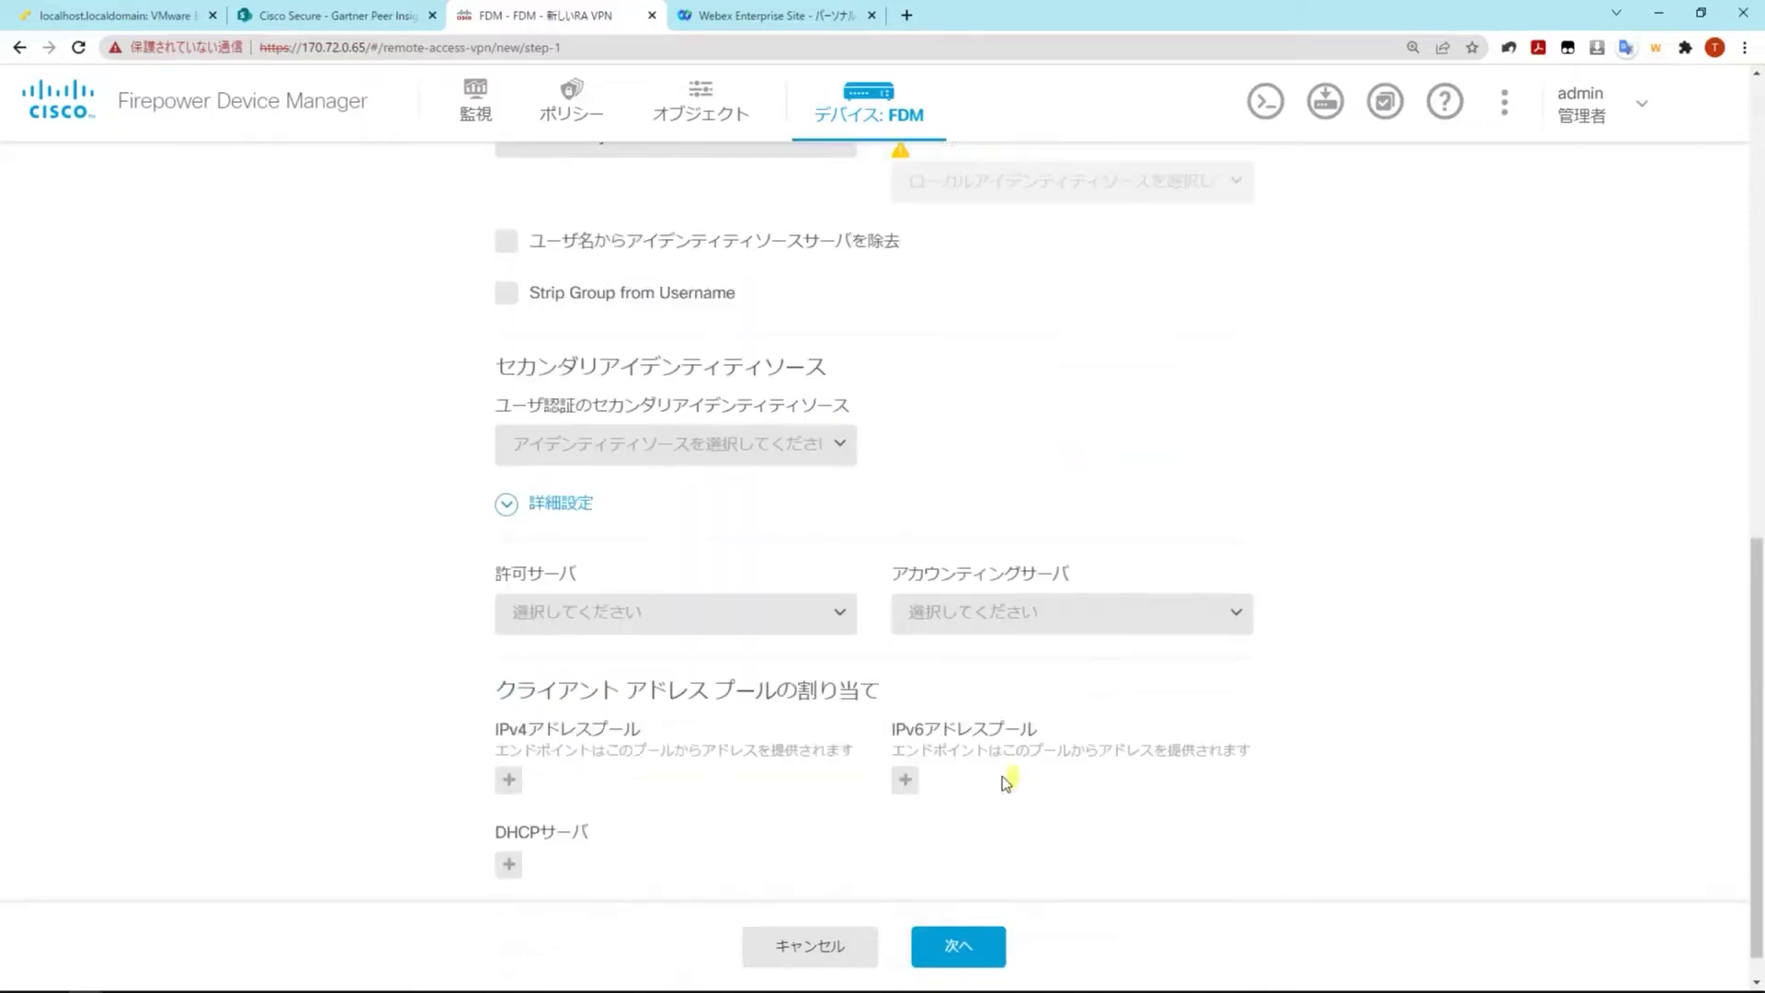
pyautogui.scroll(-1, 1003, 776)
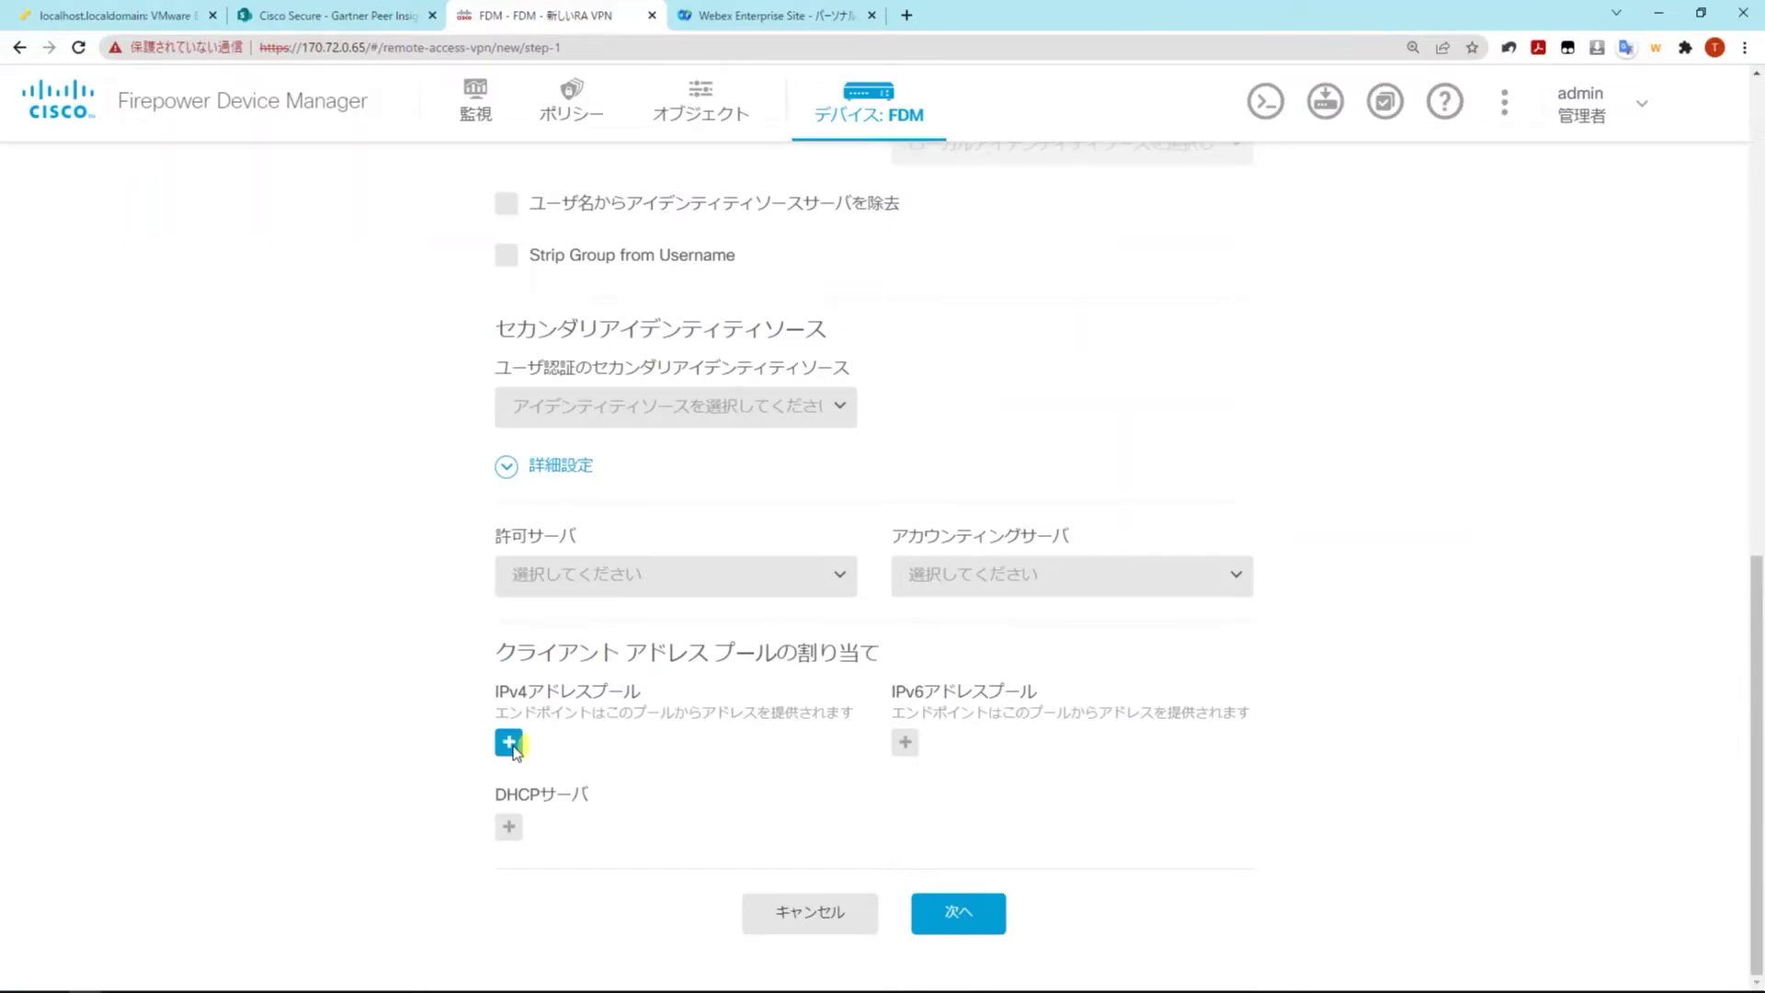
# Create network object AnyConnect-POOL as range 192.168.0.101-192.168.0.120
pyautogui.click(509, 743)
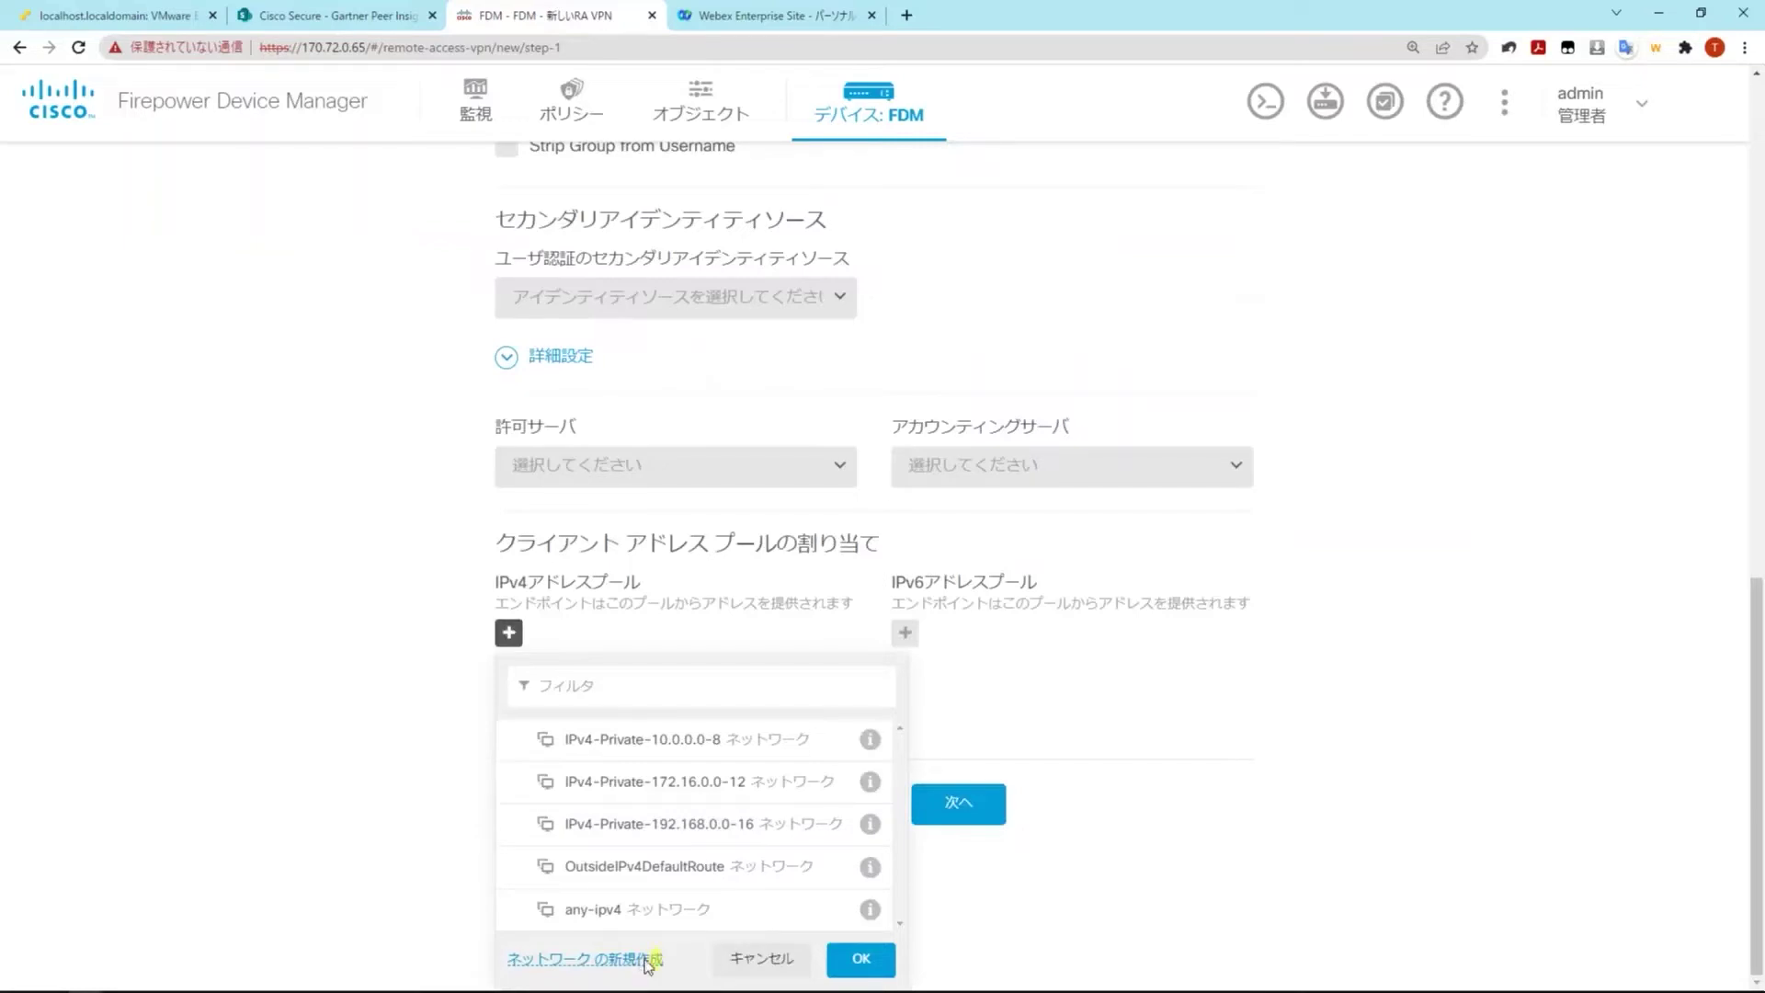
pyautogui.click(648, 961)
pyautogui.write('AnyConnect-P')
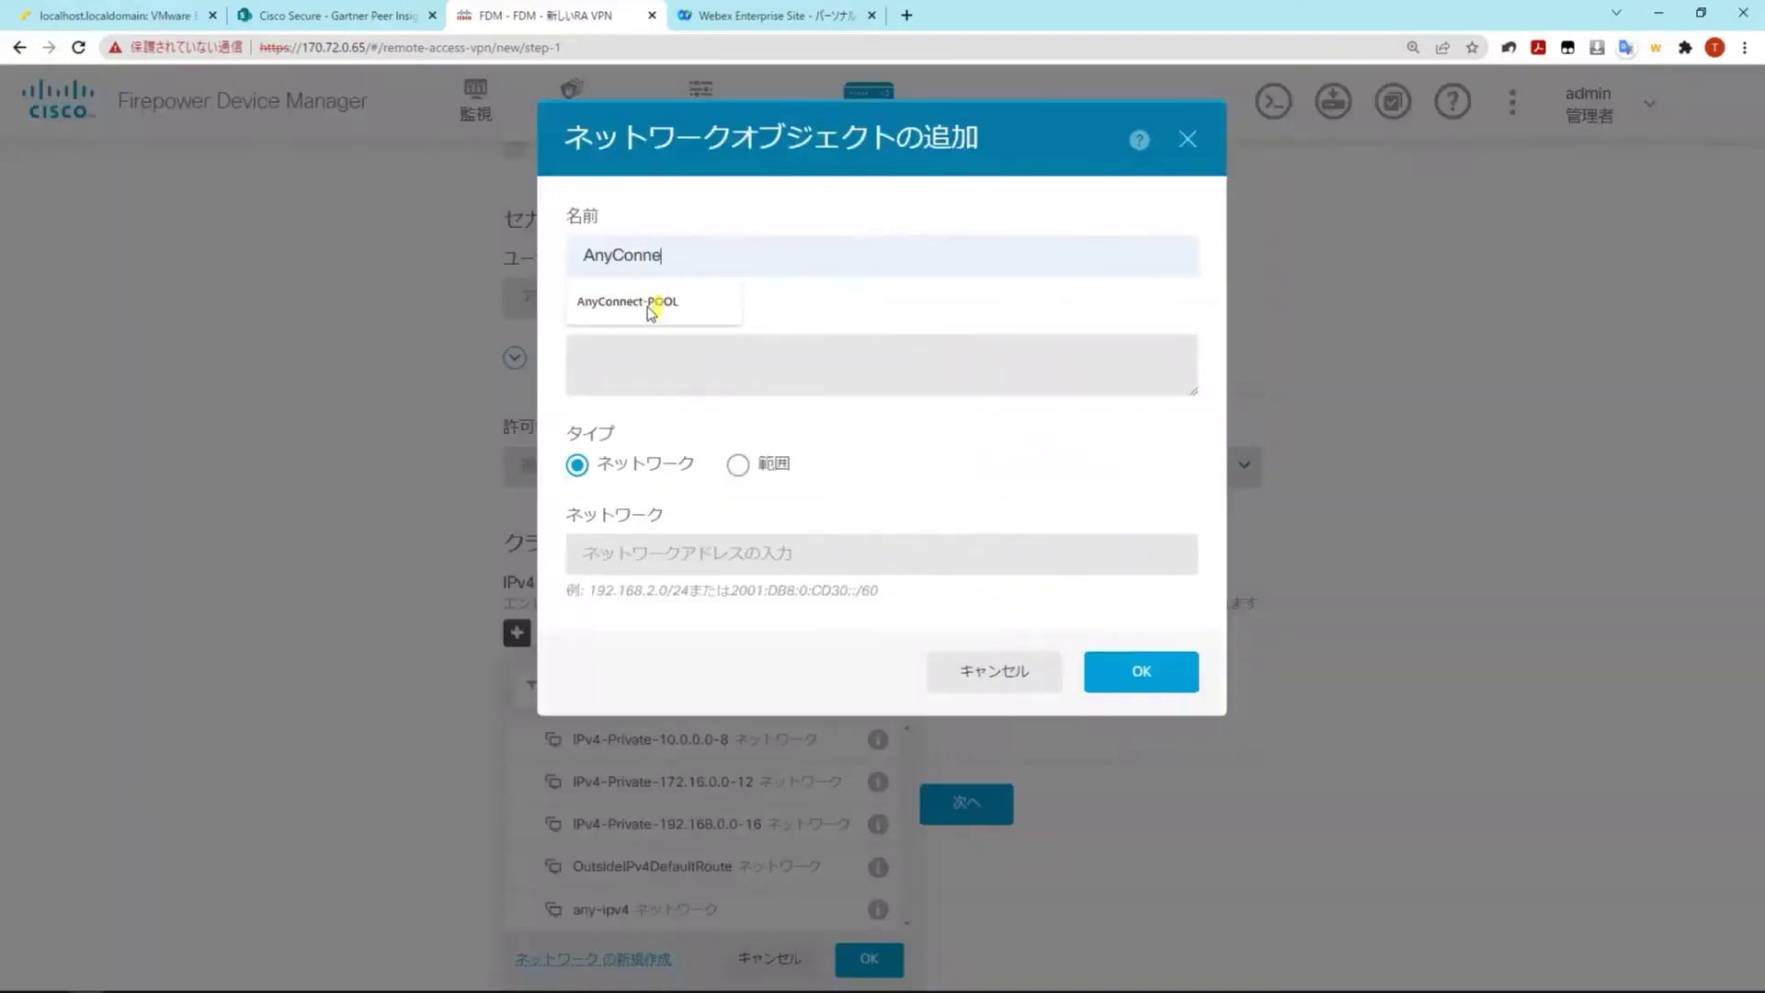
pyautogui.click(651, 305)
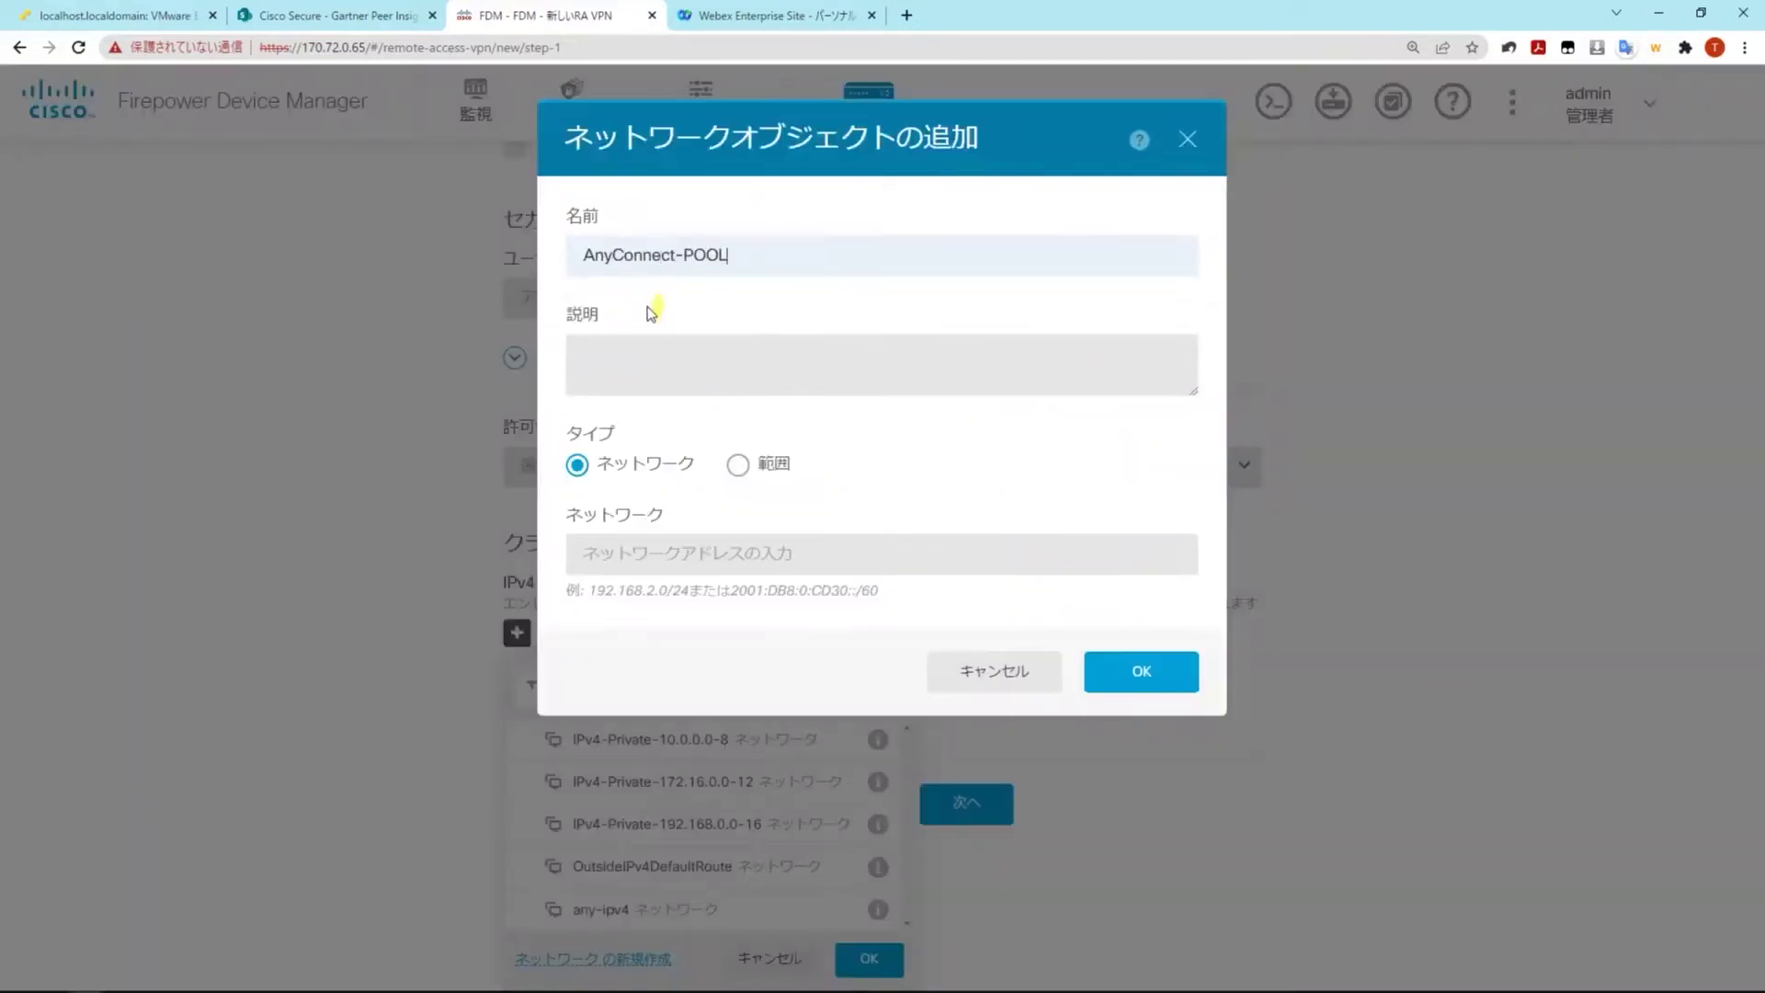
pyautogui.click(738, 465)
pyautogui.click(762, 551)
pyautogui.write('192.168.')
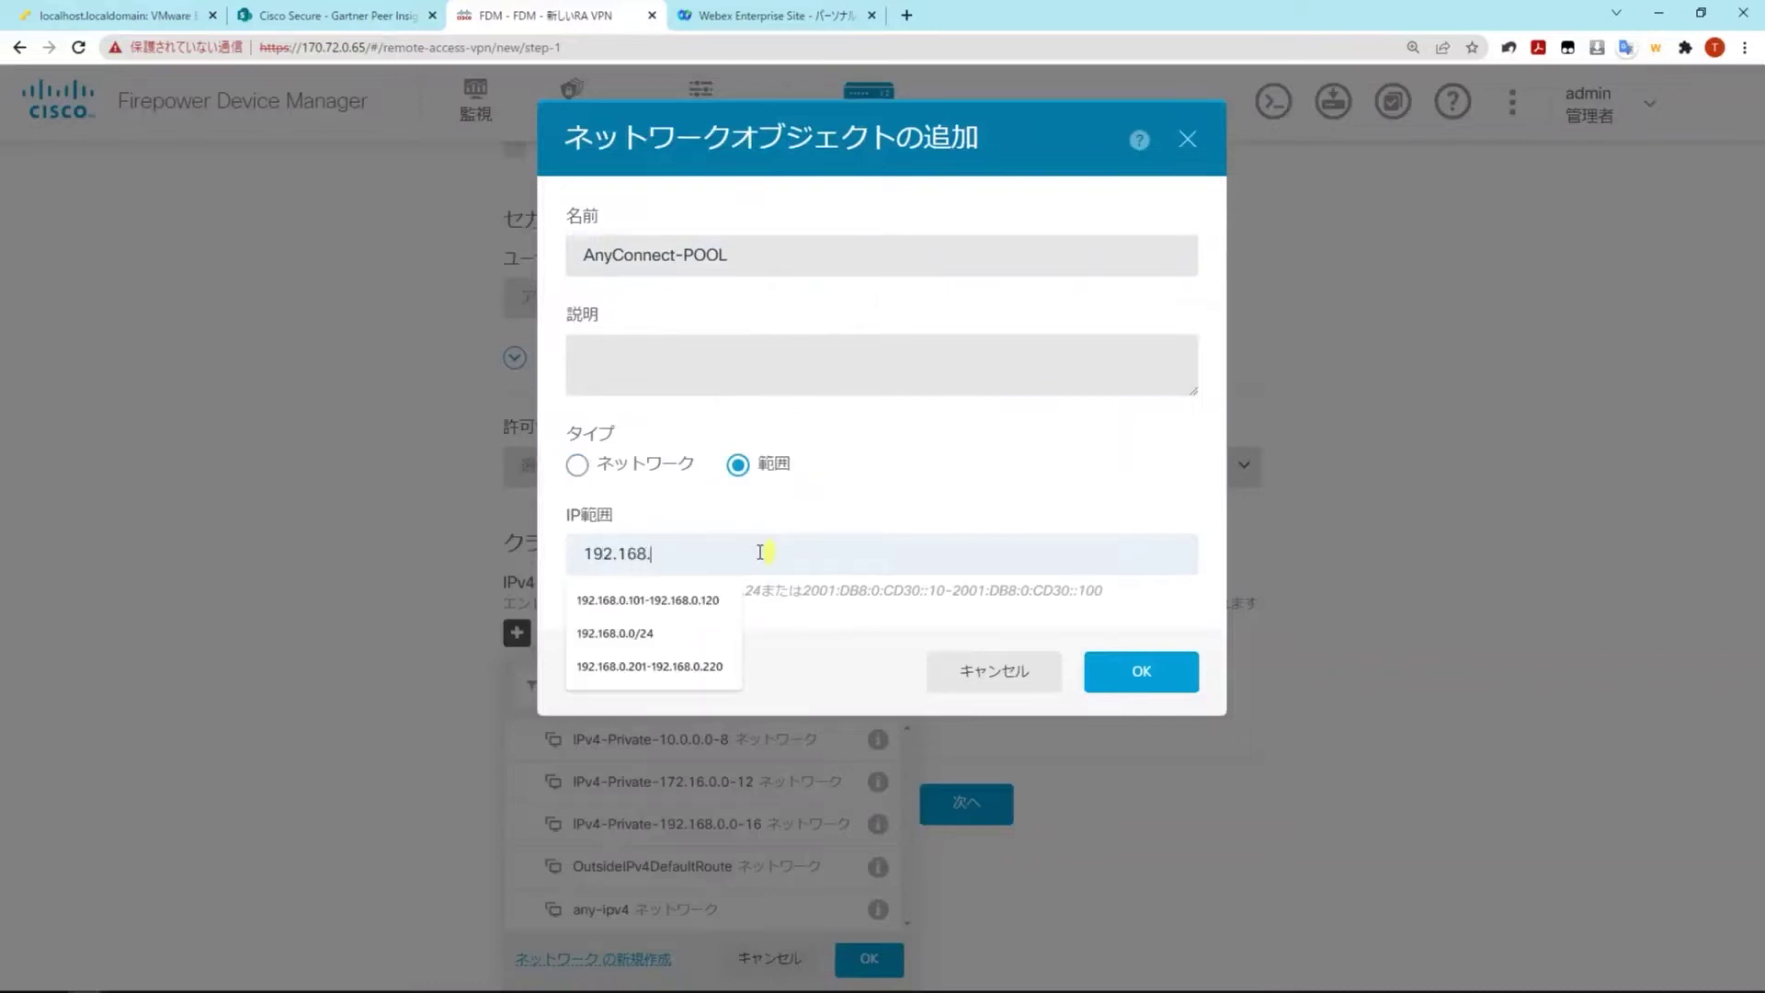
pyautogui.write('0.10')
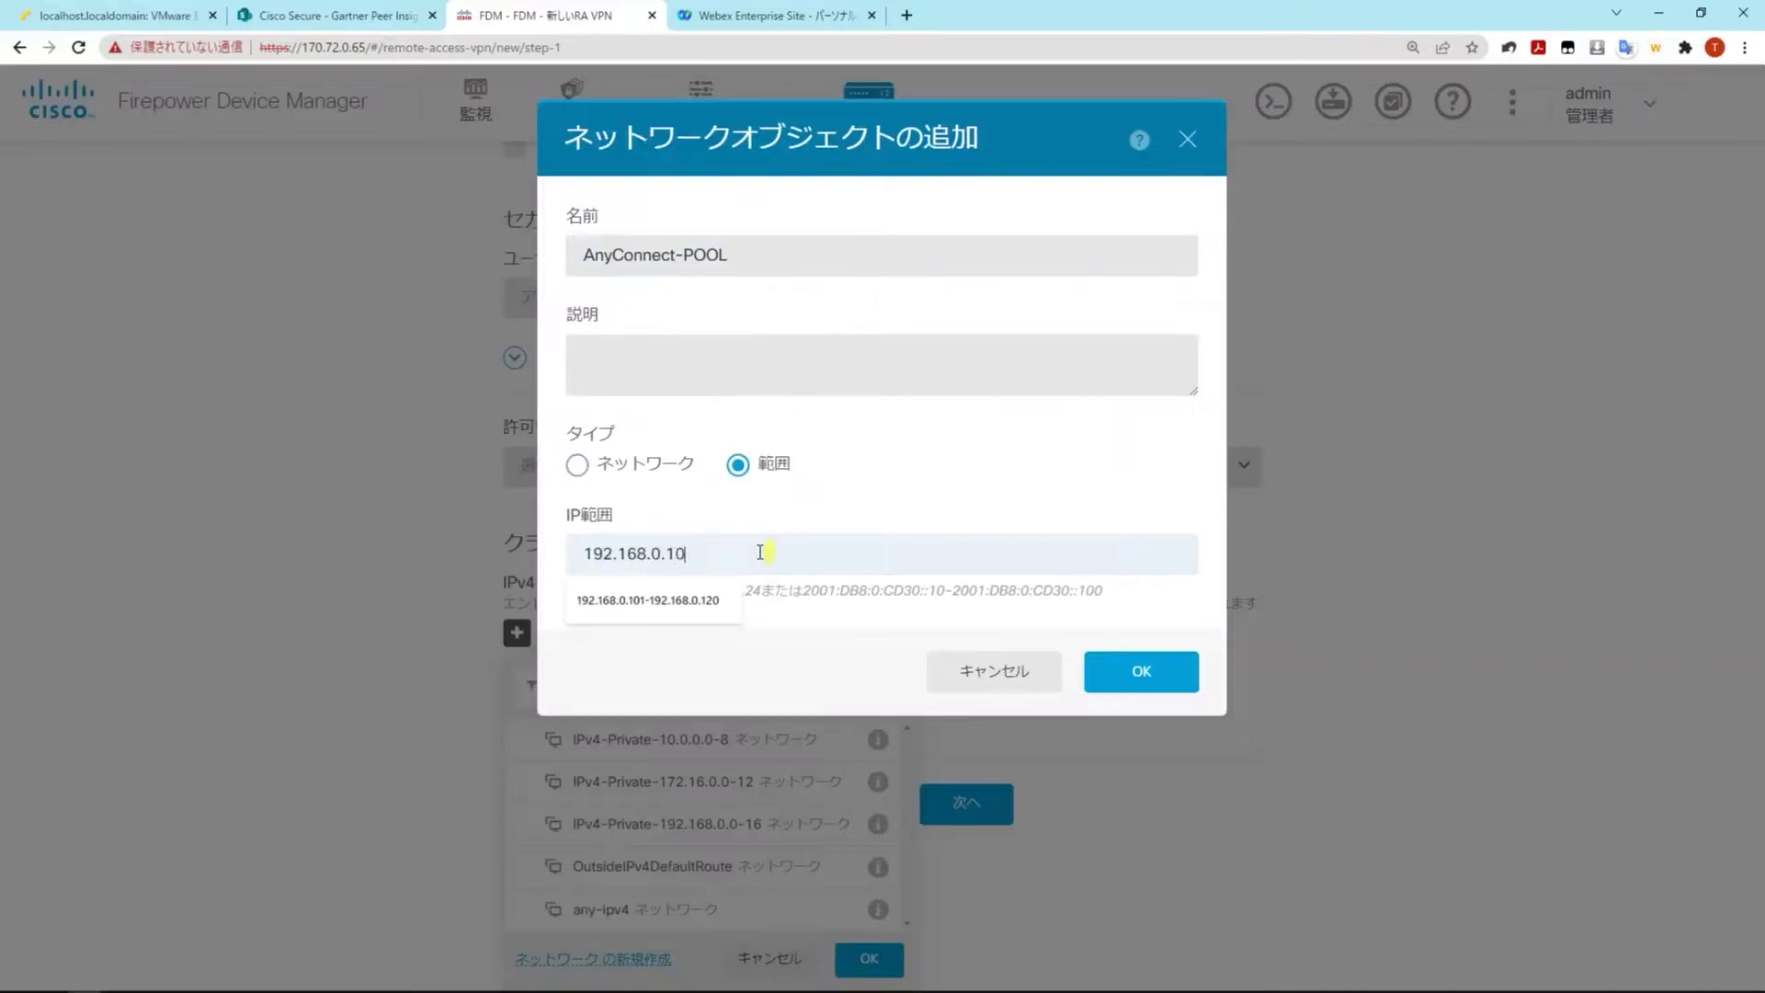
pyautogui.write('1-192.168.0.120')
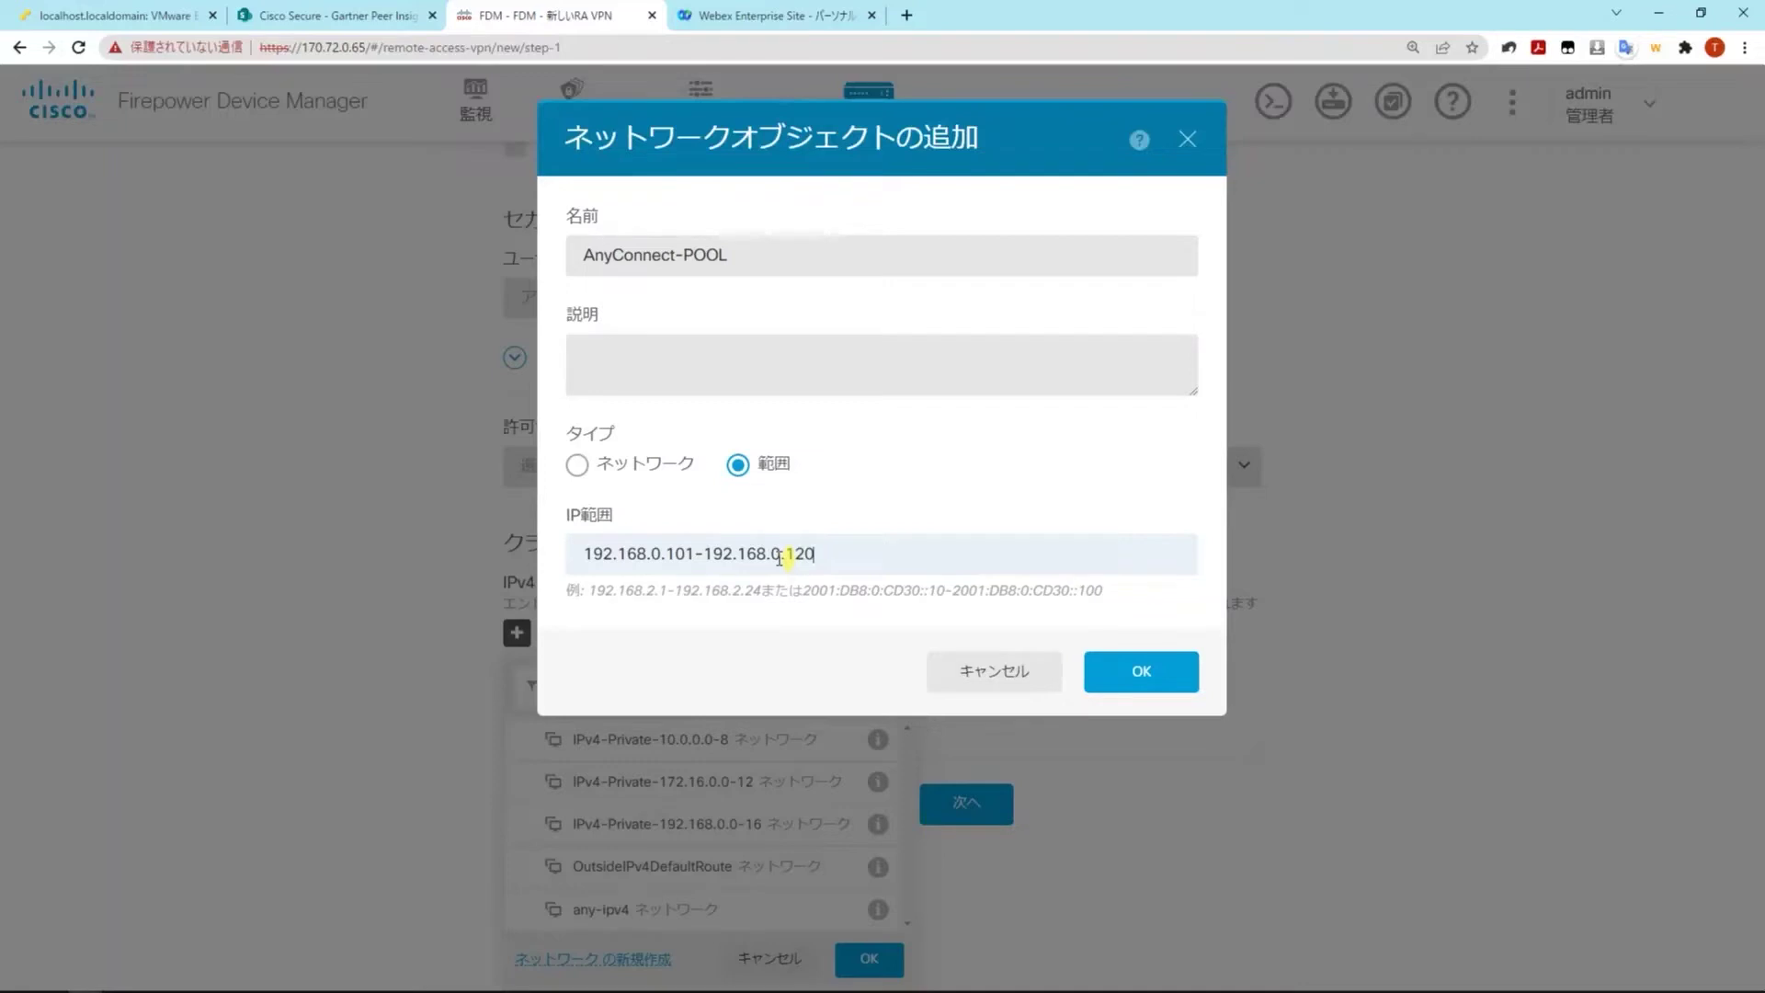
pyautogui.click(1138, 674)
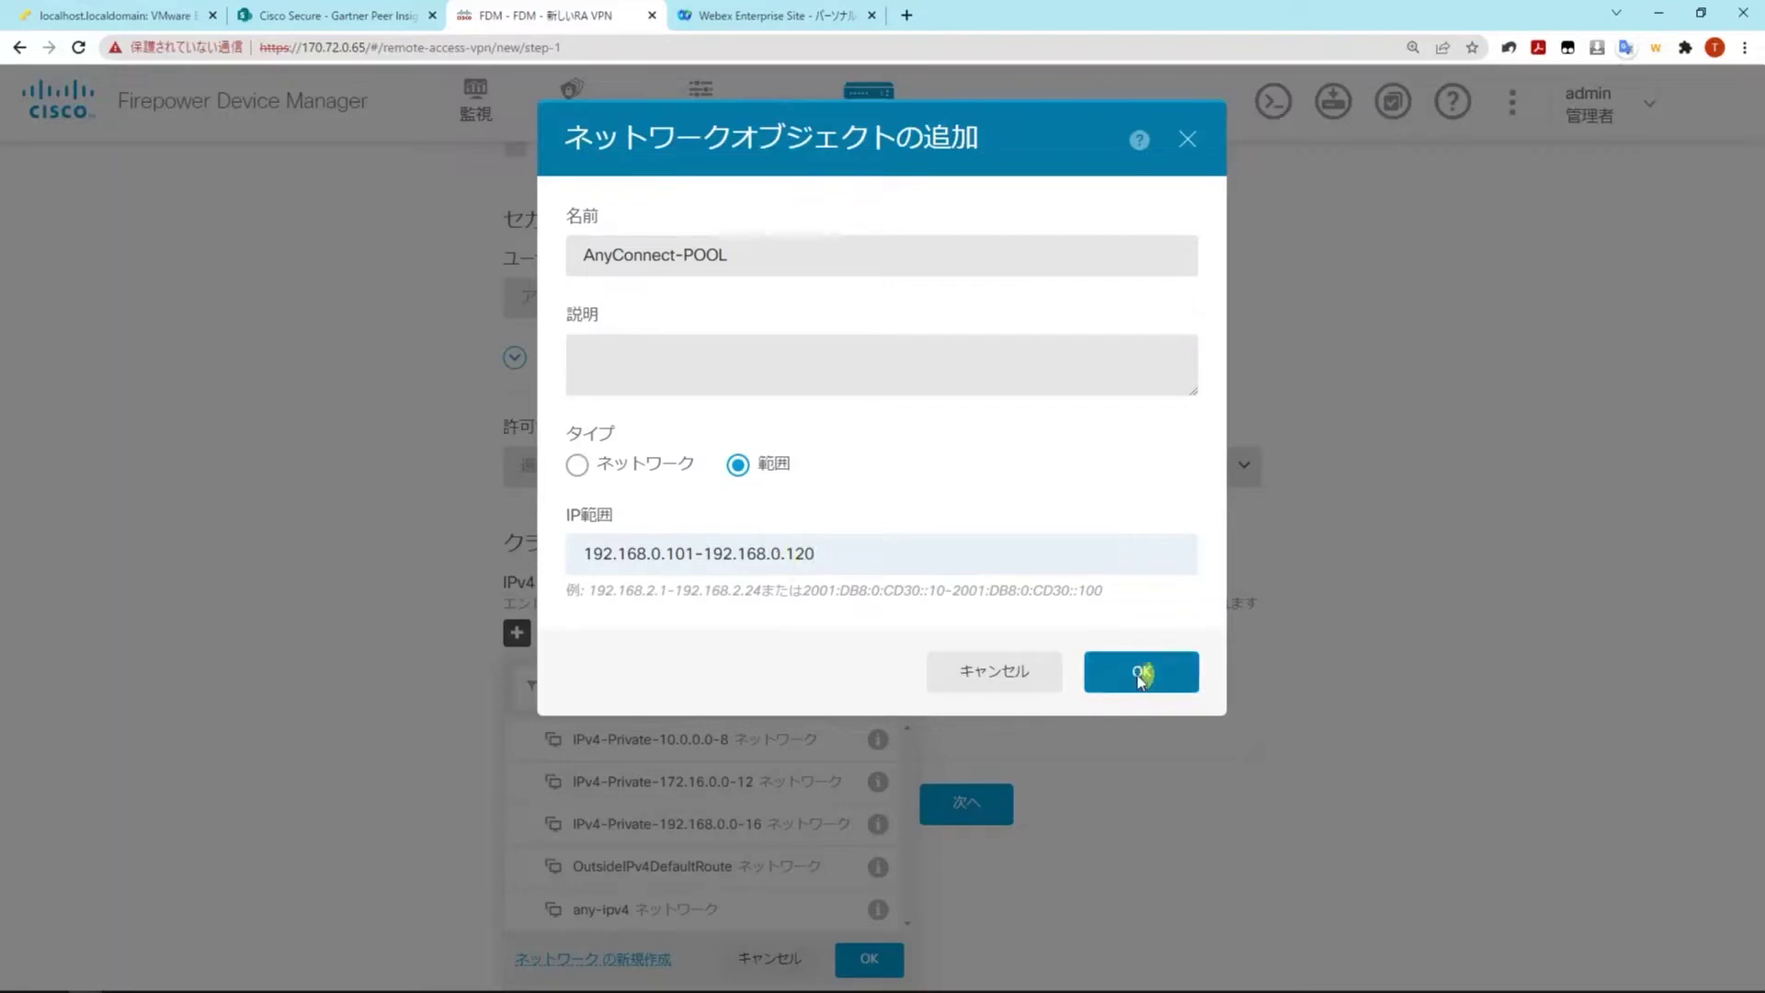
pyautogui.click(1140, 678)
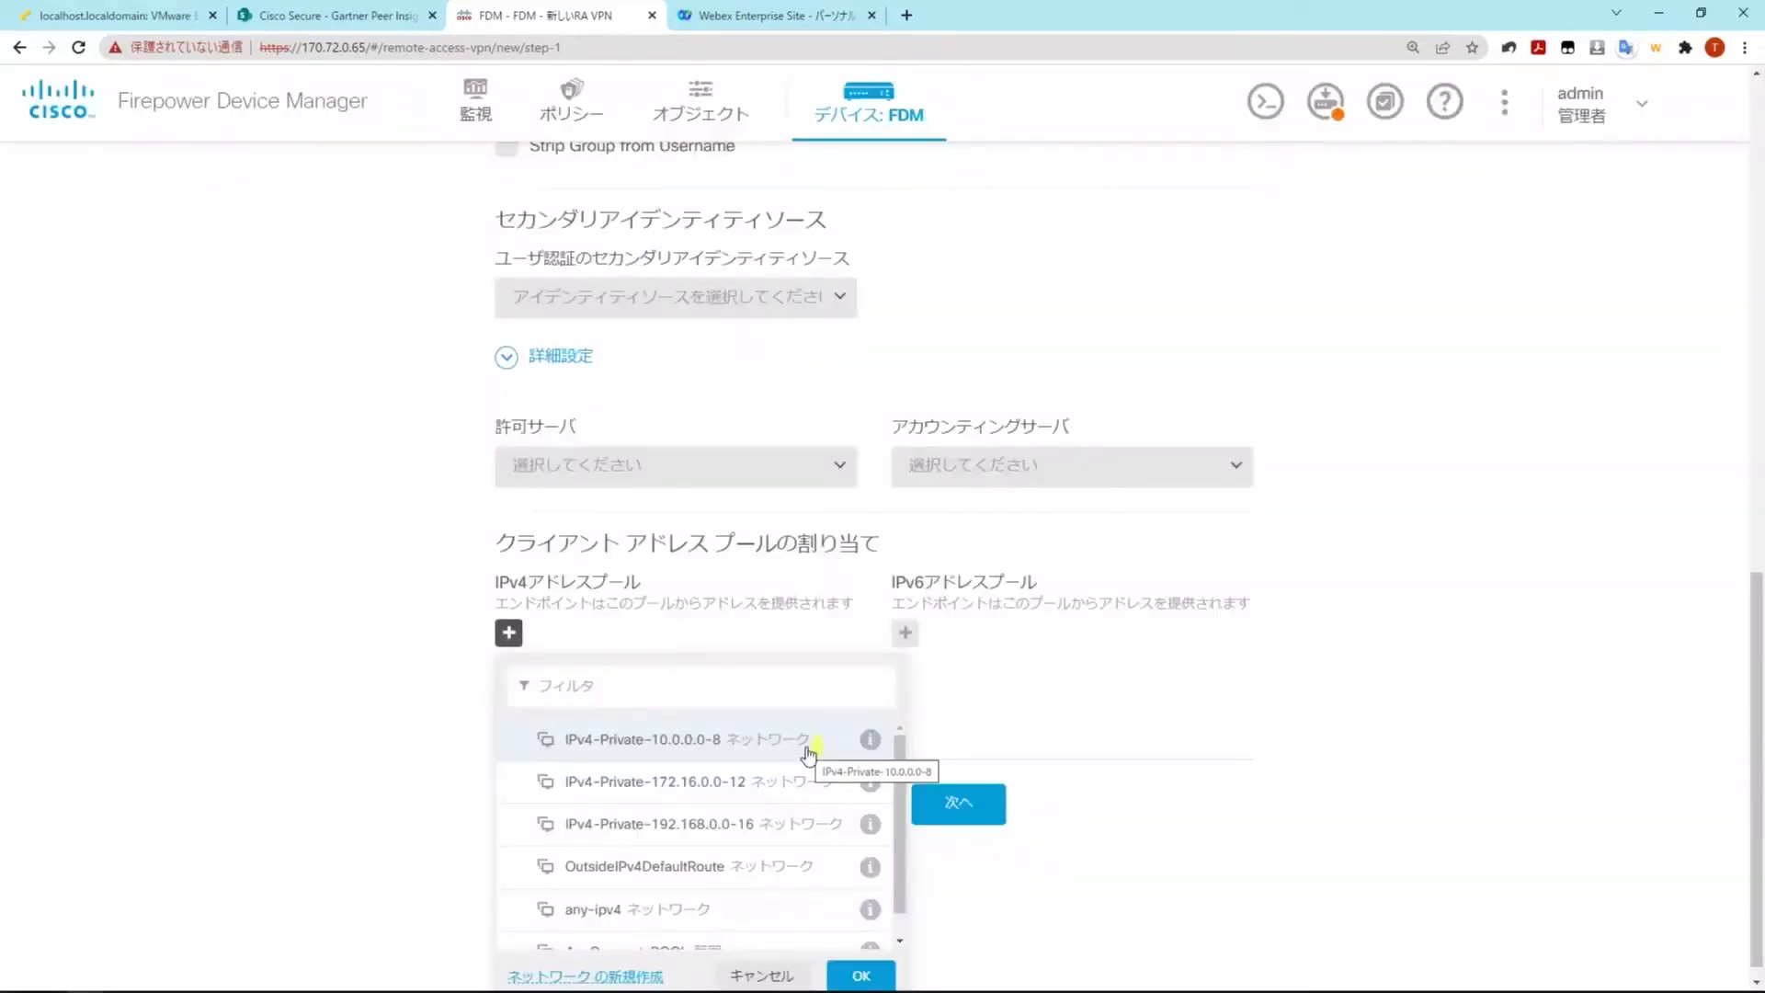
# Assign AnyConnect-POOL as the IPv4 client pool and continue to Remote User Experience
pyautogui.scroll(-1, 736, 855)
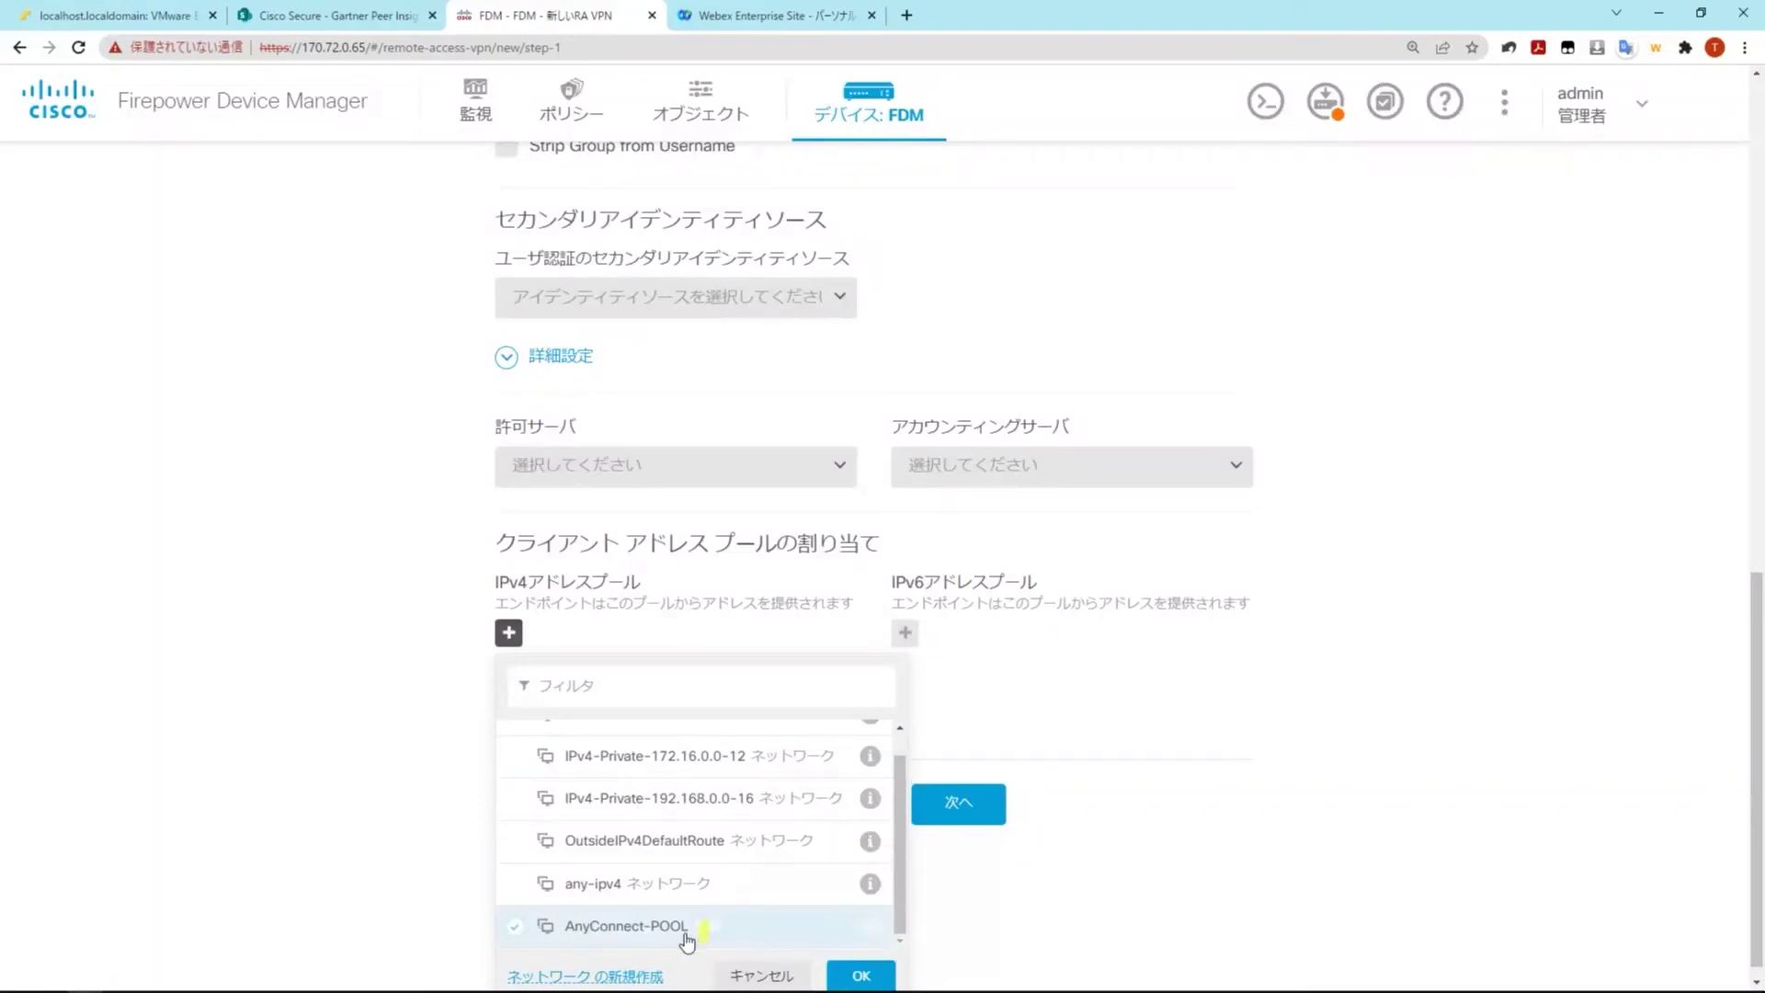
pyautogui.click(687, 927)
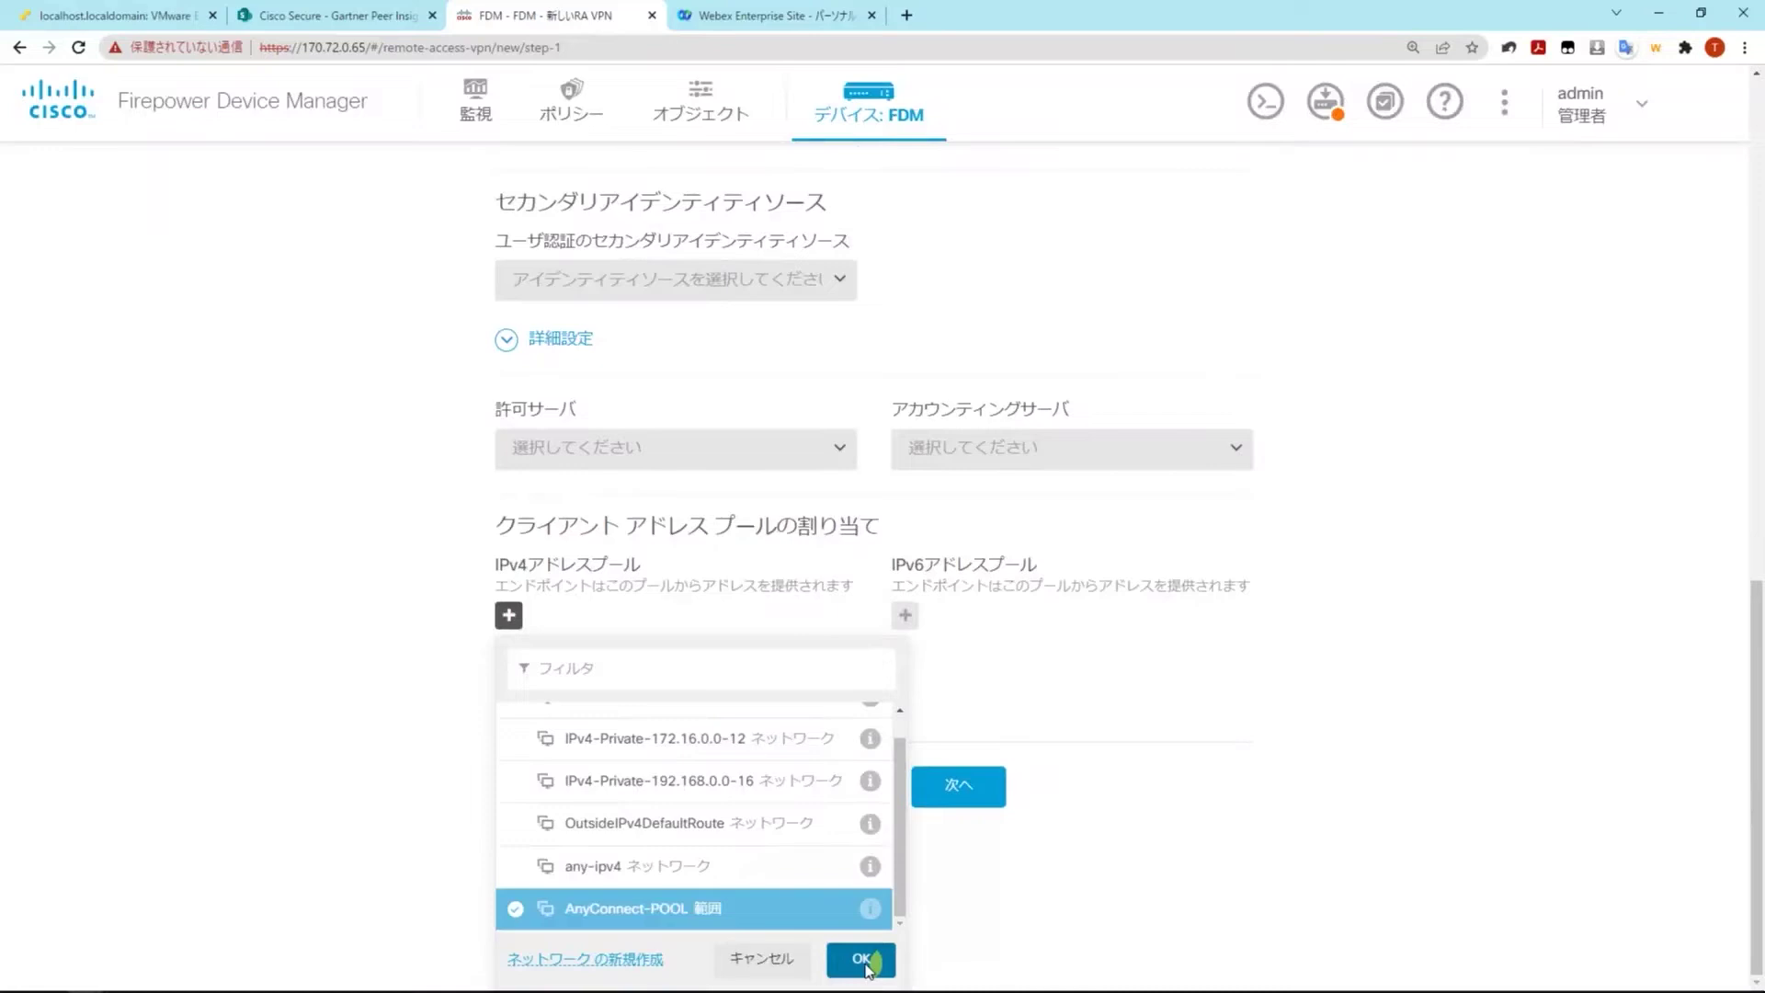
pyautogui.click(863, 961)
pyautogui.click(962, 920)
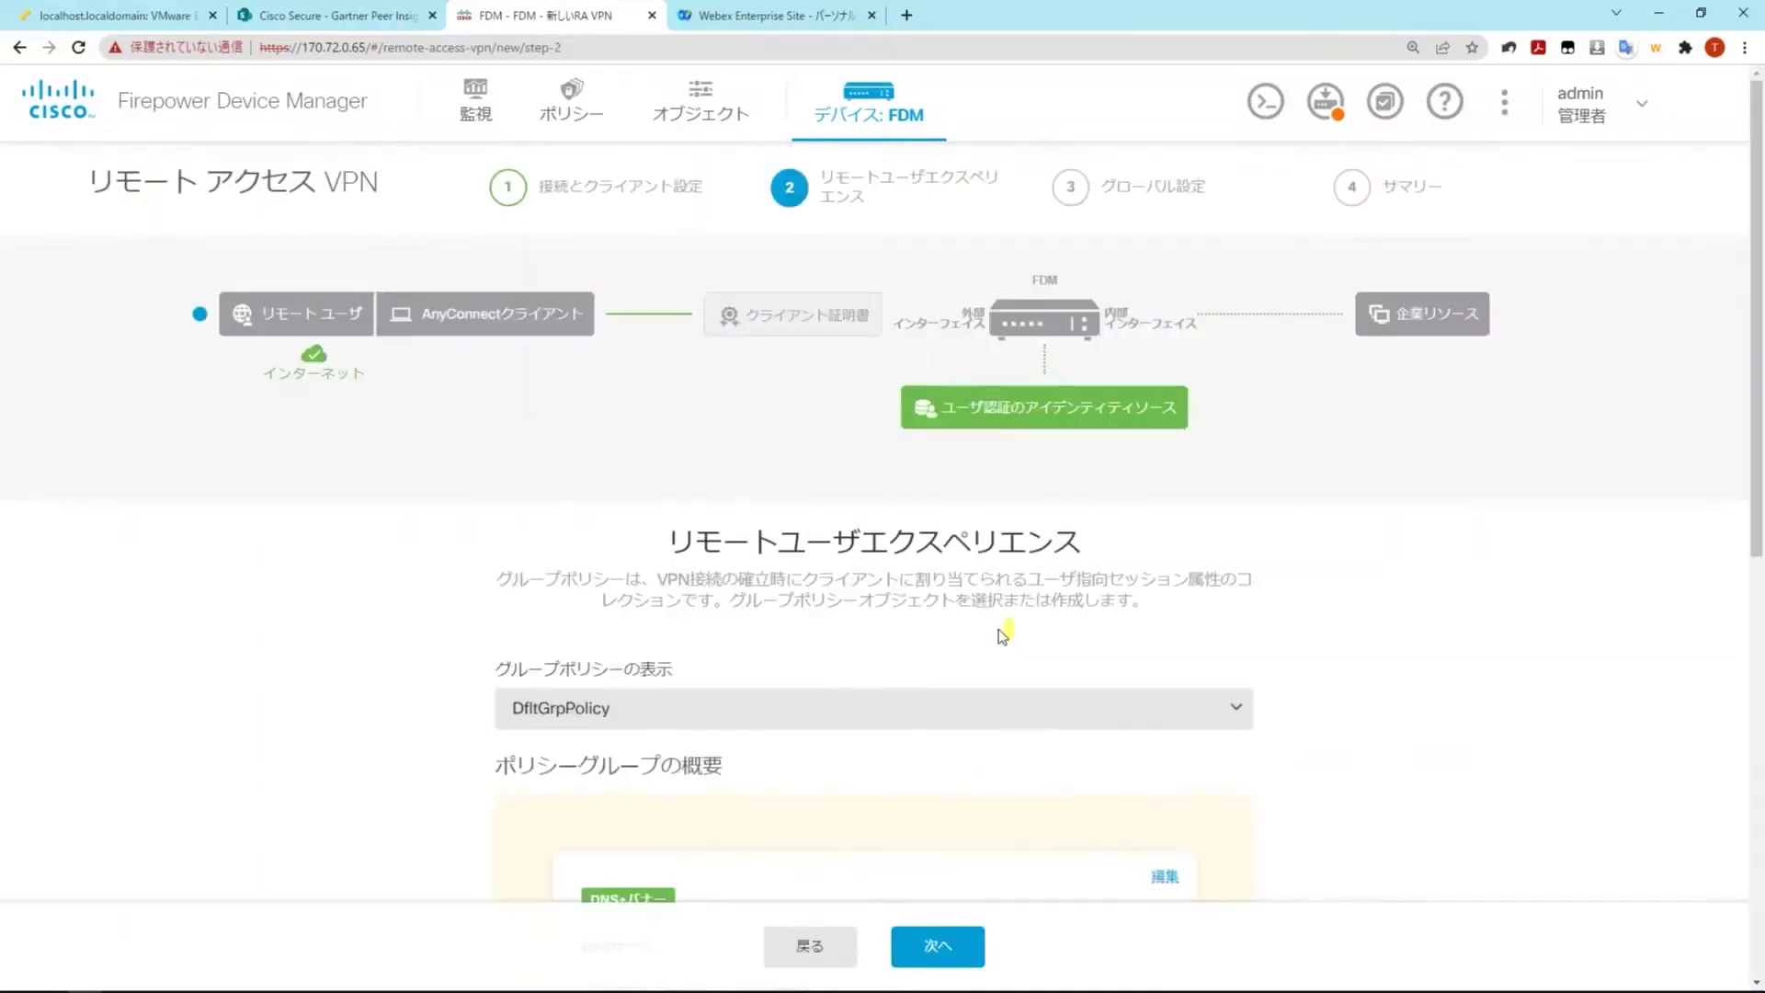
# Accept DfltGrpPolicy as the group policy and continue to Global Settings
pyautogui.scroll(-1, 1341, 674)
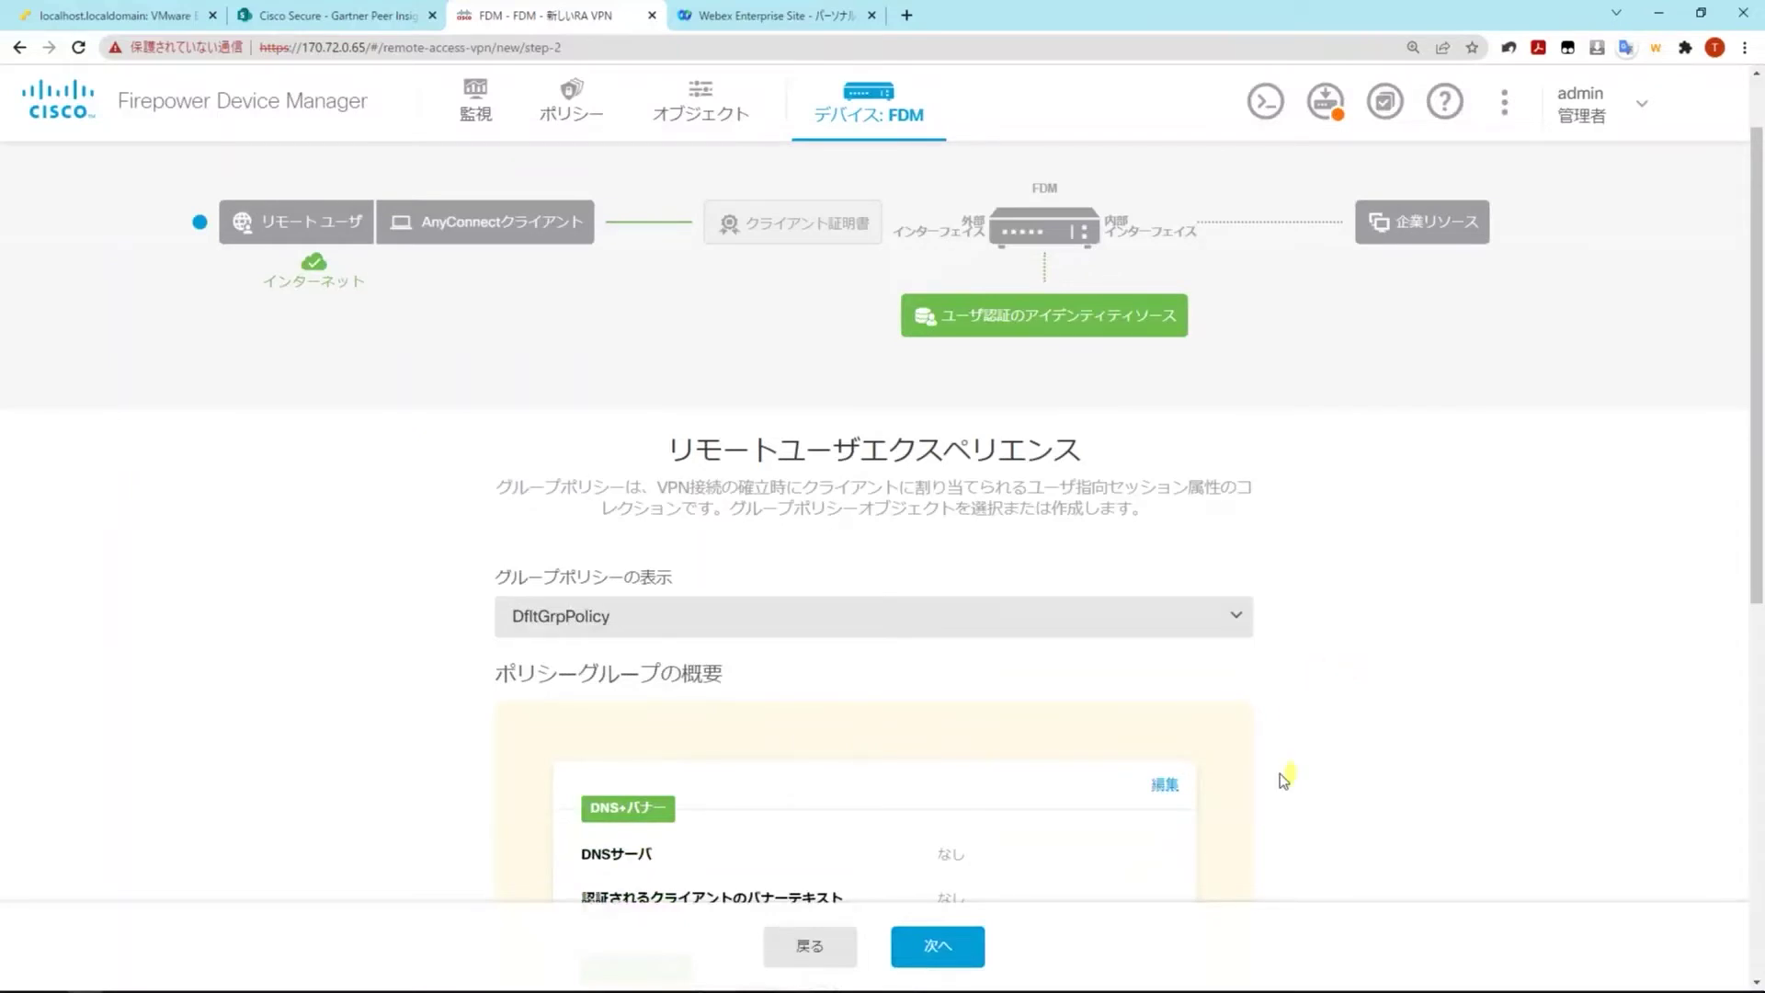
pyautogui.scroll(-1, 1258, 709)
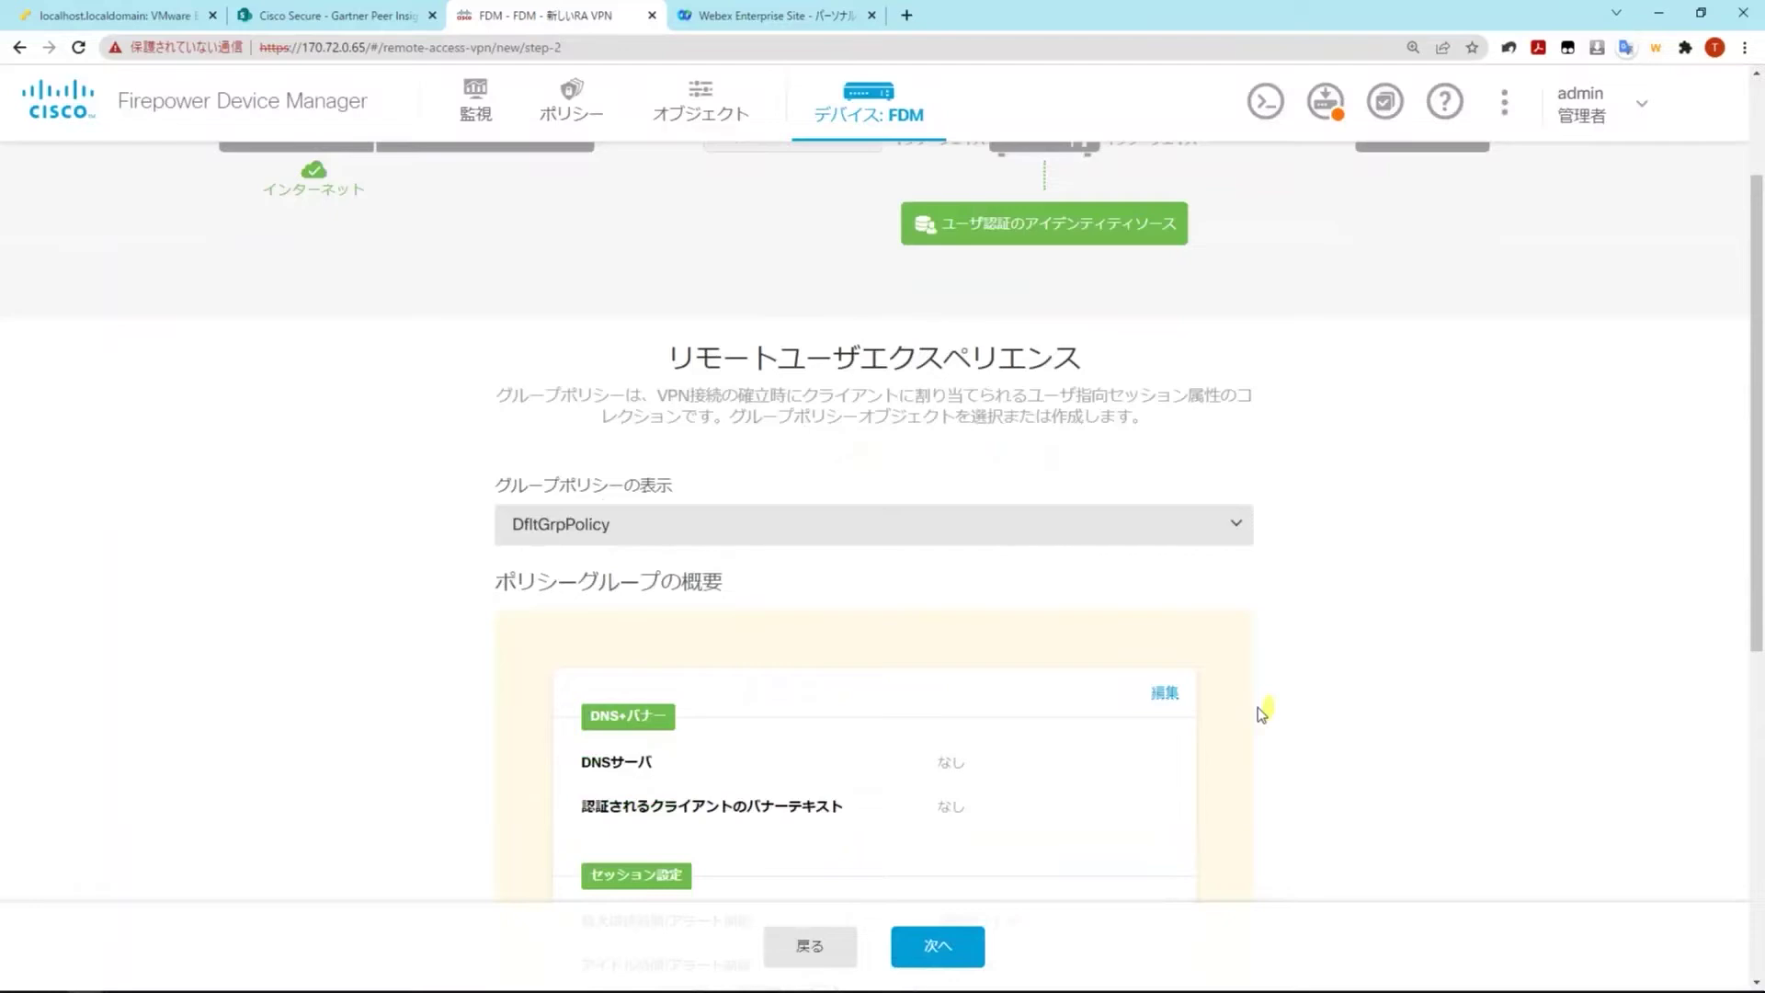
pyautogui.scroll(-7, 1135, 759)
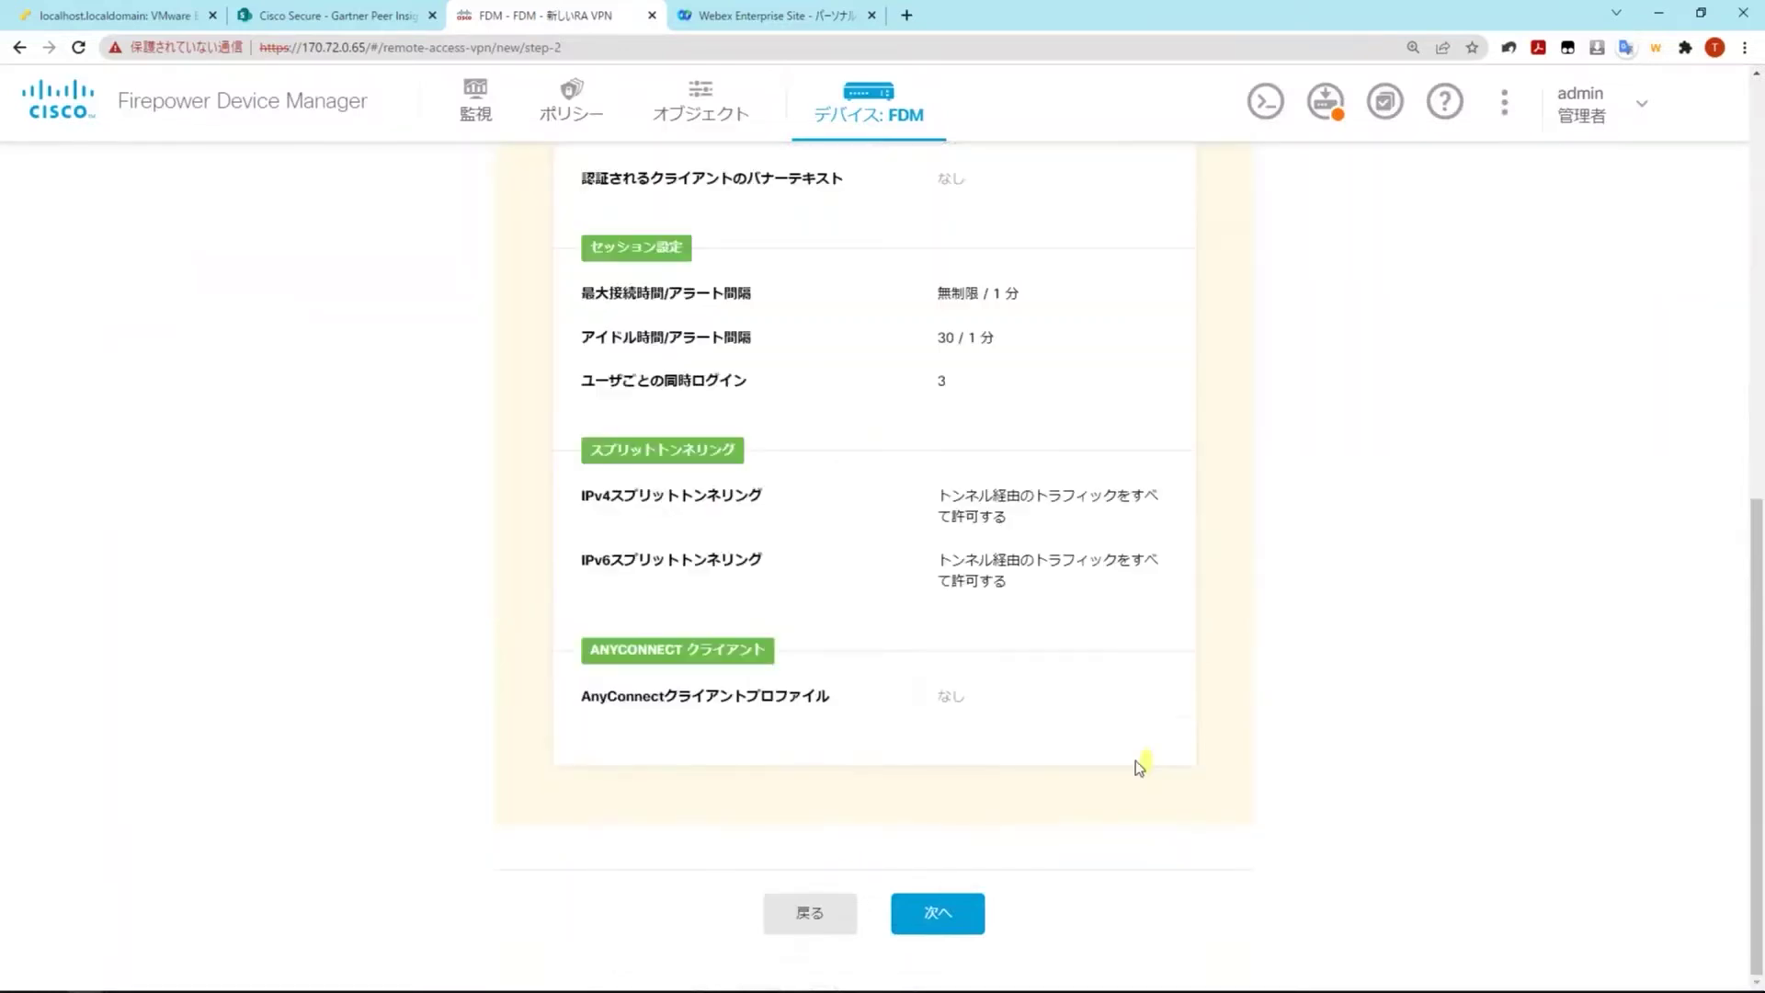
pyautogui.click(963, 912)
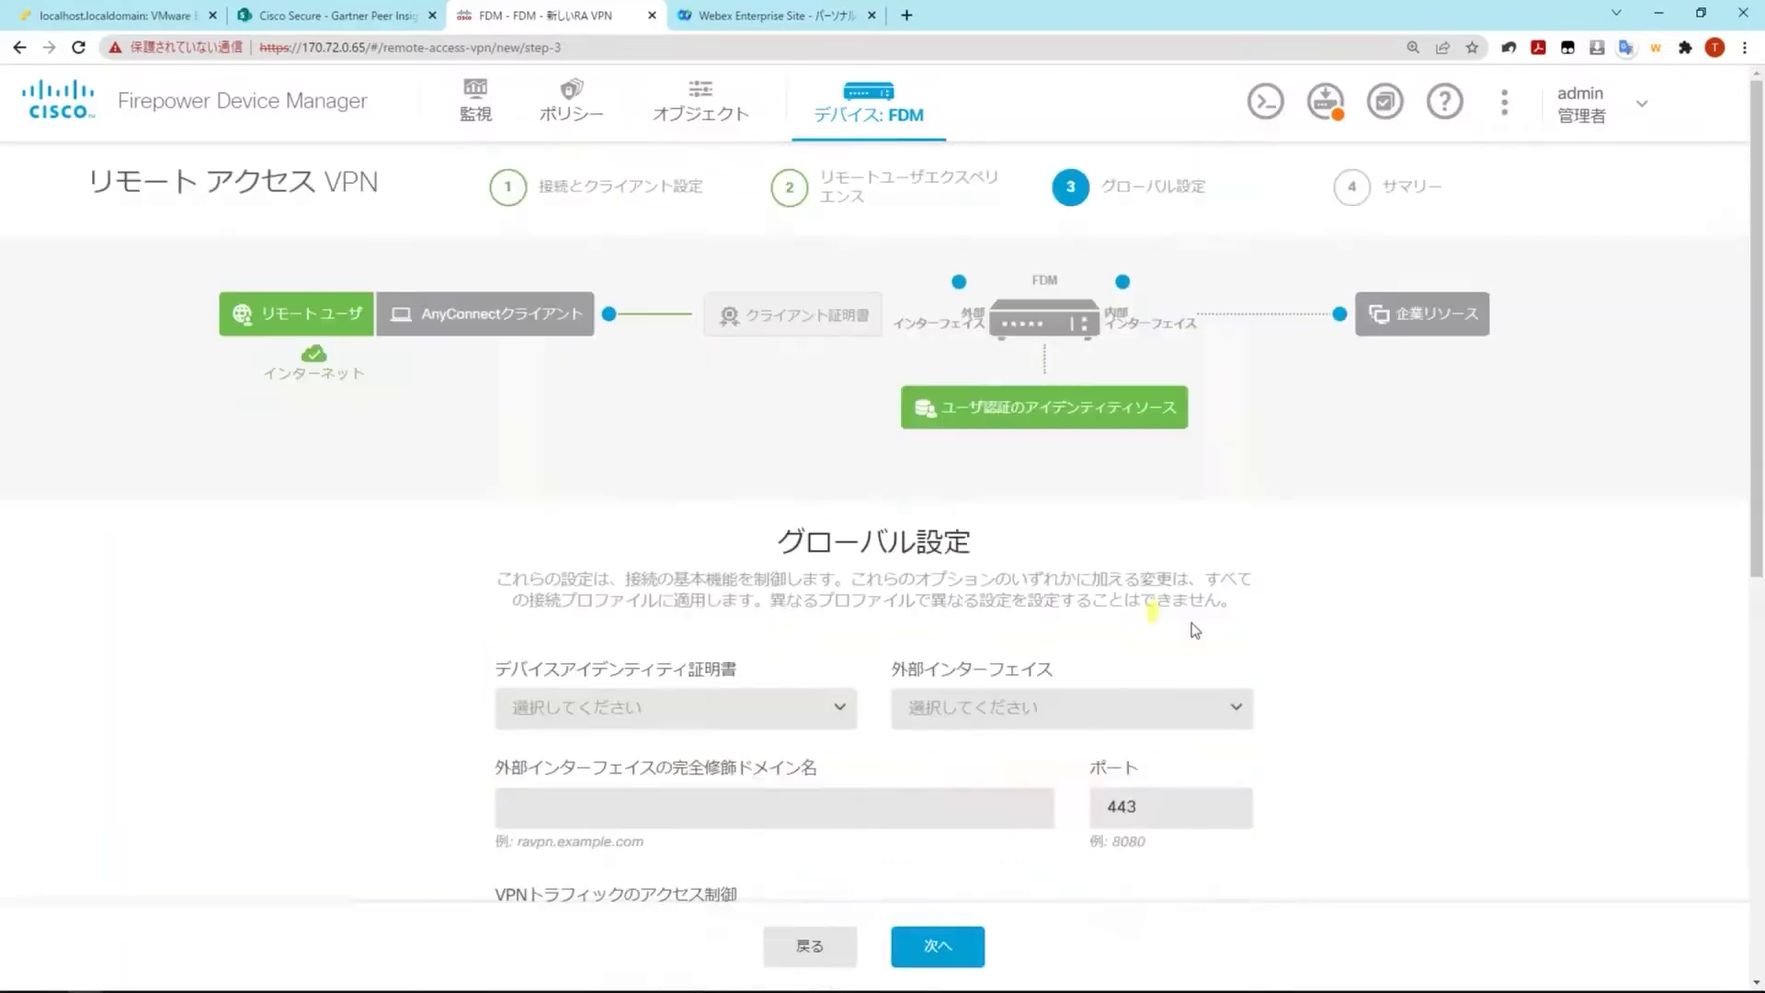
# Use DefaultInternalCertificate as device certificate and outside (GigabitEthernet0/0) as outside interface
pyautogui.scroll(-2, 1321, 636)
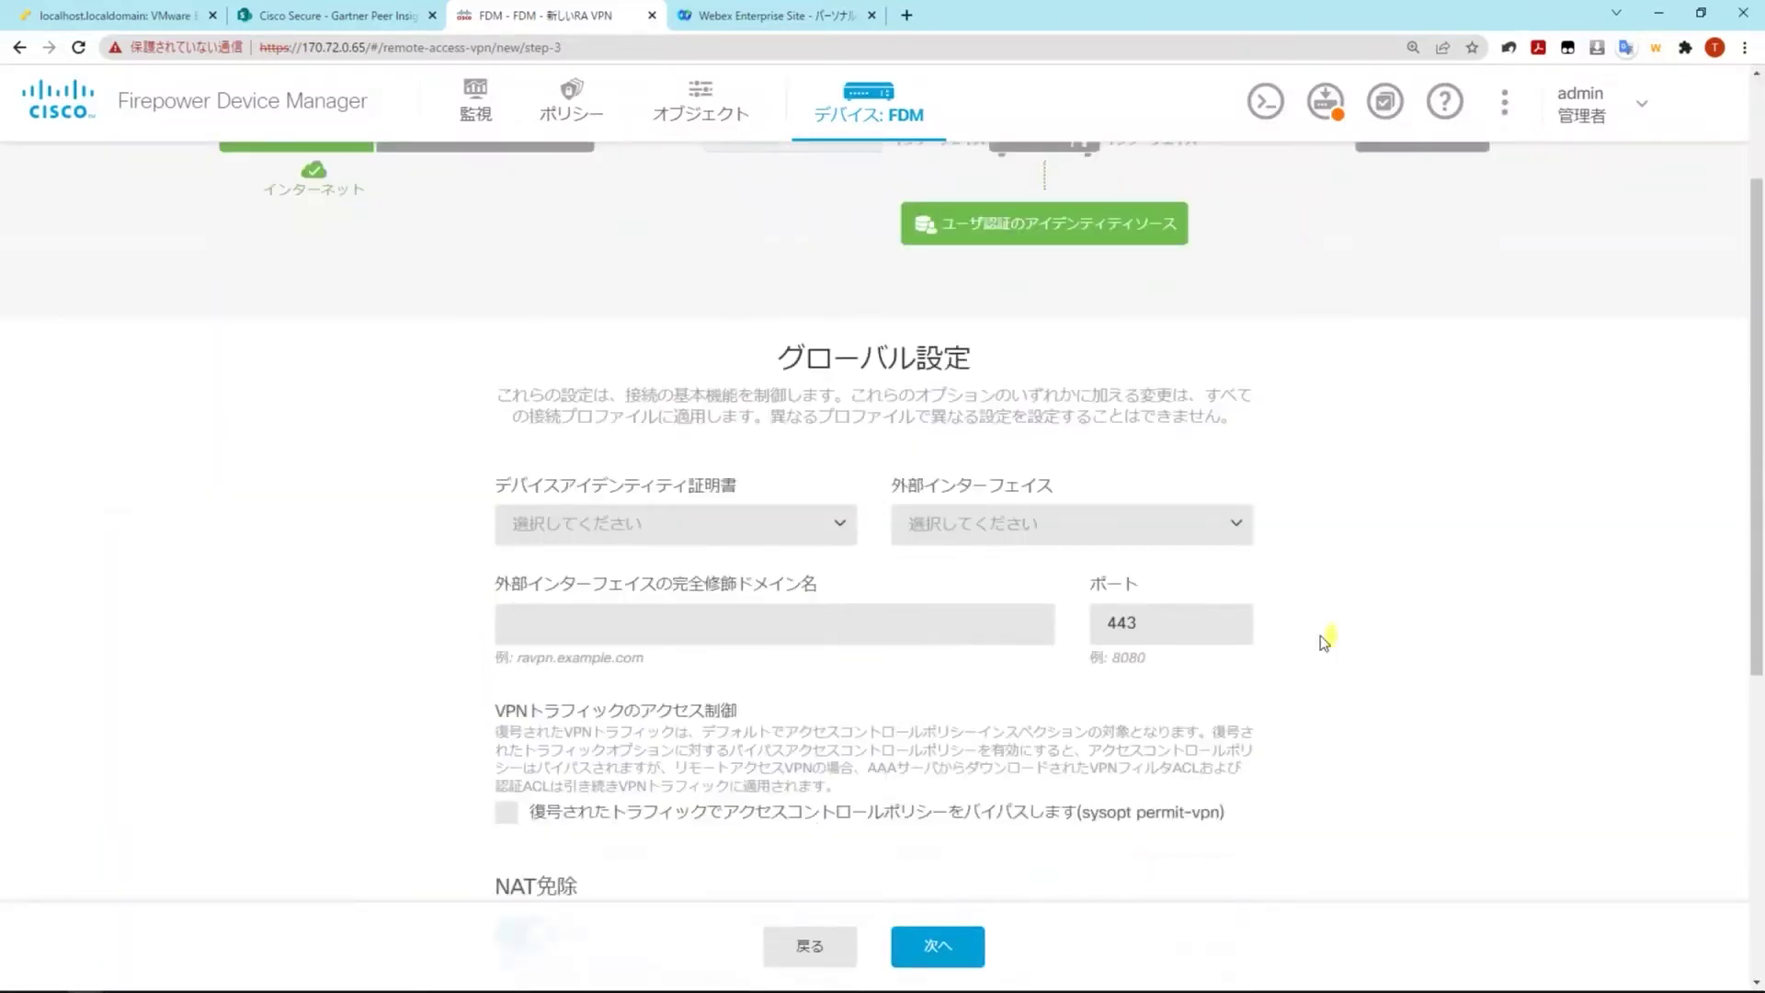
pyautogui.scroll(1, 1320, 636)
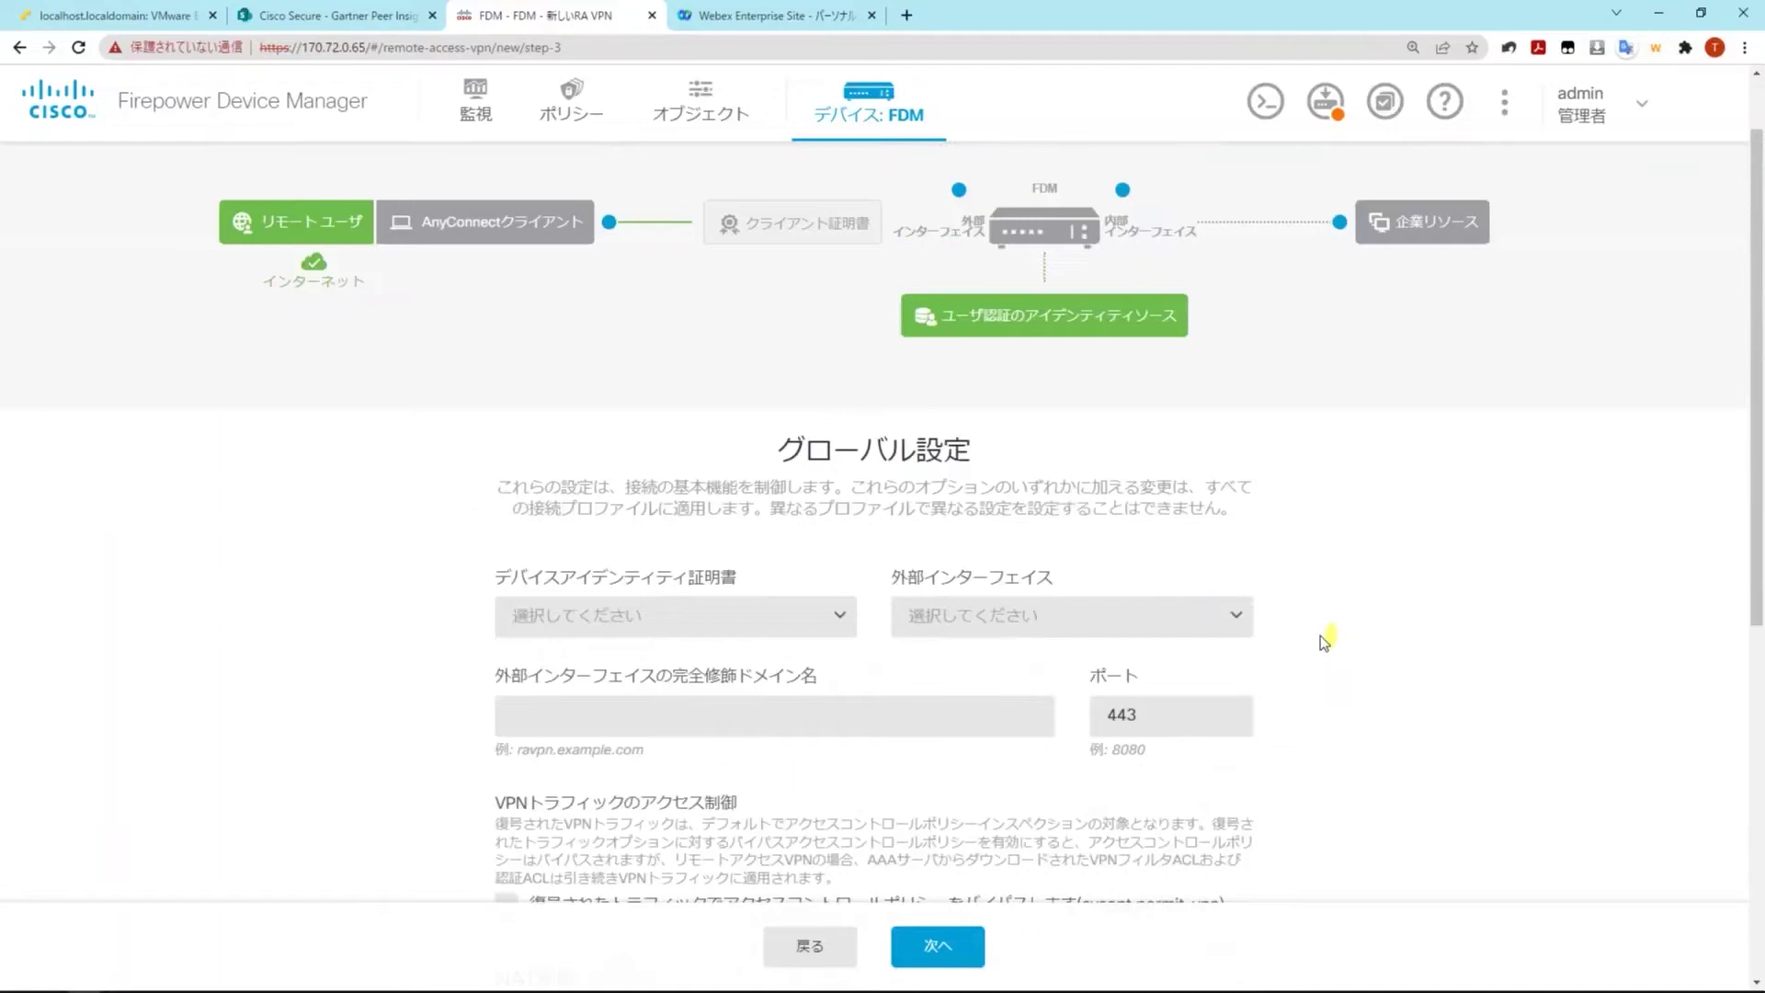
pyautogui.click(839, 616)
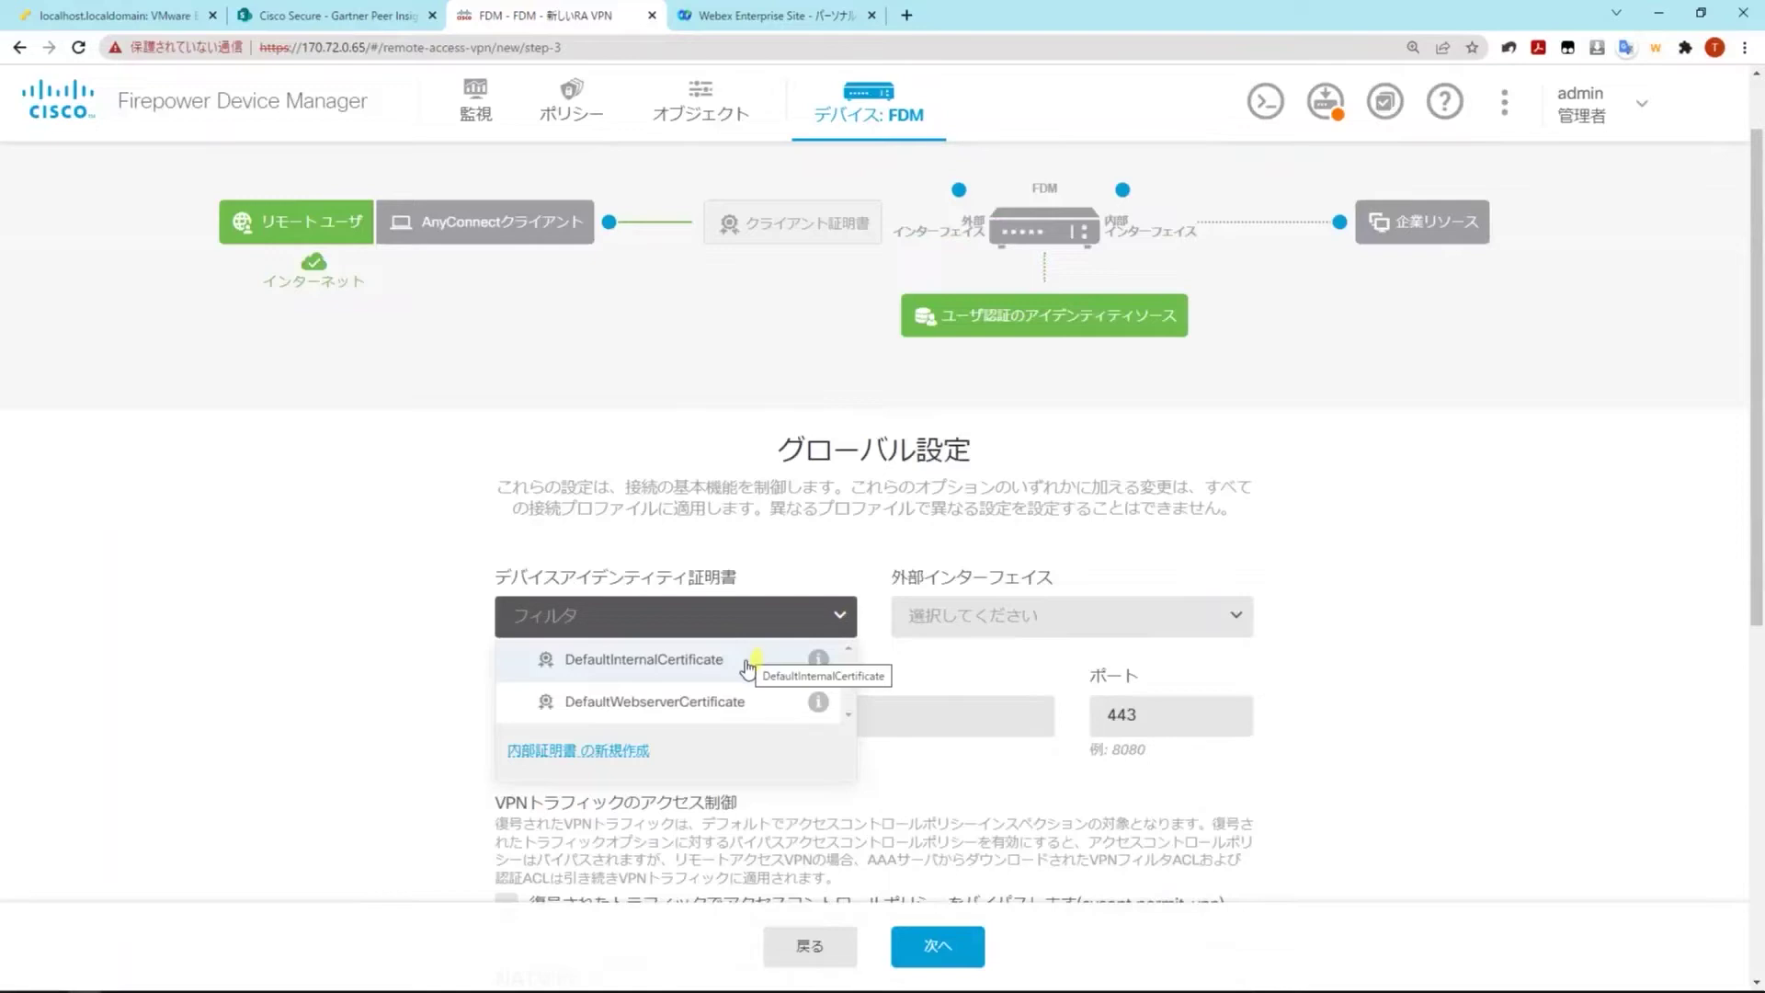
pyautogui.click(749, 666)
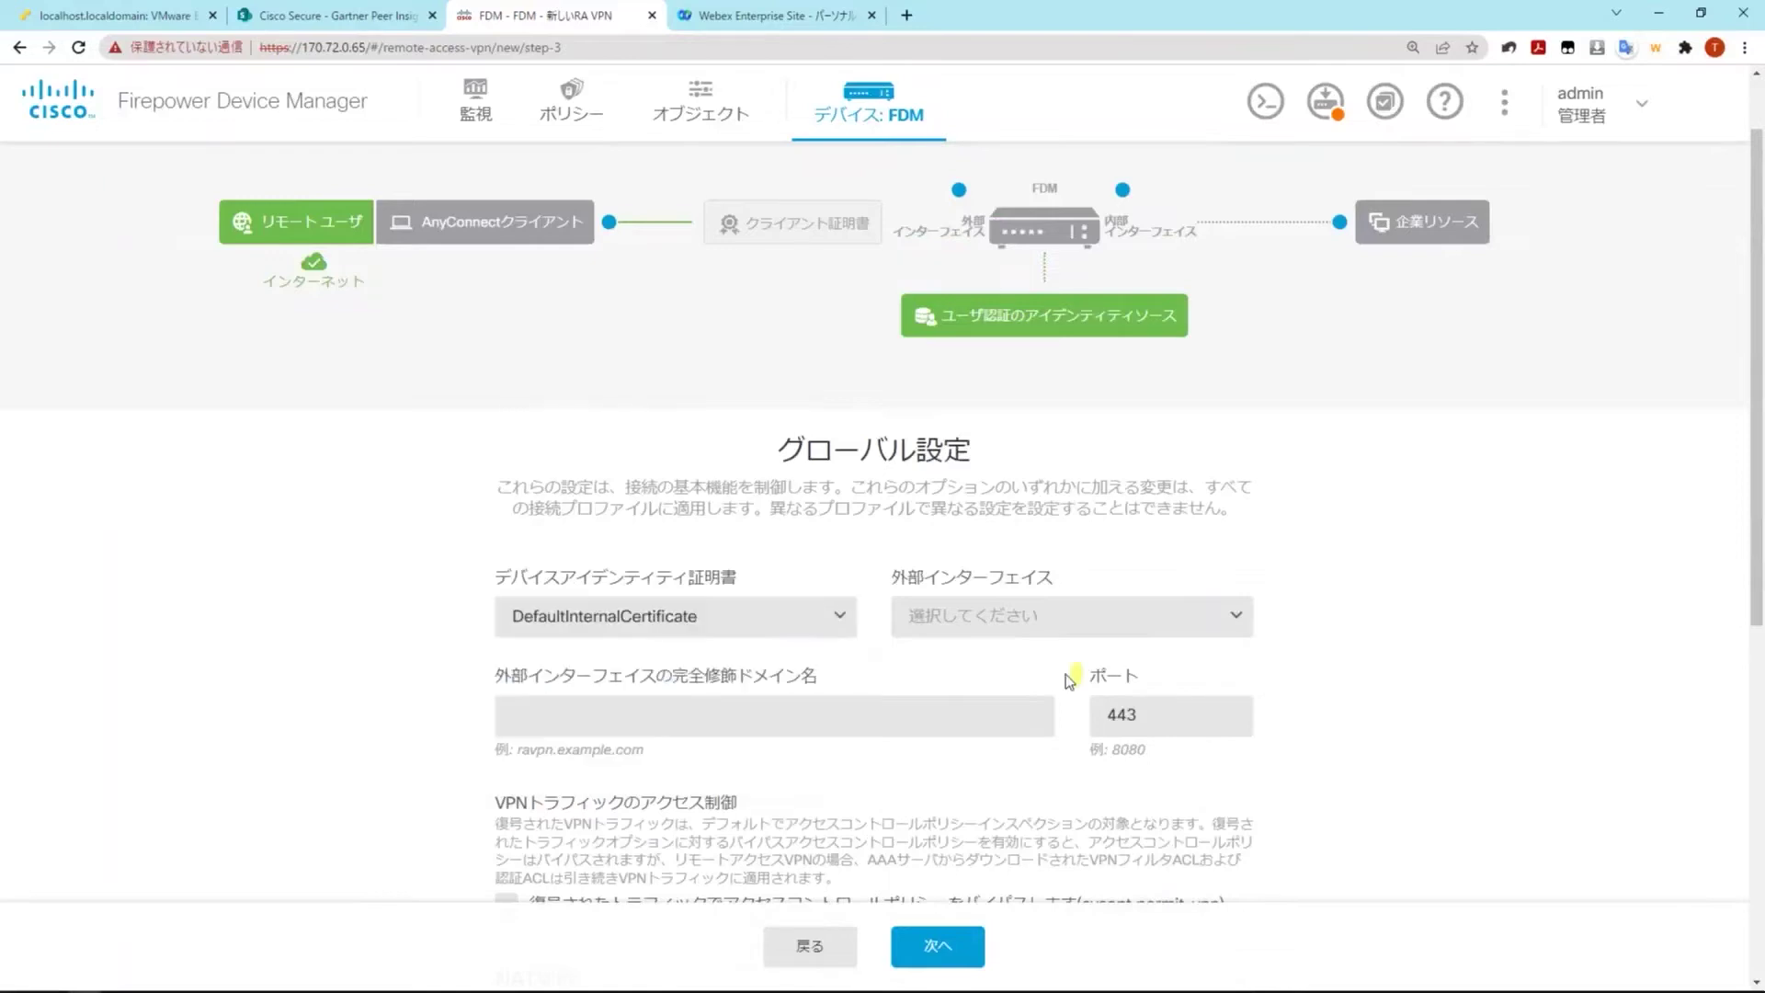
pyautogui.click(1083, 618)
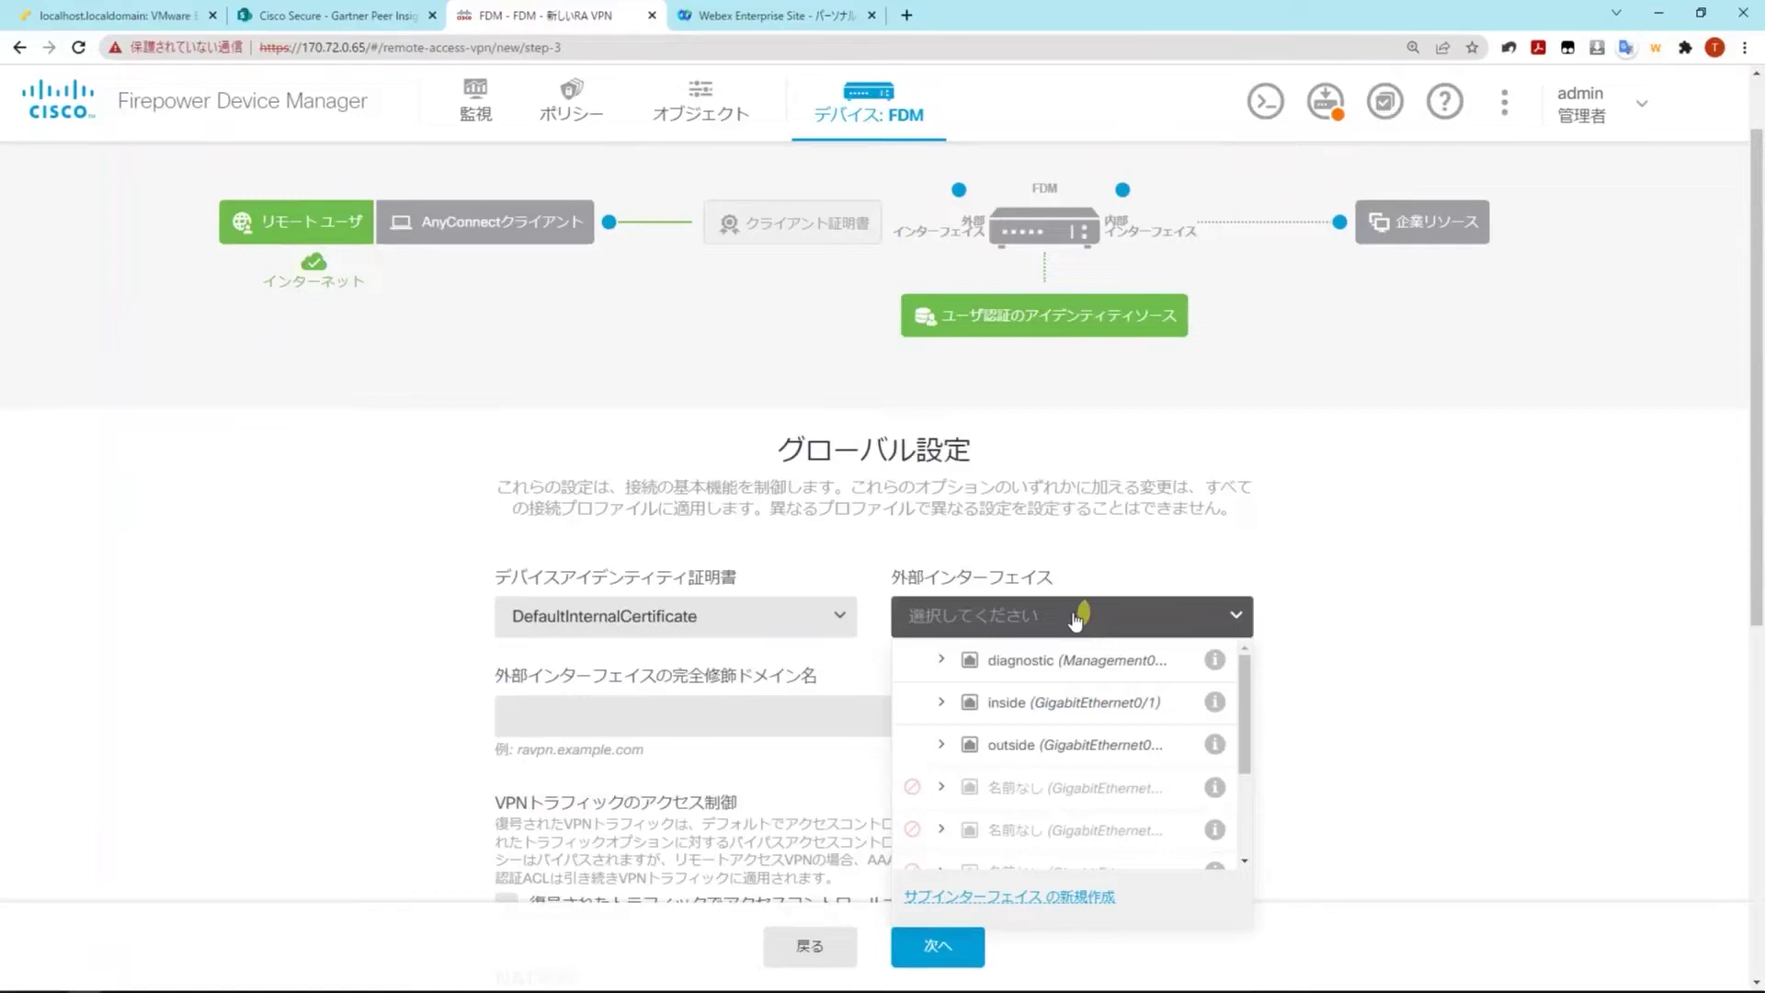
pyautogui.click(1120, 750)
pyautogui.scroll(-5, 1377, 775)
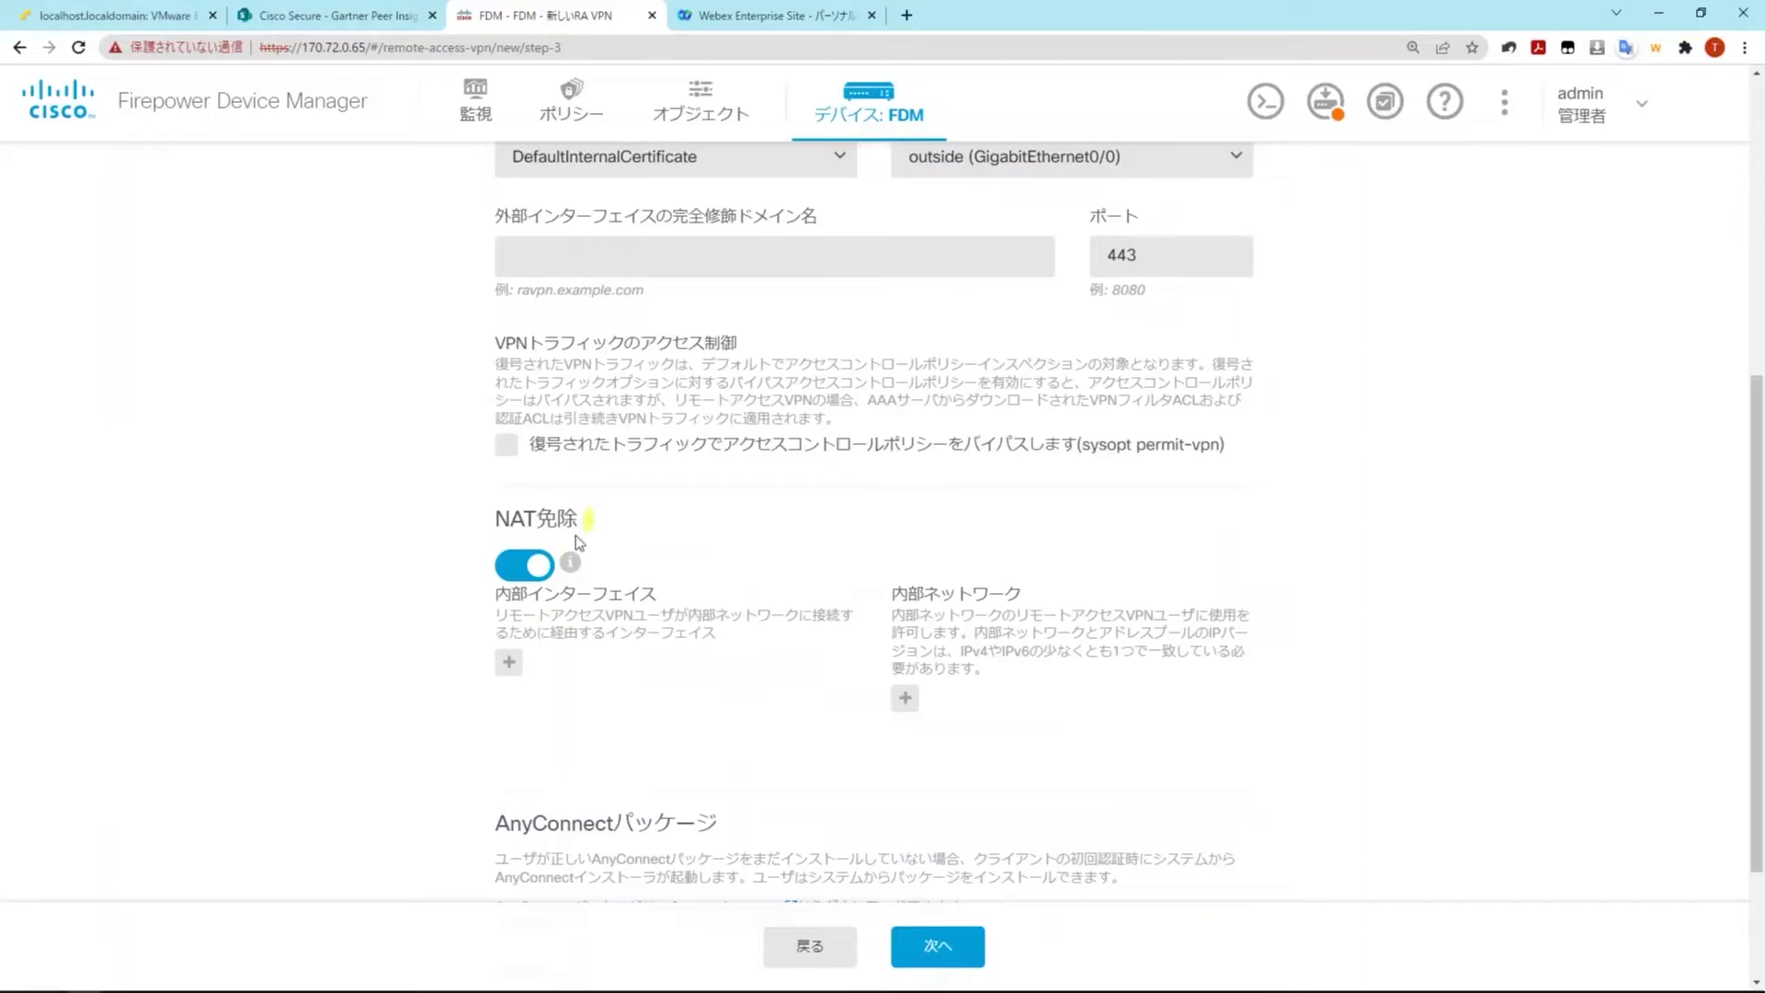
# Exempt inside (GigabitEthernet0/1) and IPv4-Private-192.168.0.0-16 from NAT
pyautogui.click(509, 663)
pyautogui.click(650, 760)
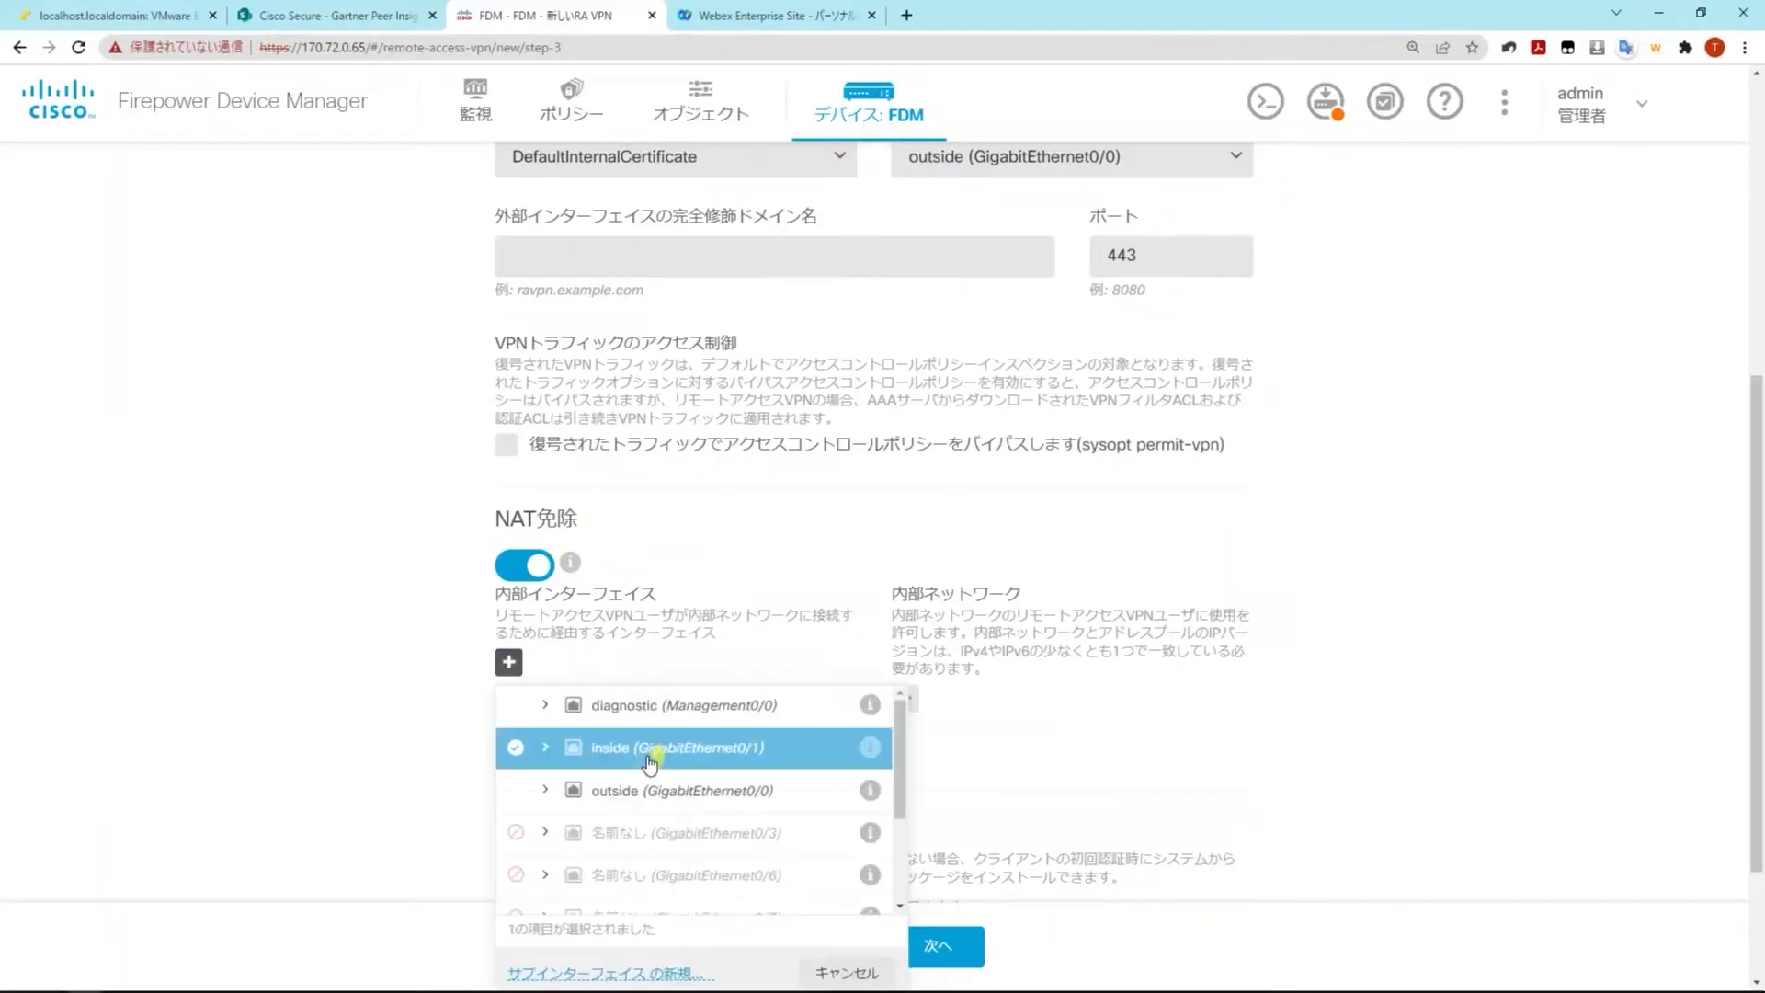
pyautogui.scroll(-4, 650, 760)
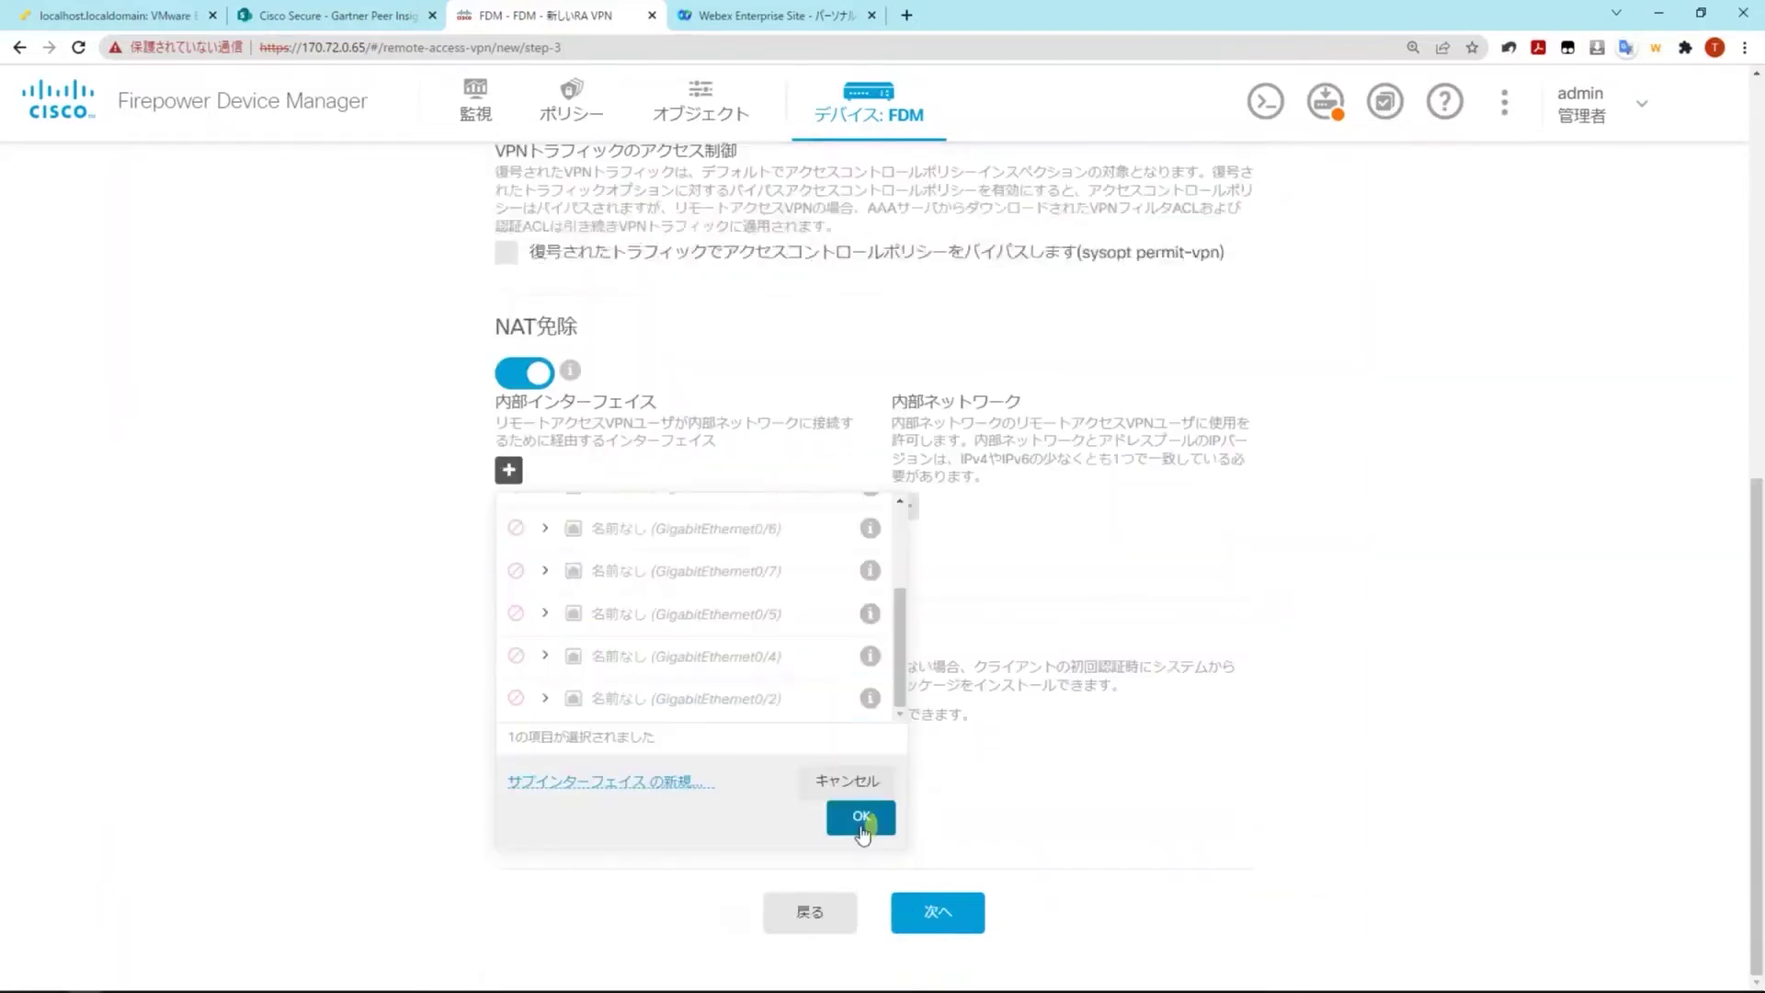
pyautogui.click(861, 817)
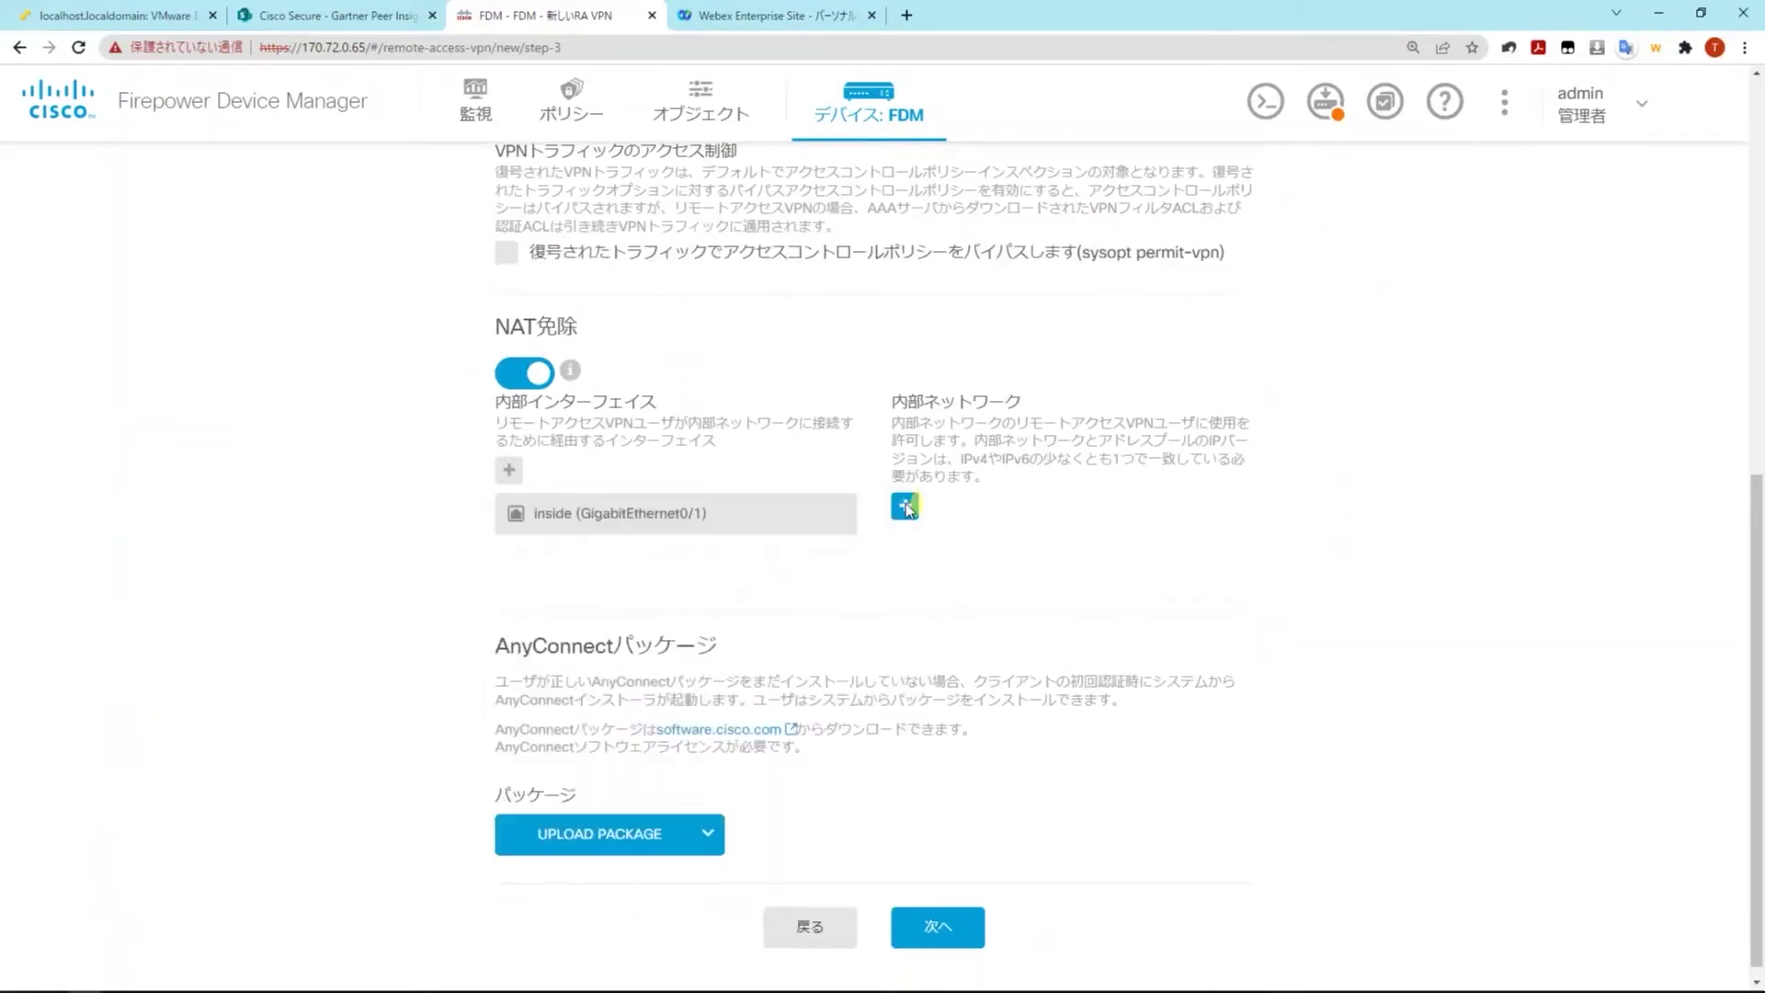
pyautogui.click(906, 507)
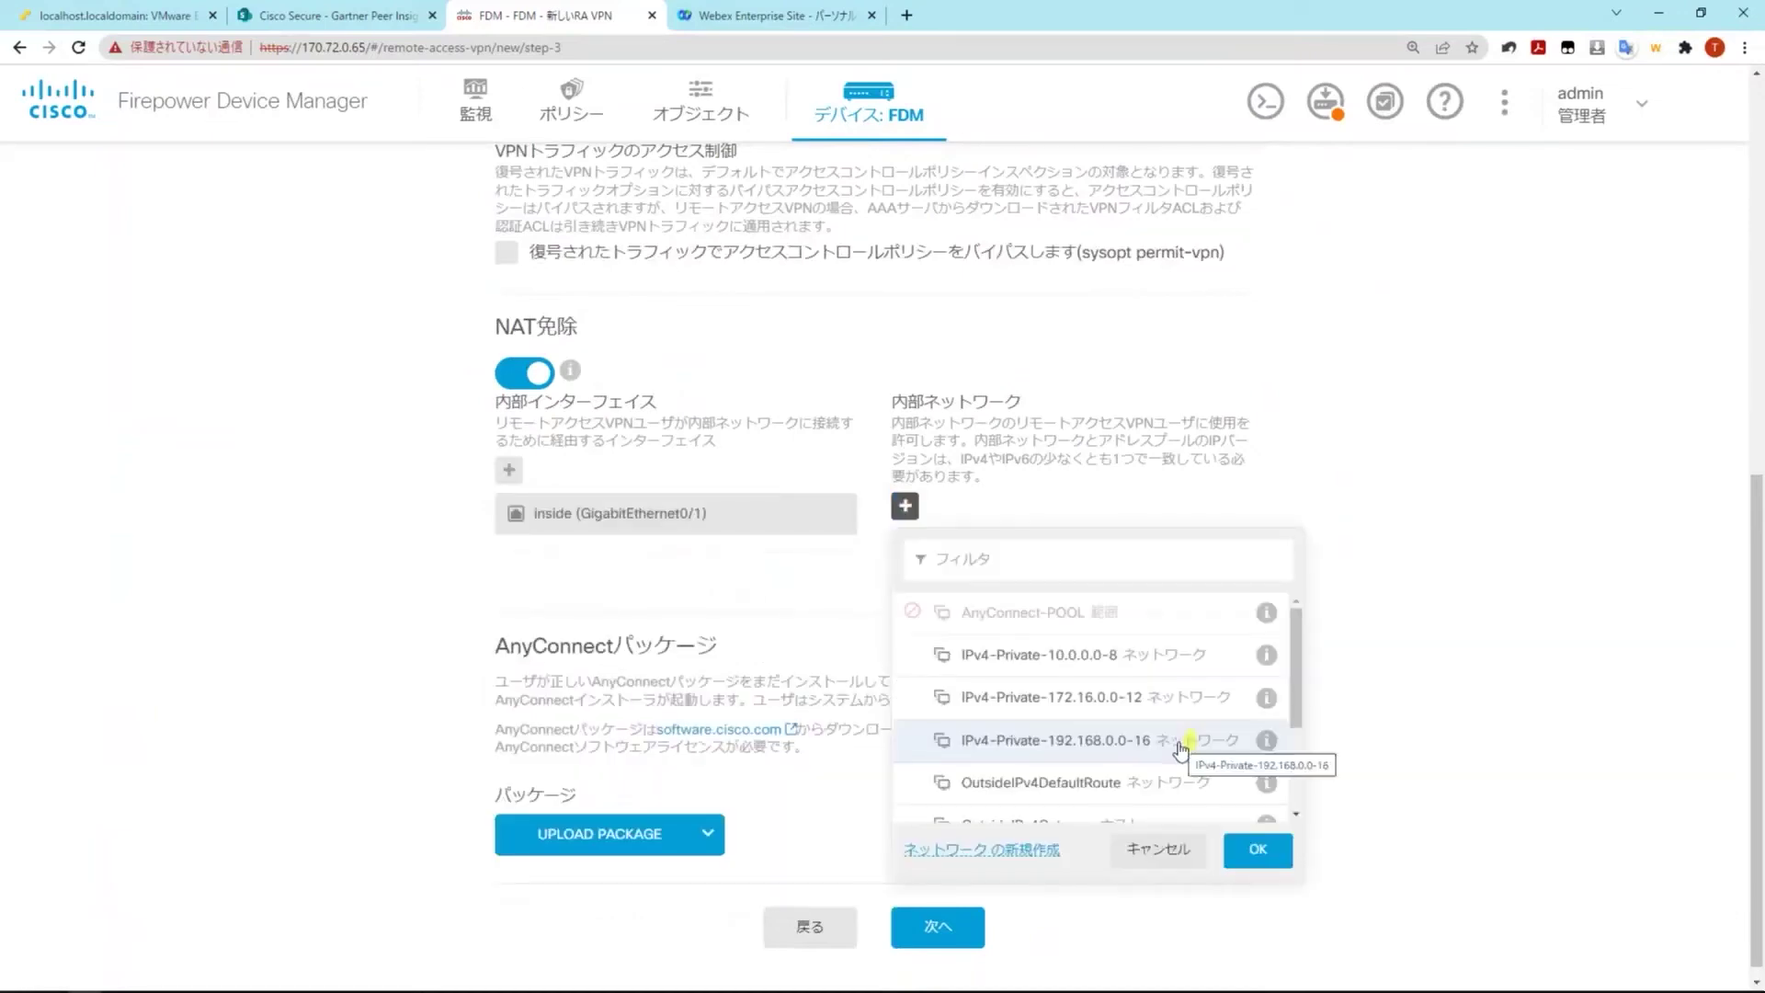
pyautogui.click(1182, 746)
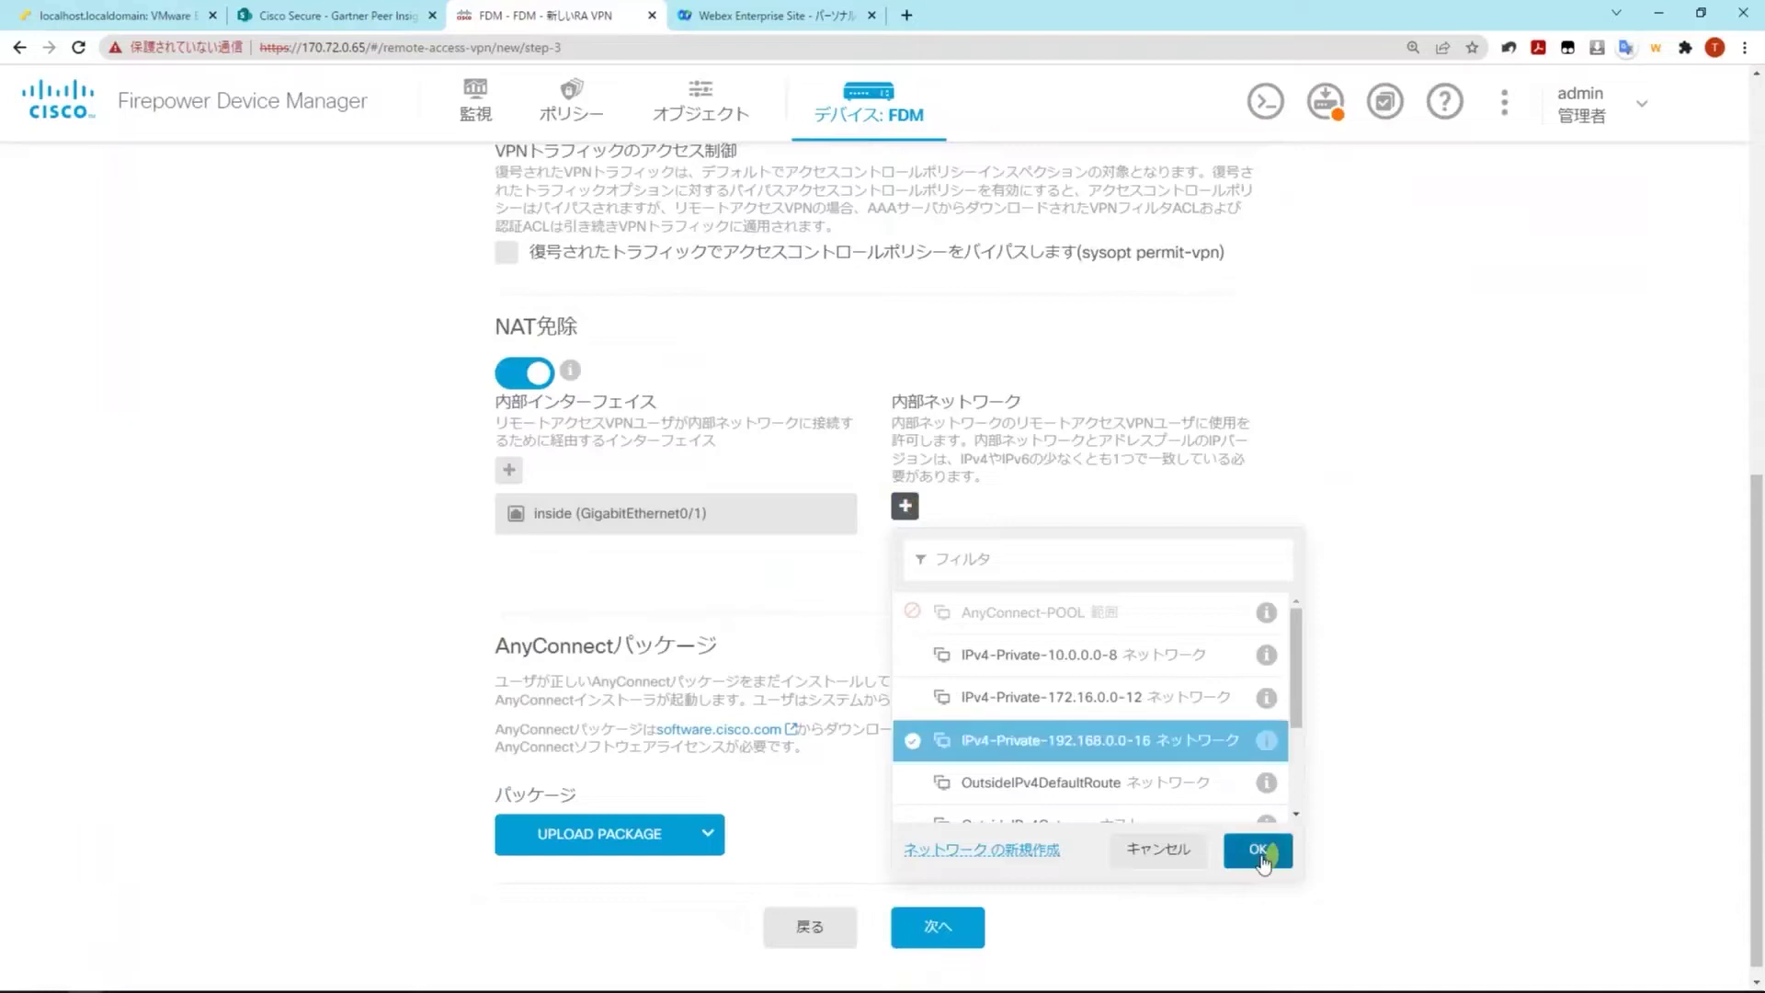
pyautogui.click(1259, 851)
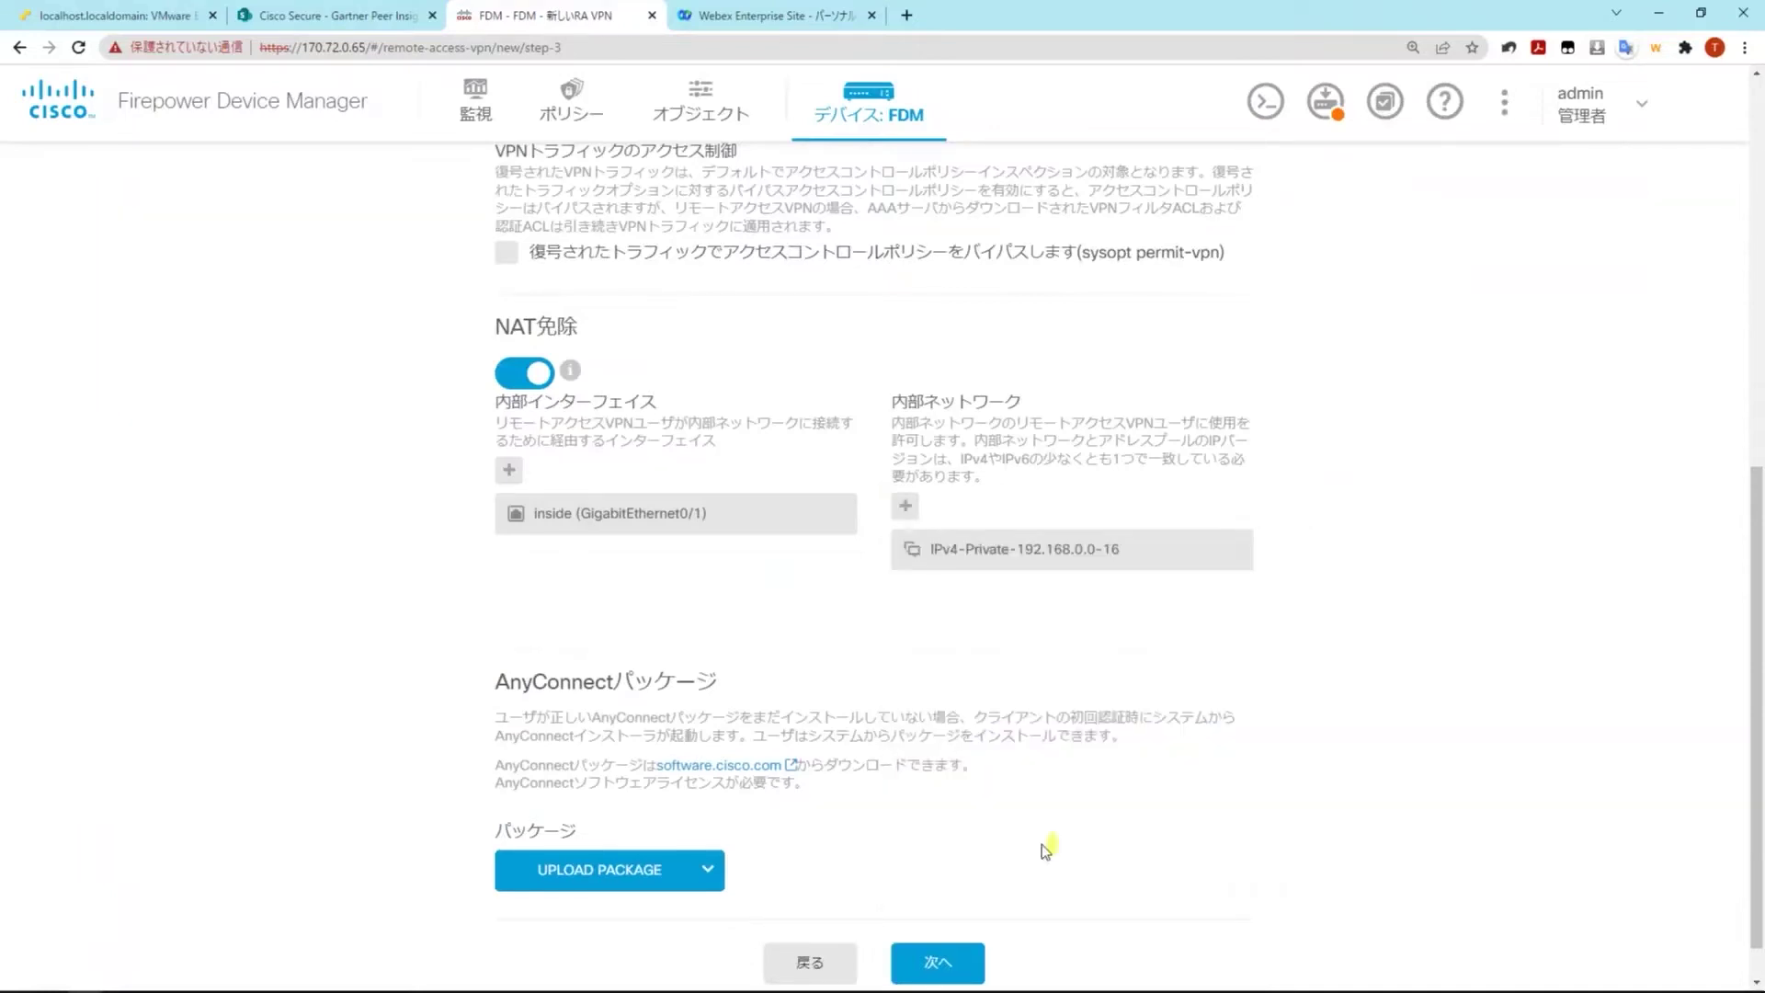
pyautogui.scroll(-1, 1046, 847)
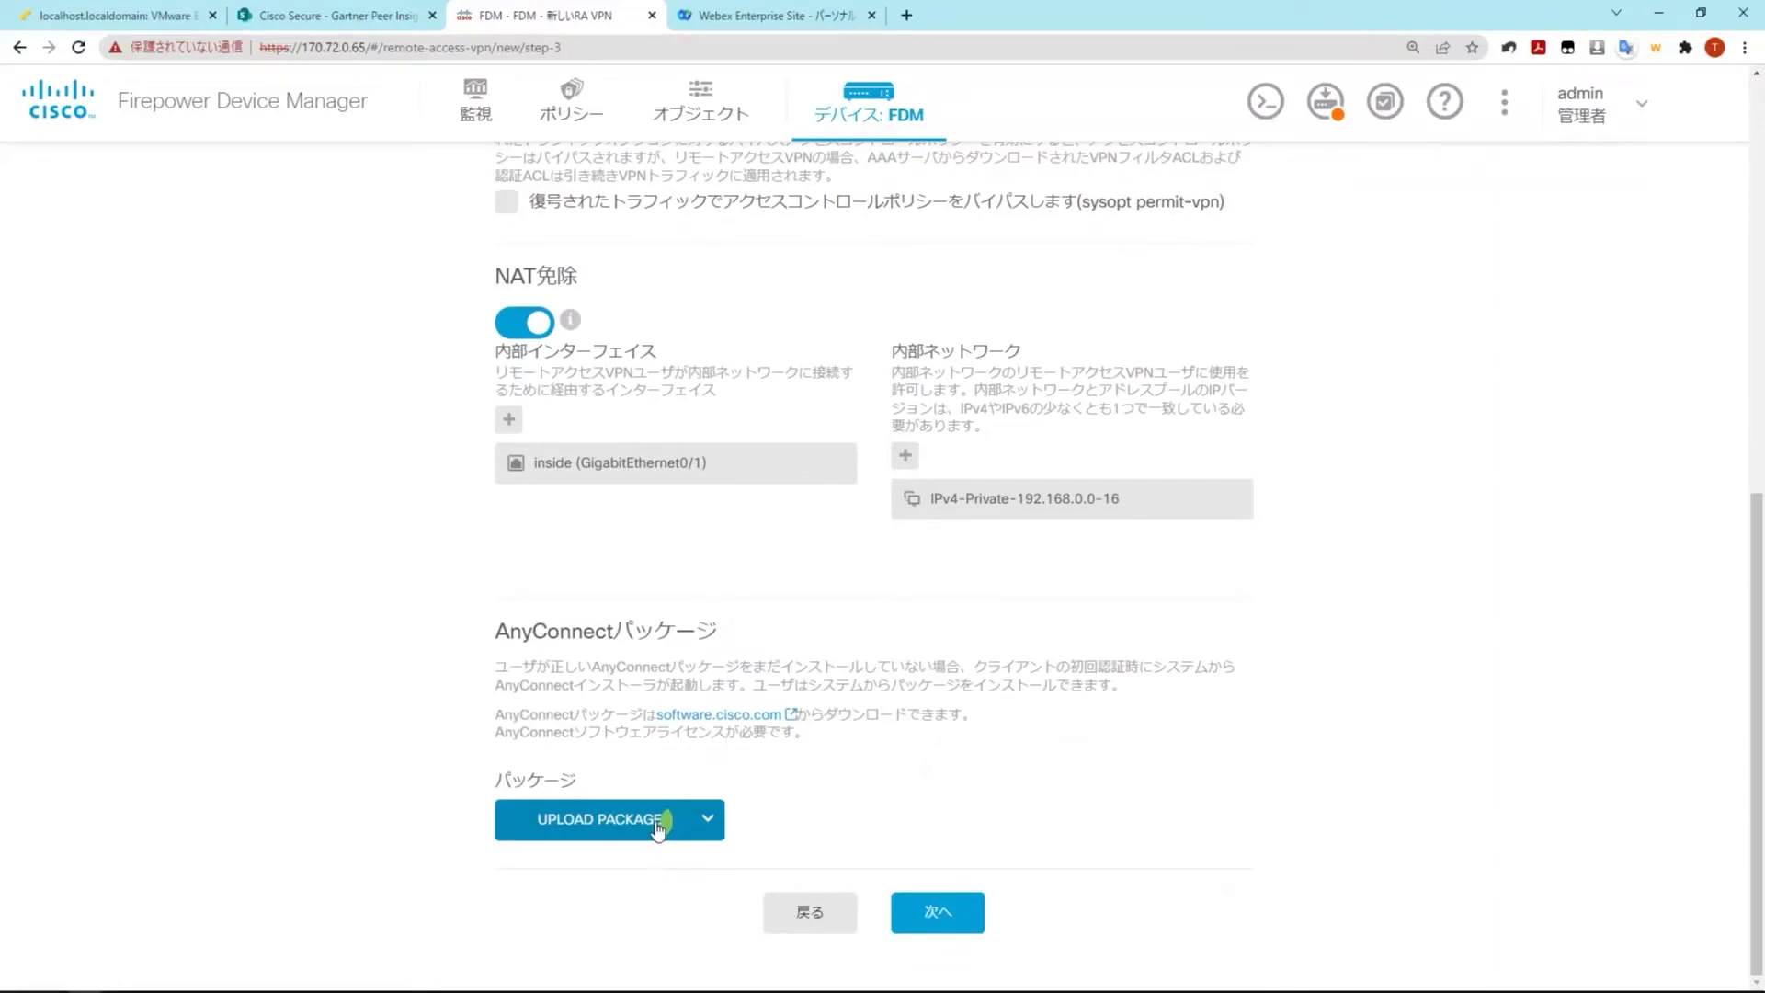
# Upload the Windows package anyconnect-win-4.10.04071-webdeploy-k9.pkg and continue to the summary
pyautogui.click(658, 829)
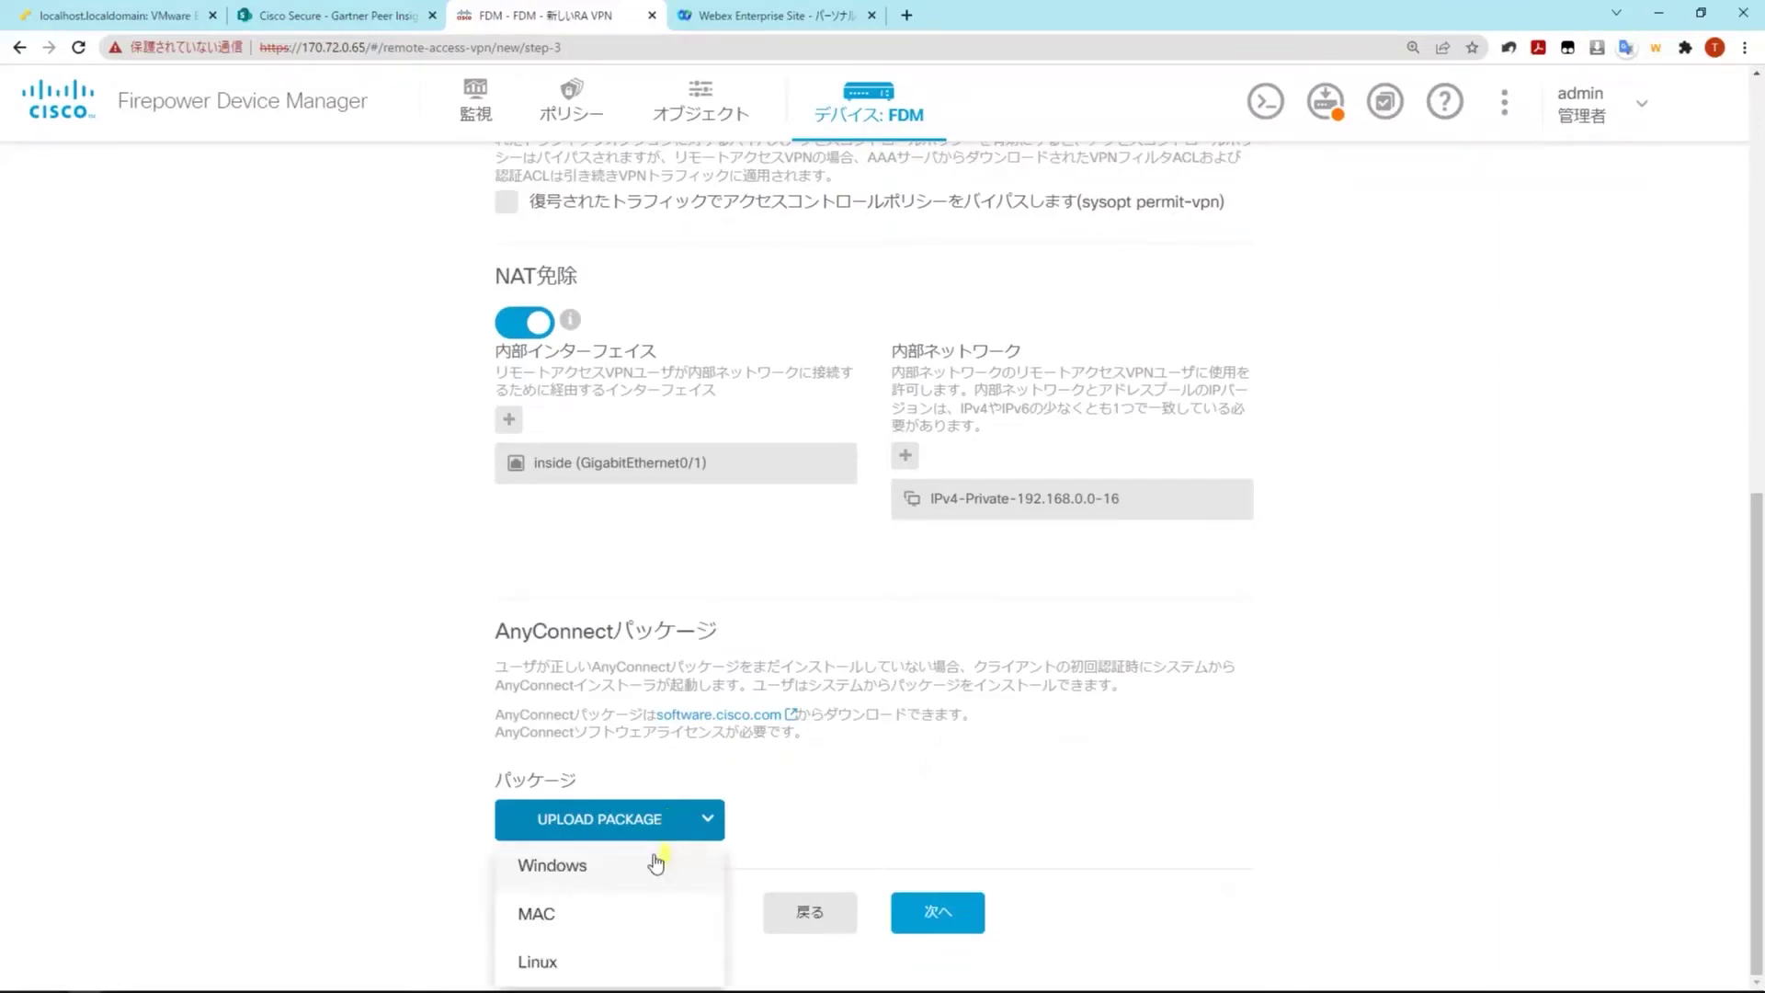
pyautogui.click(664, 869)
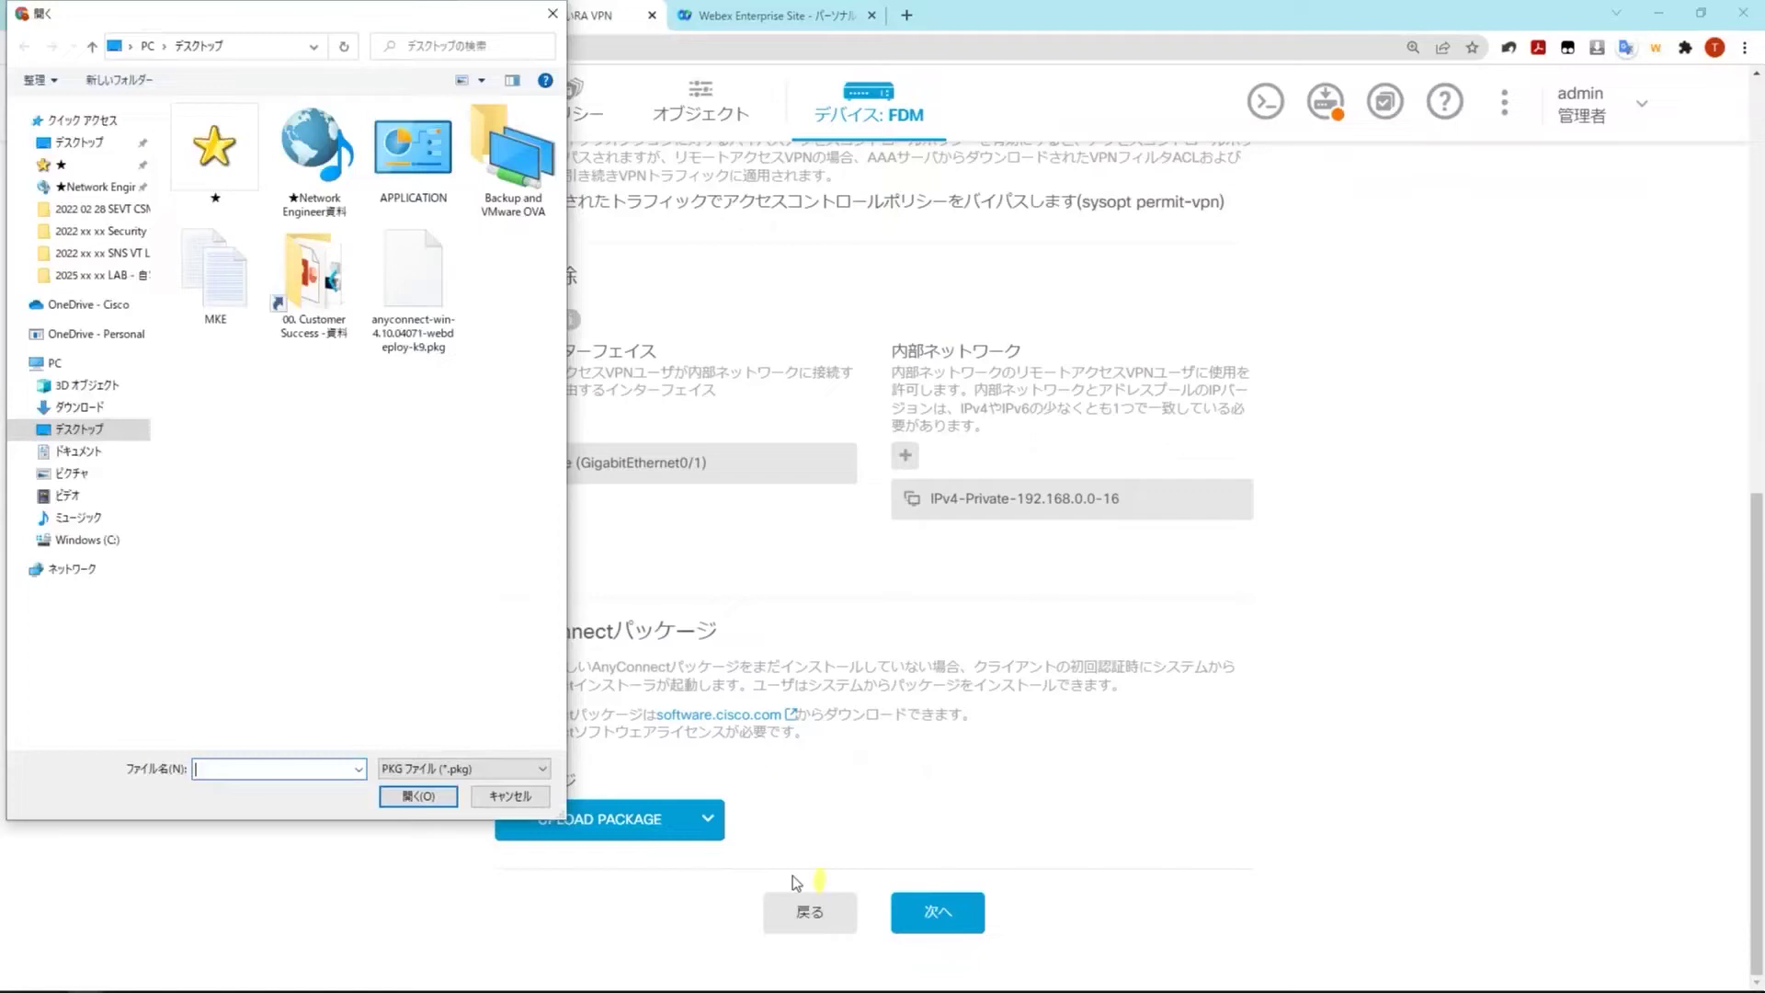
pyautogui.doubleClick(410, 287)
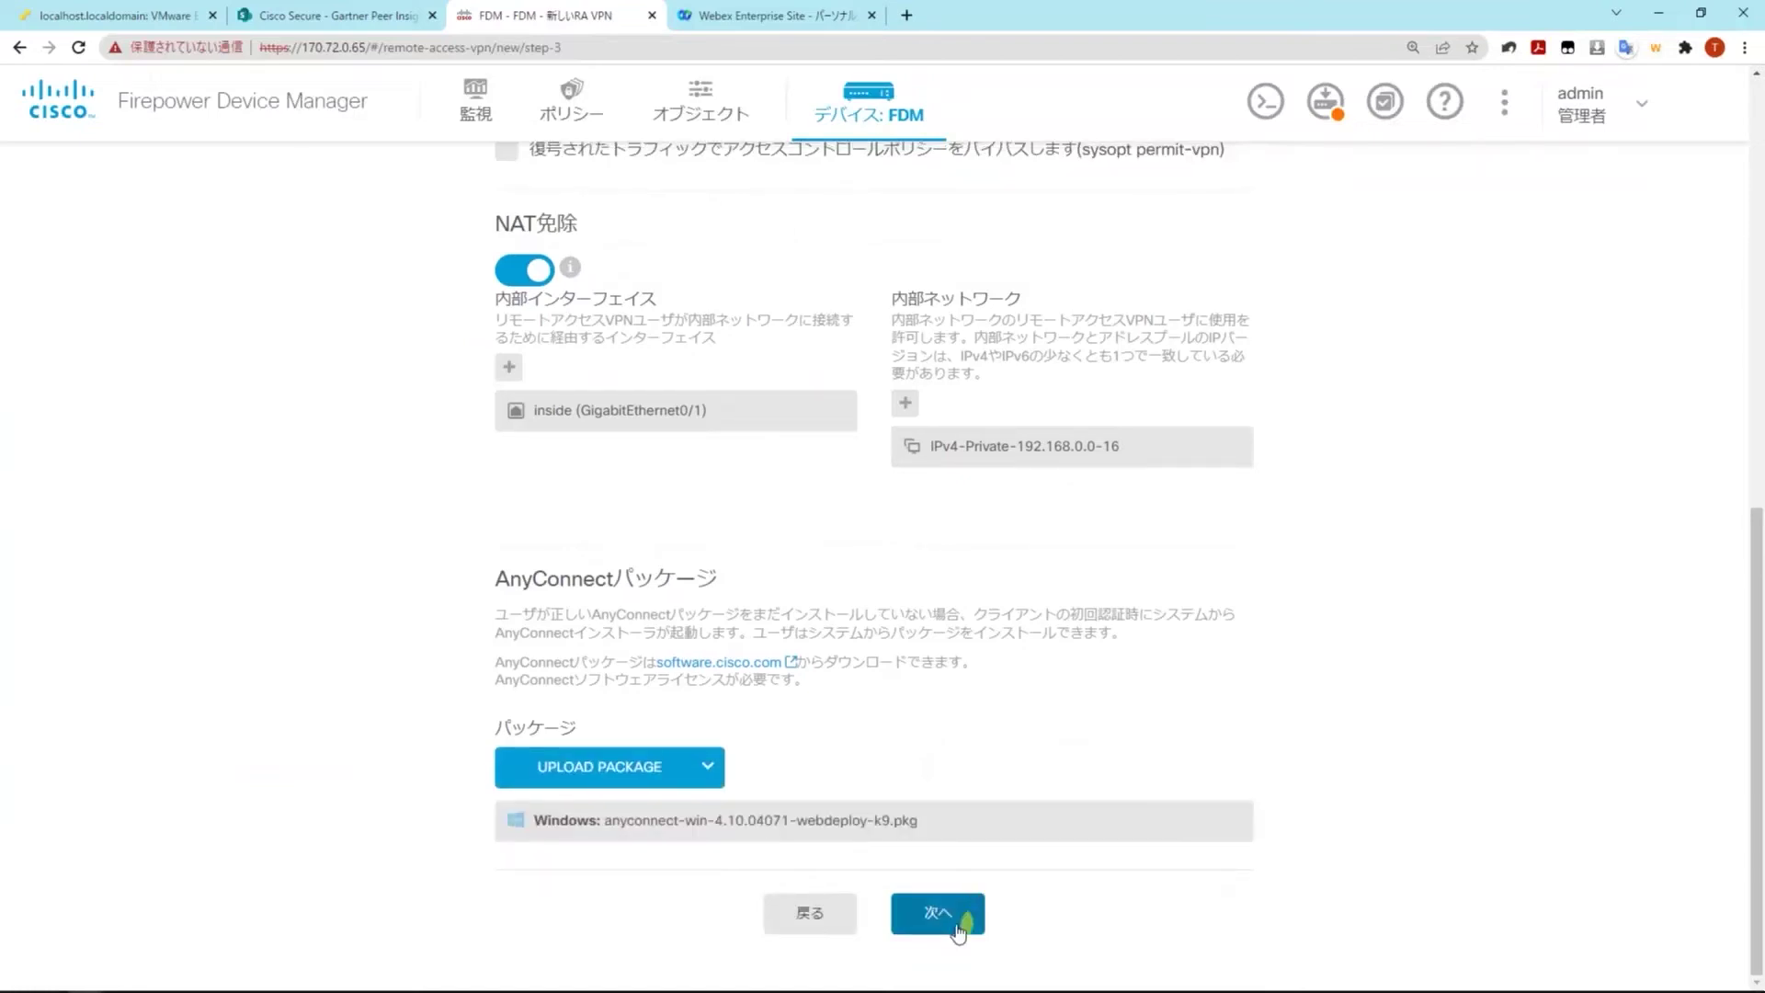
pyautogui.click(959, 928)
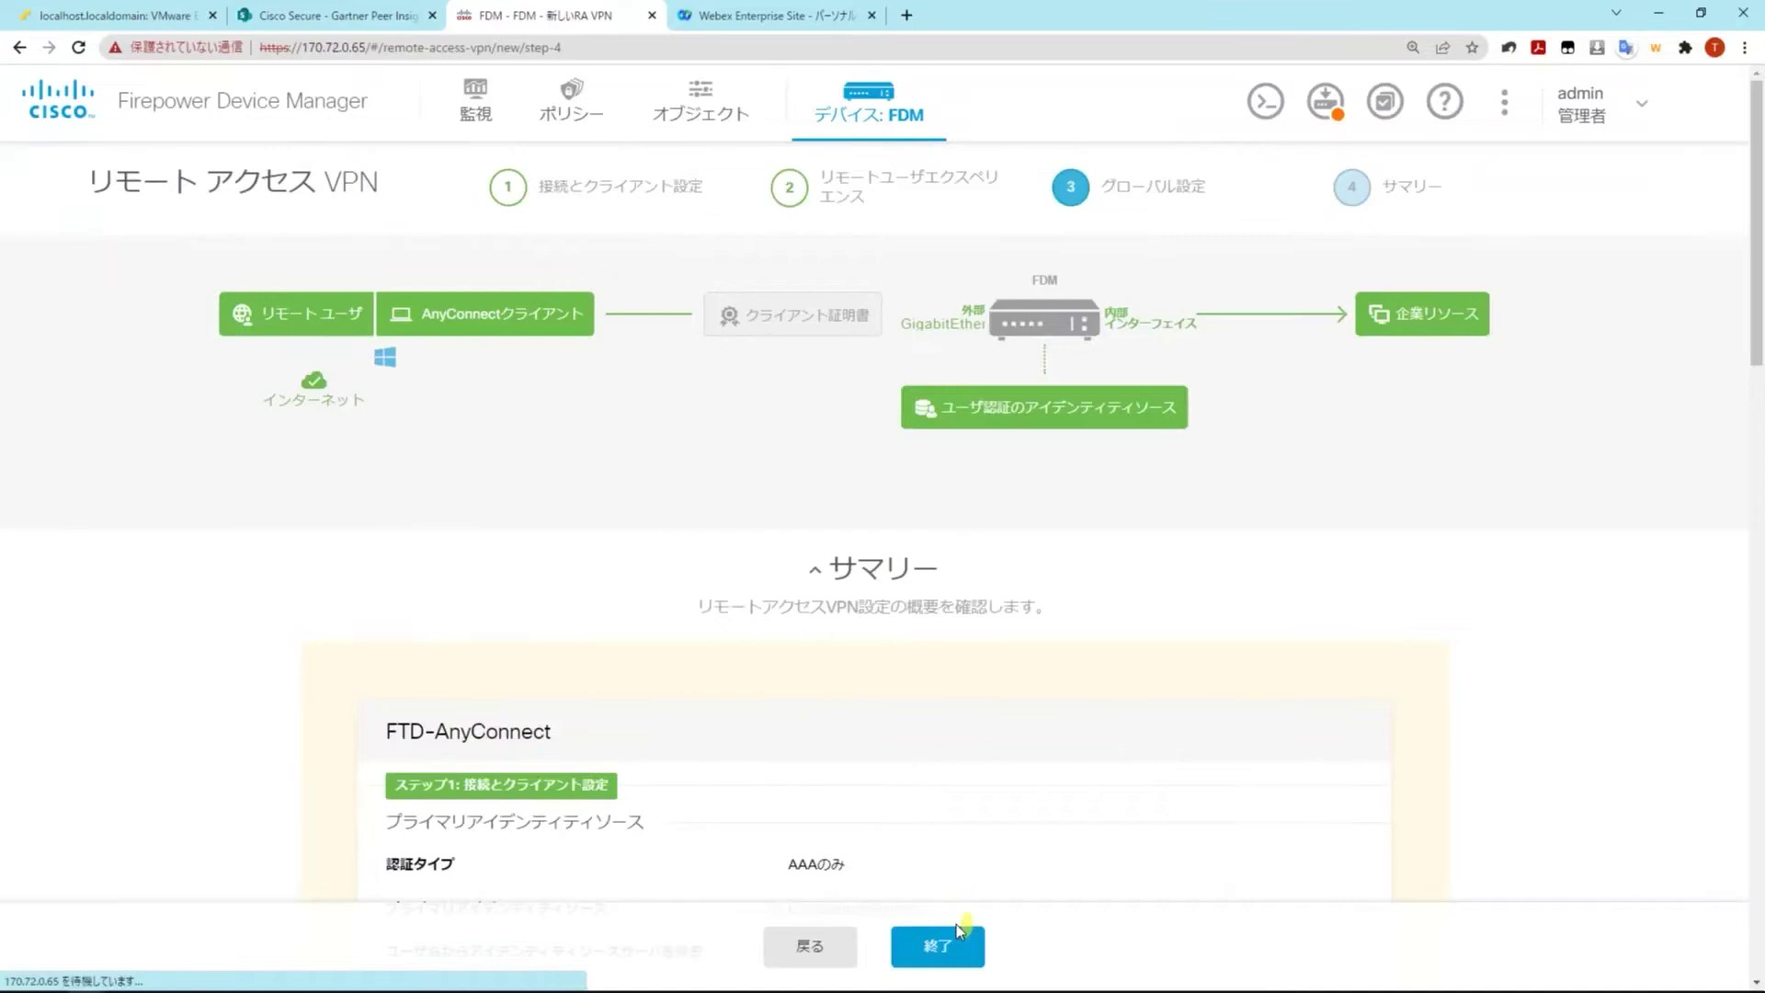
# Review the end-user connection instructions and finish the wizard to save FTD-AnyConnect
pyautogui.scroll(-2, 1210, 782)
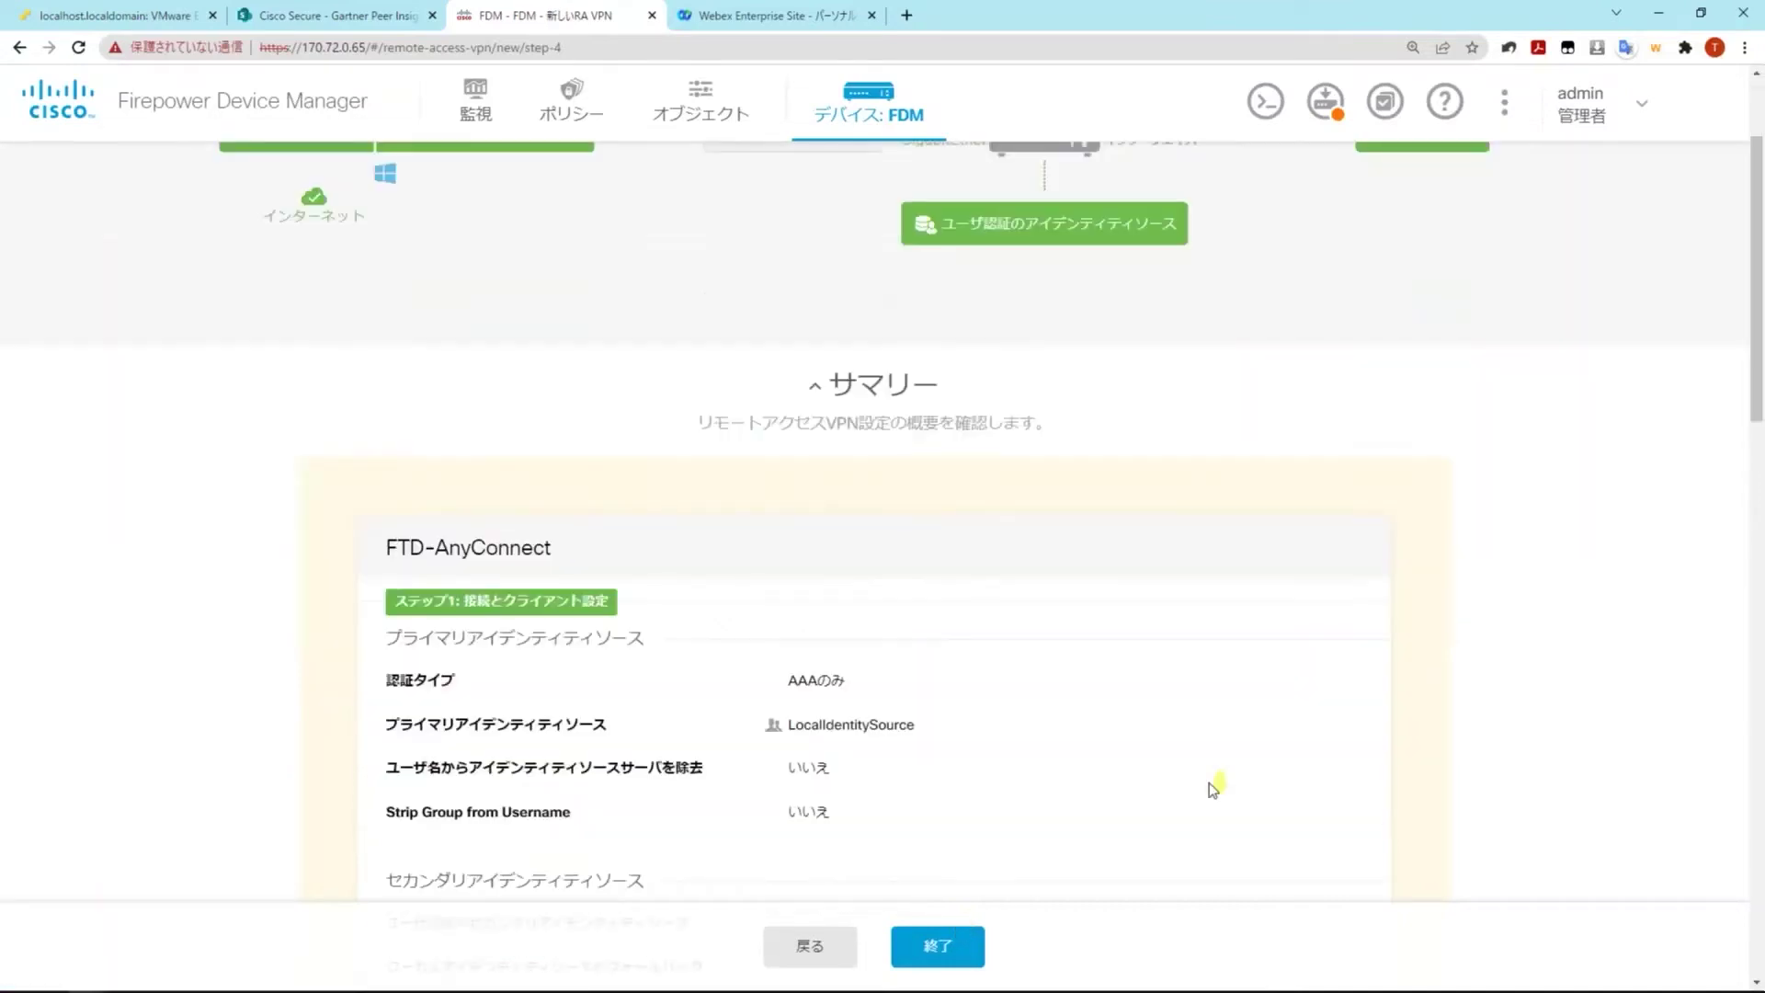
pyautogui.scroll(-7, 1209, 783)
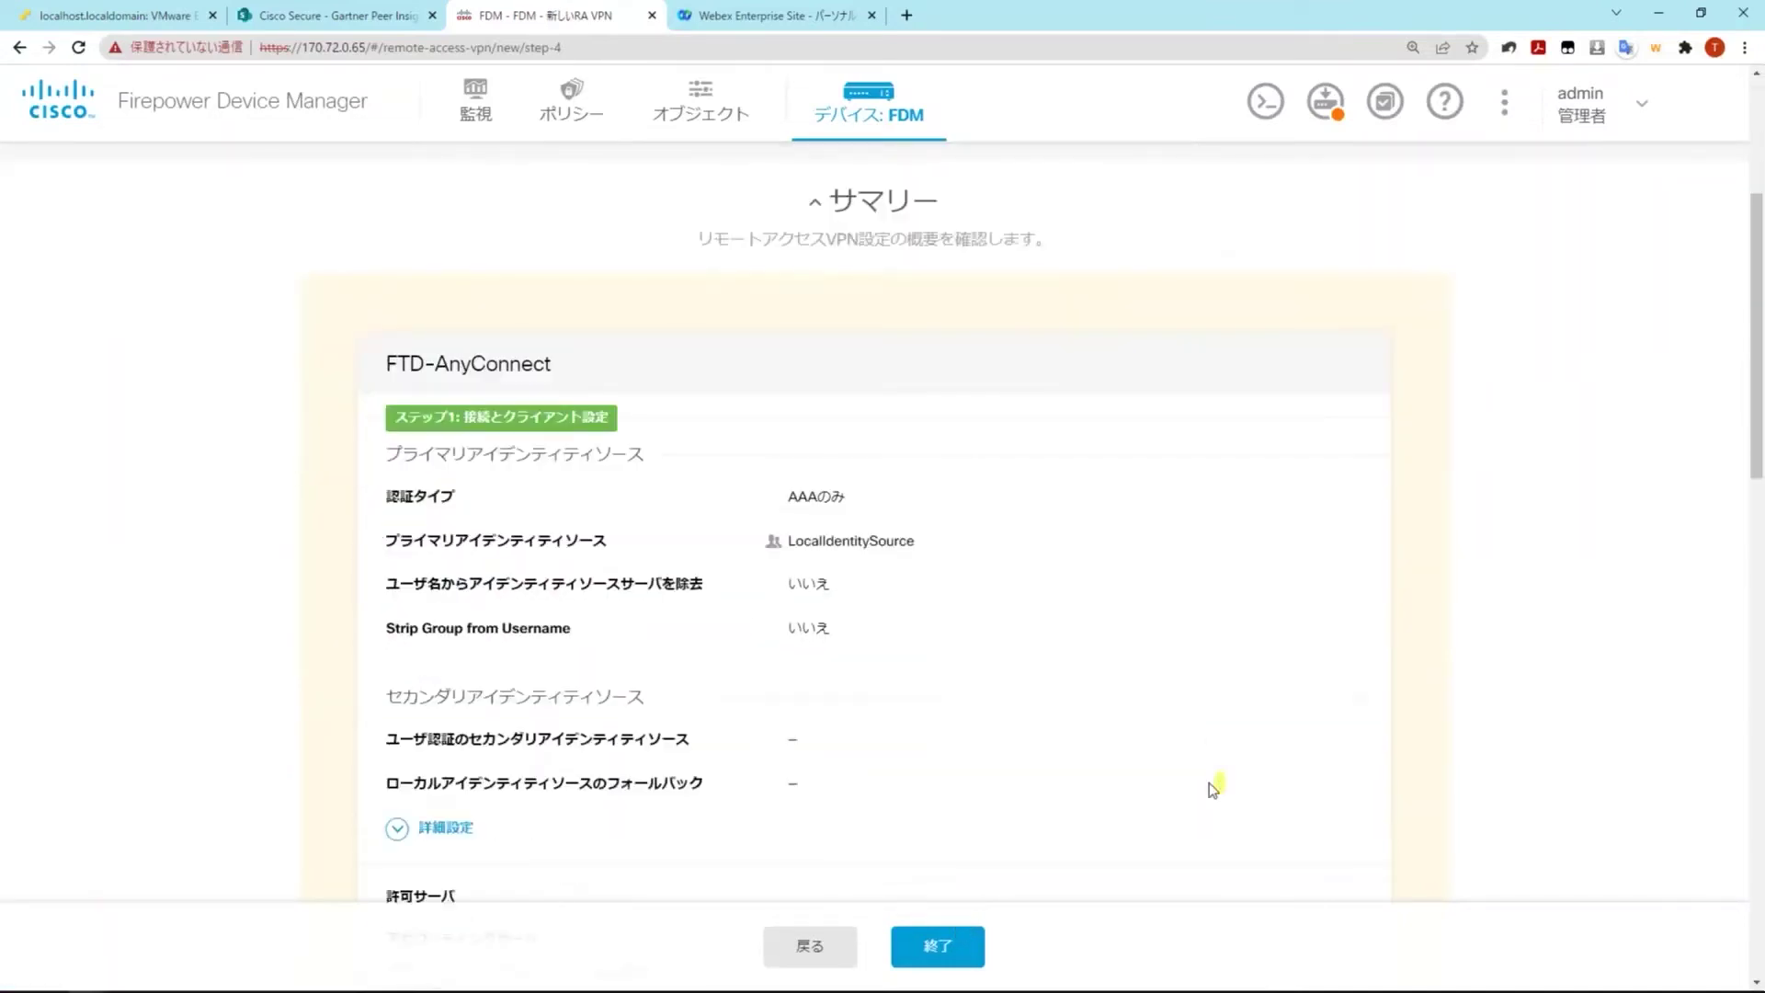
pyautogui.scroll(-5, 1206, 791)
pyautogui.scroll(-5, 1207, 790)
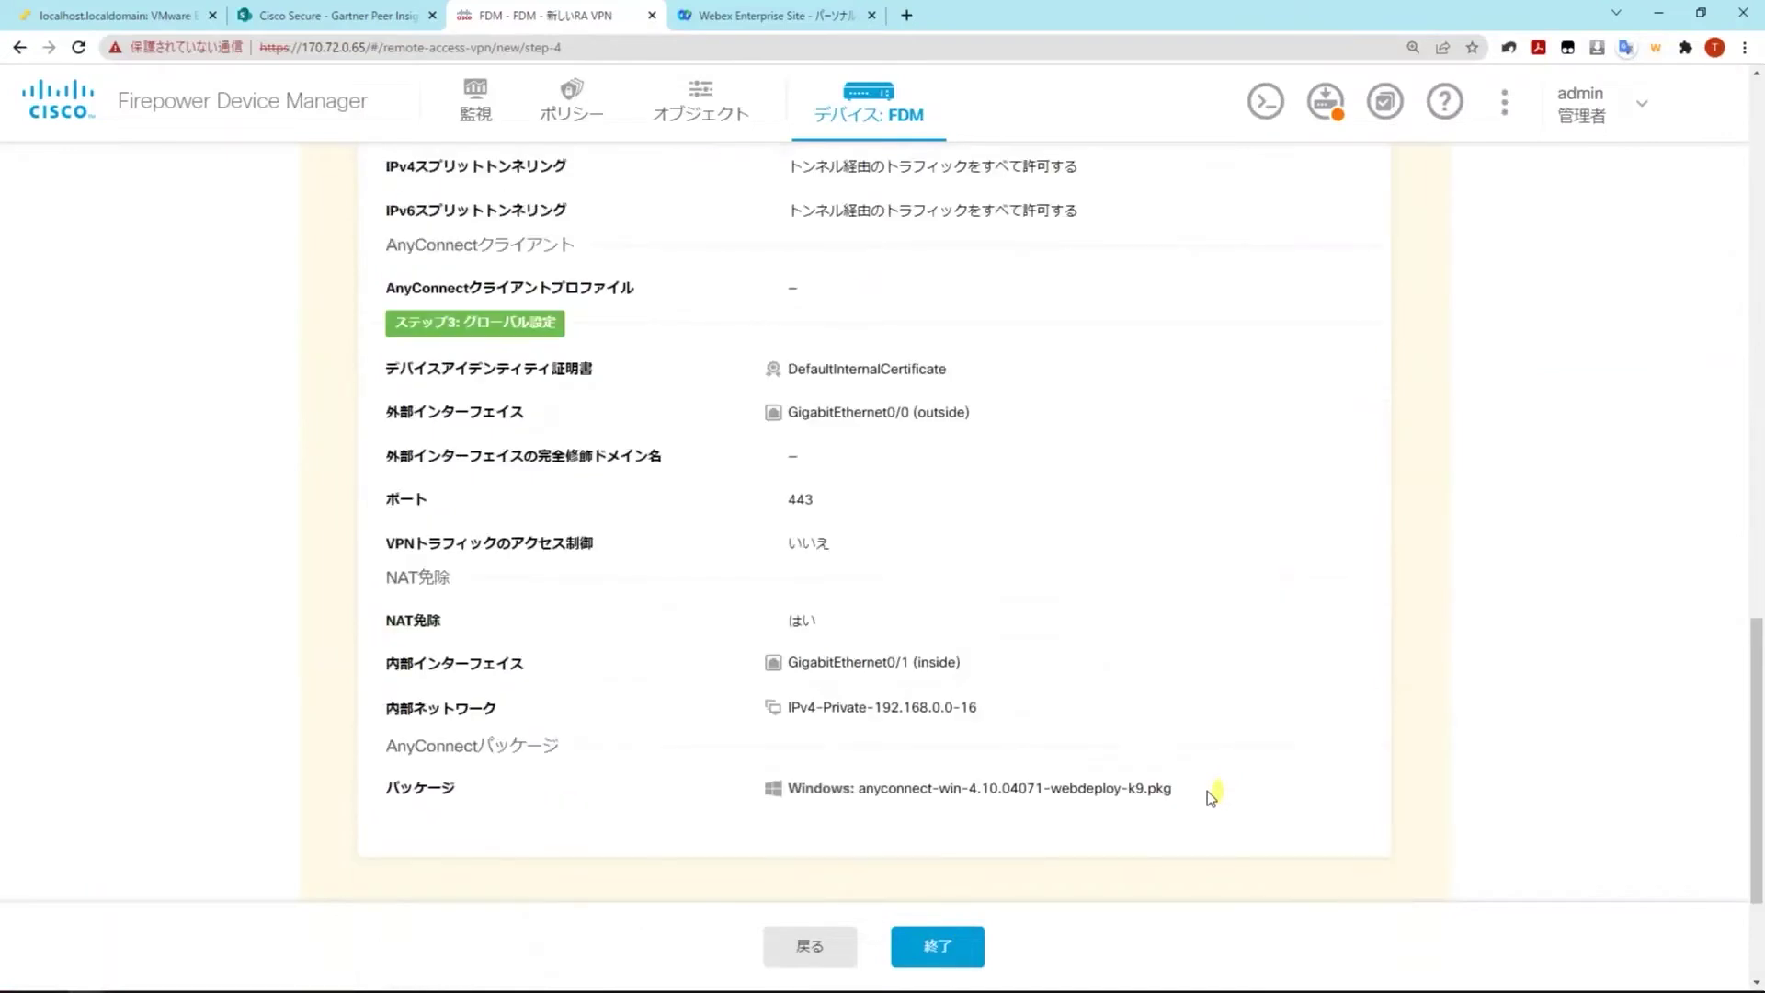
pyautogui.scroll(-3, 1206, 791)
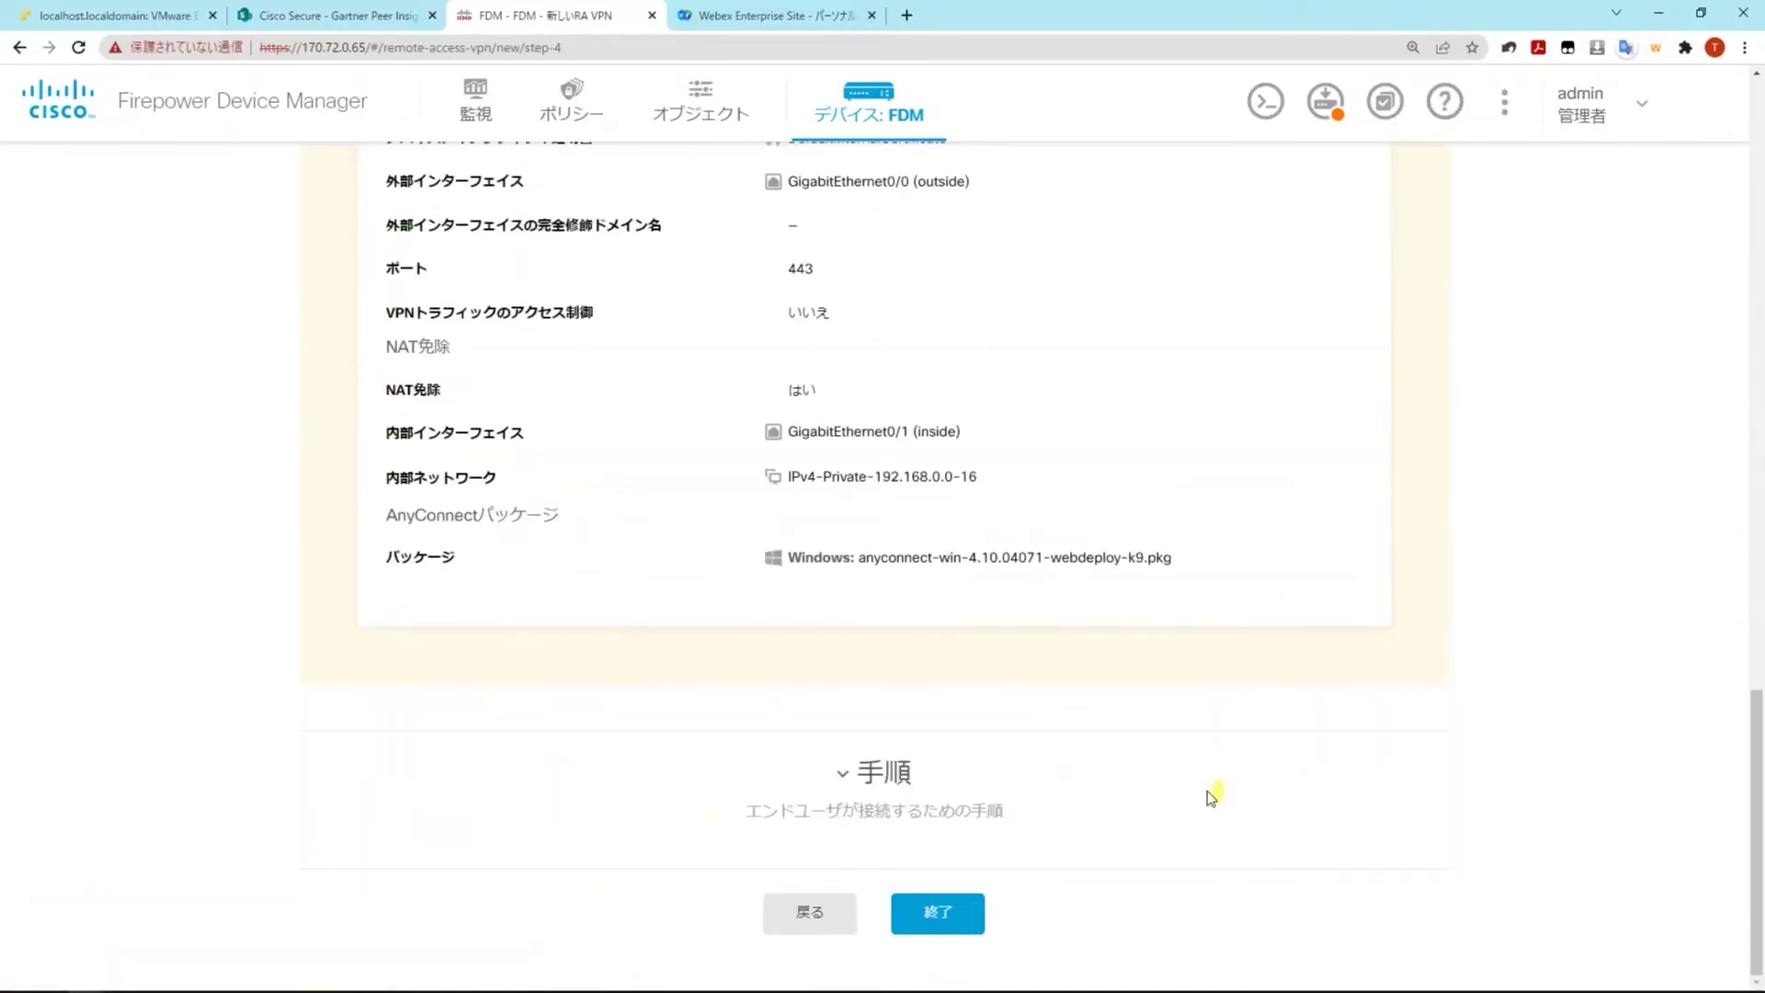
pyautogui.click(1206, 791)
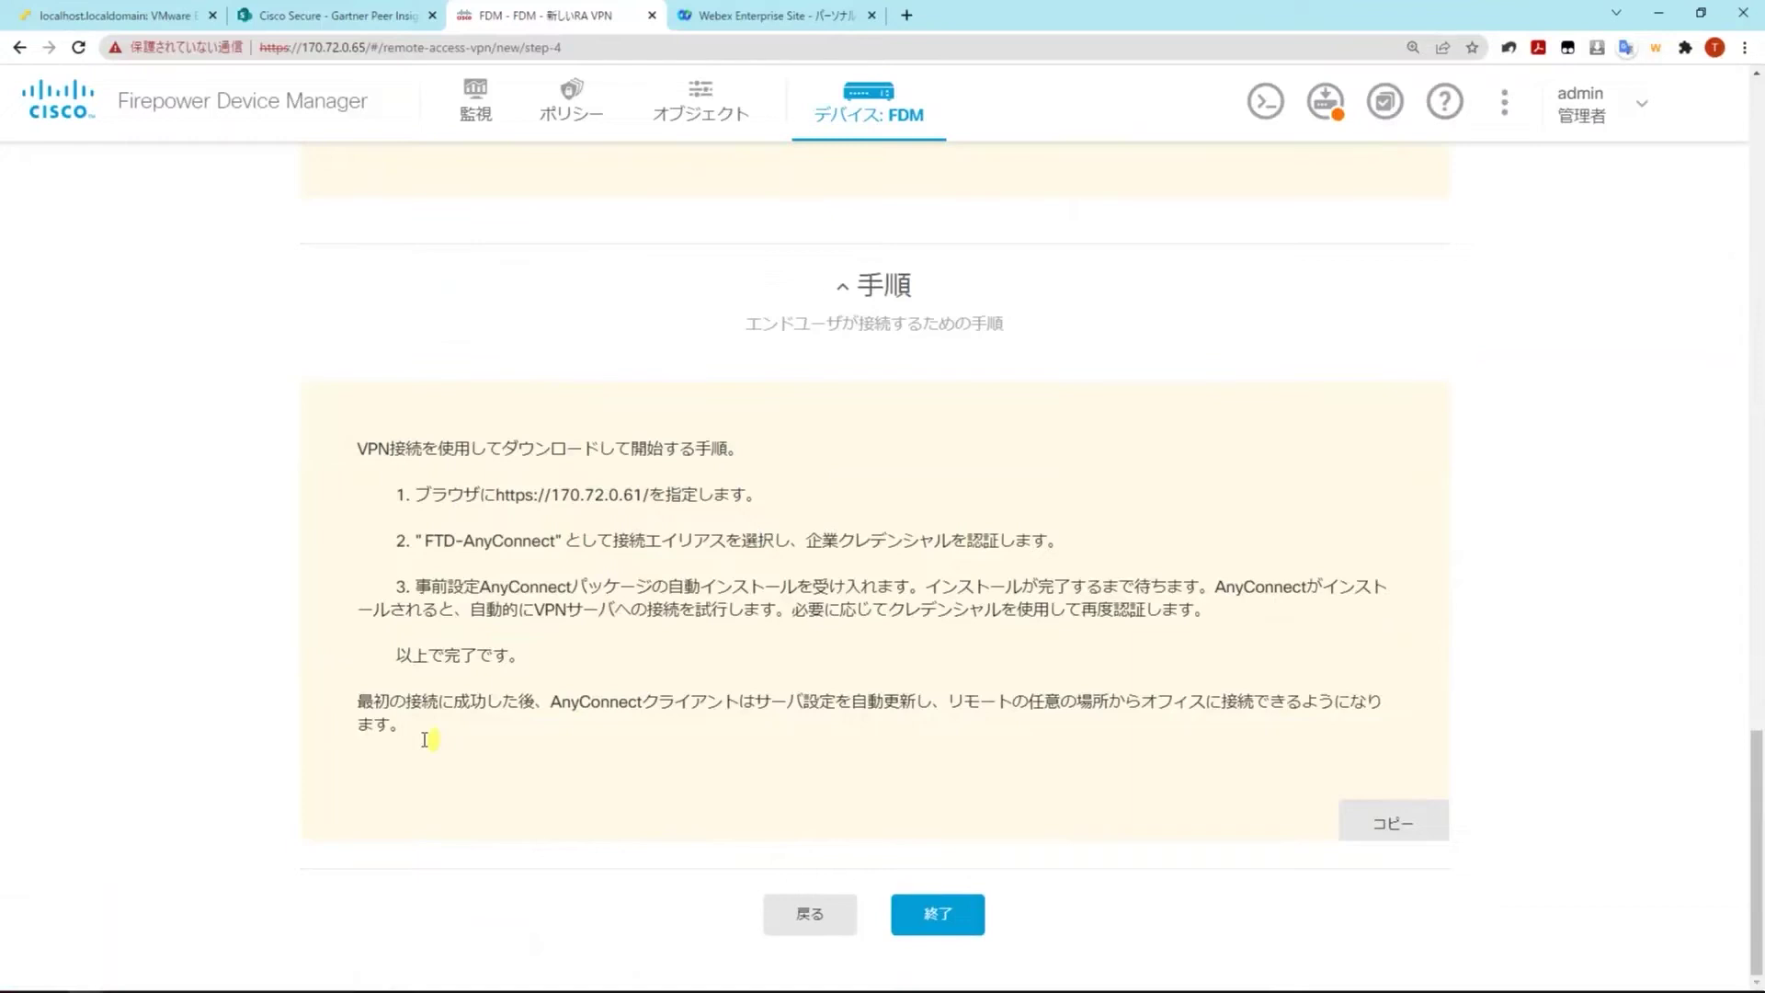
pyautogui.moveTo(426, 740); pyautogui.dragTo(321, 445)
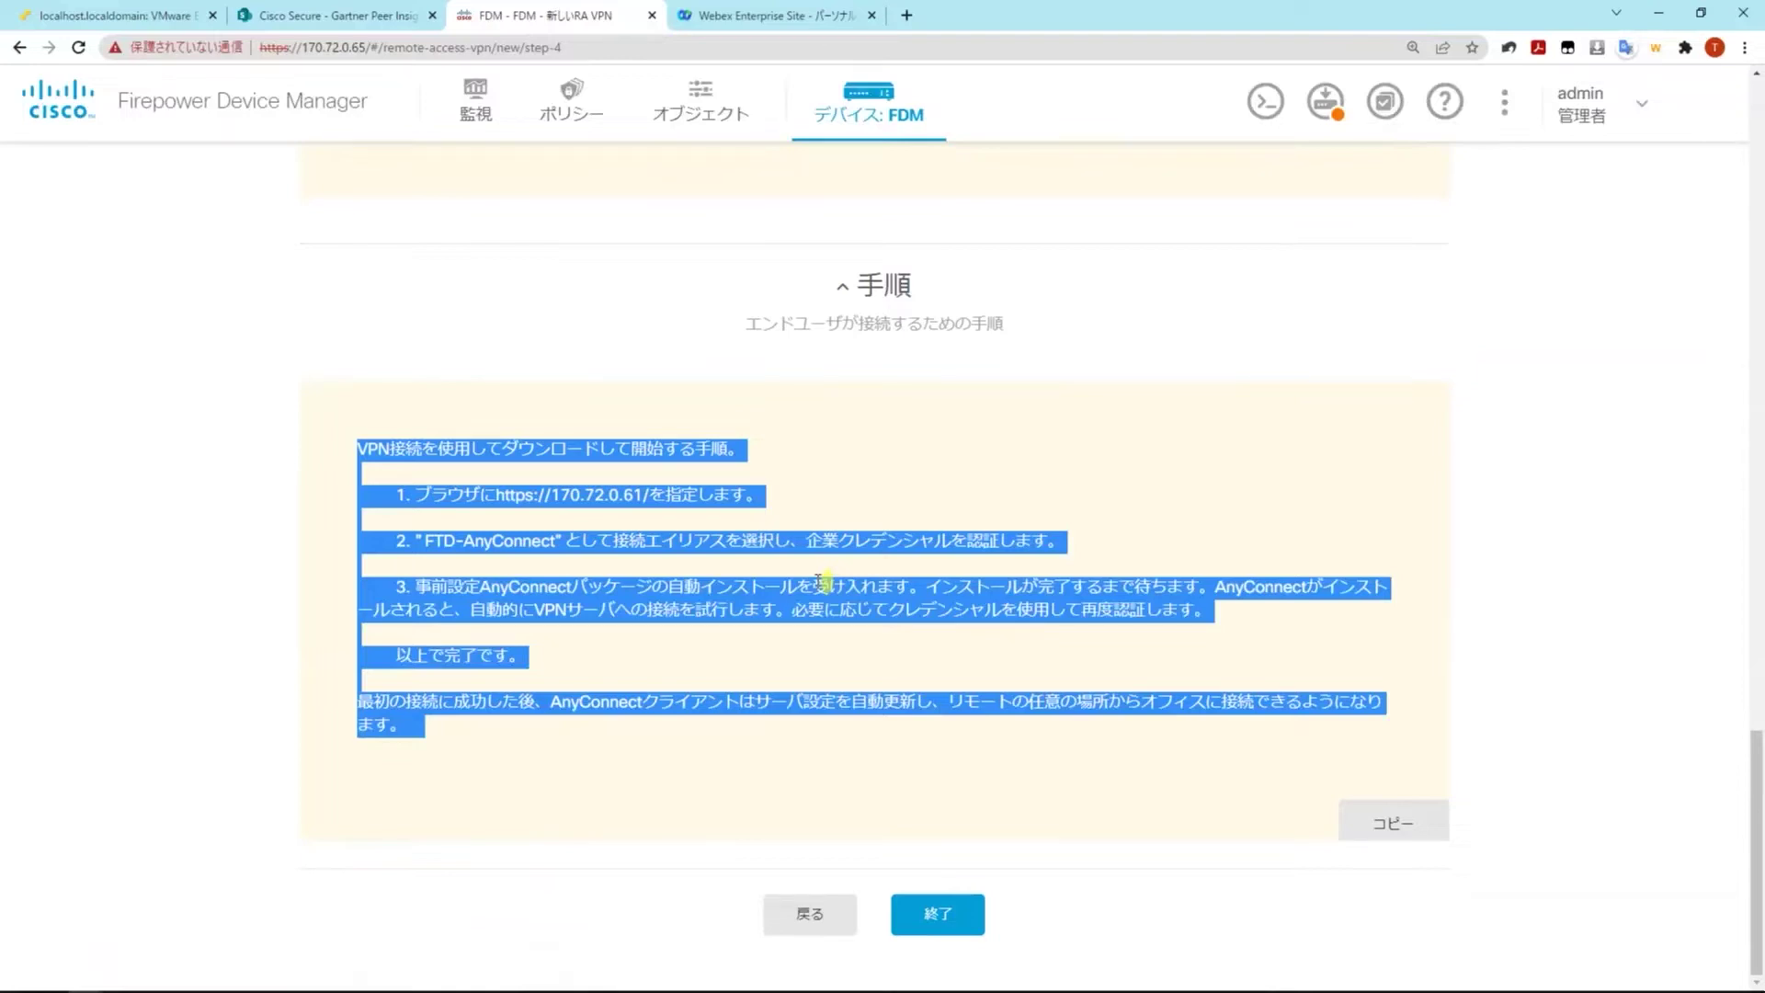
pyautogui.click(919, 773)
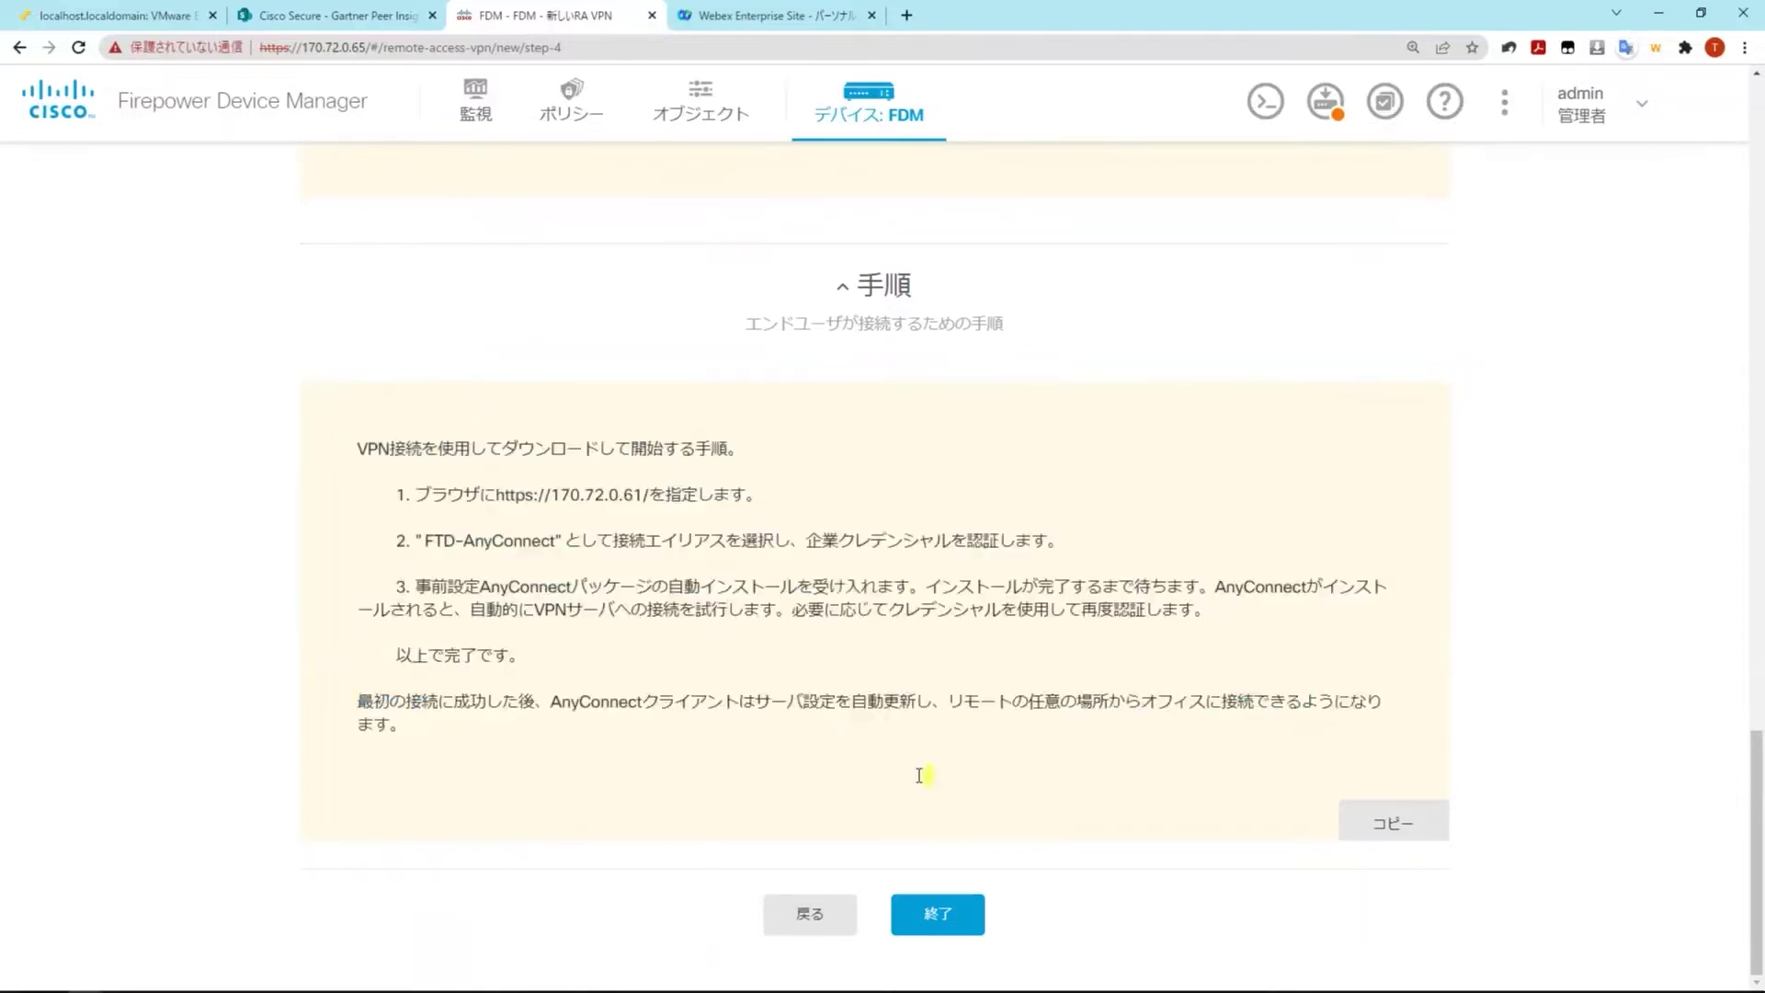
pyautogui.click(954, 914)
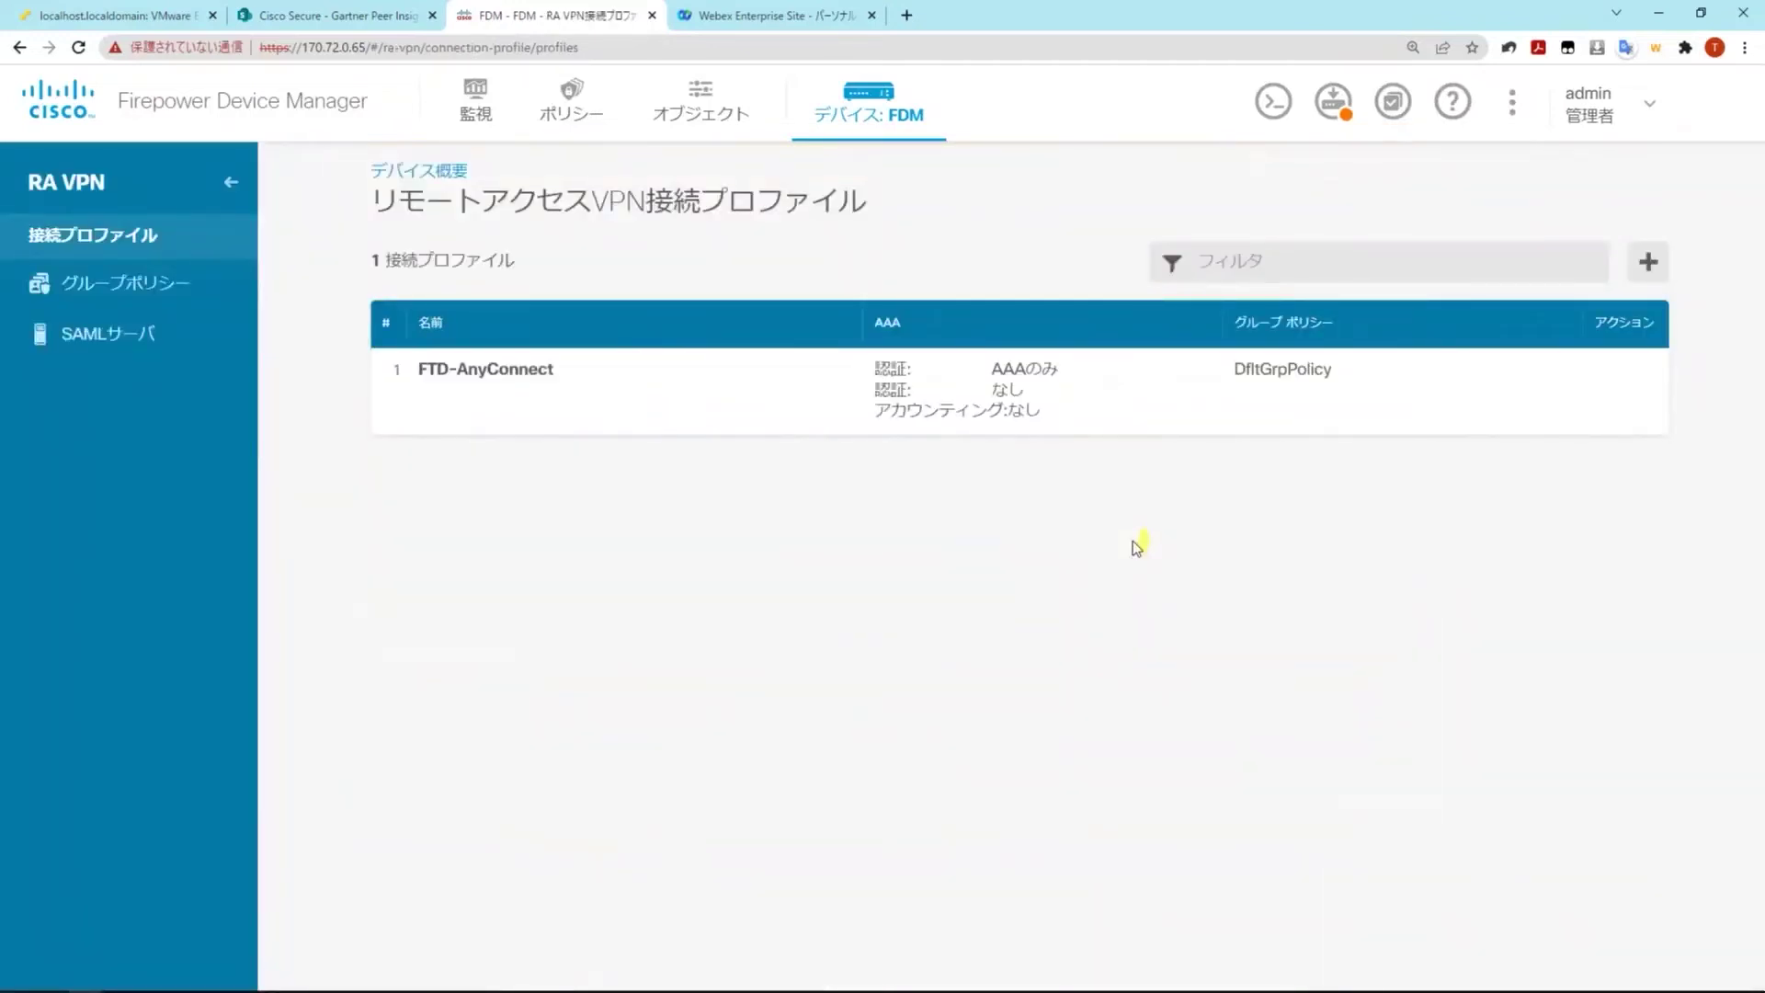
# Under Objects > Users, add a local user with a username and matching password entered twice
pyautogui.click(705, 114)
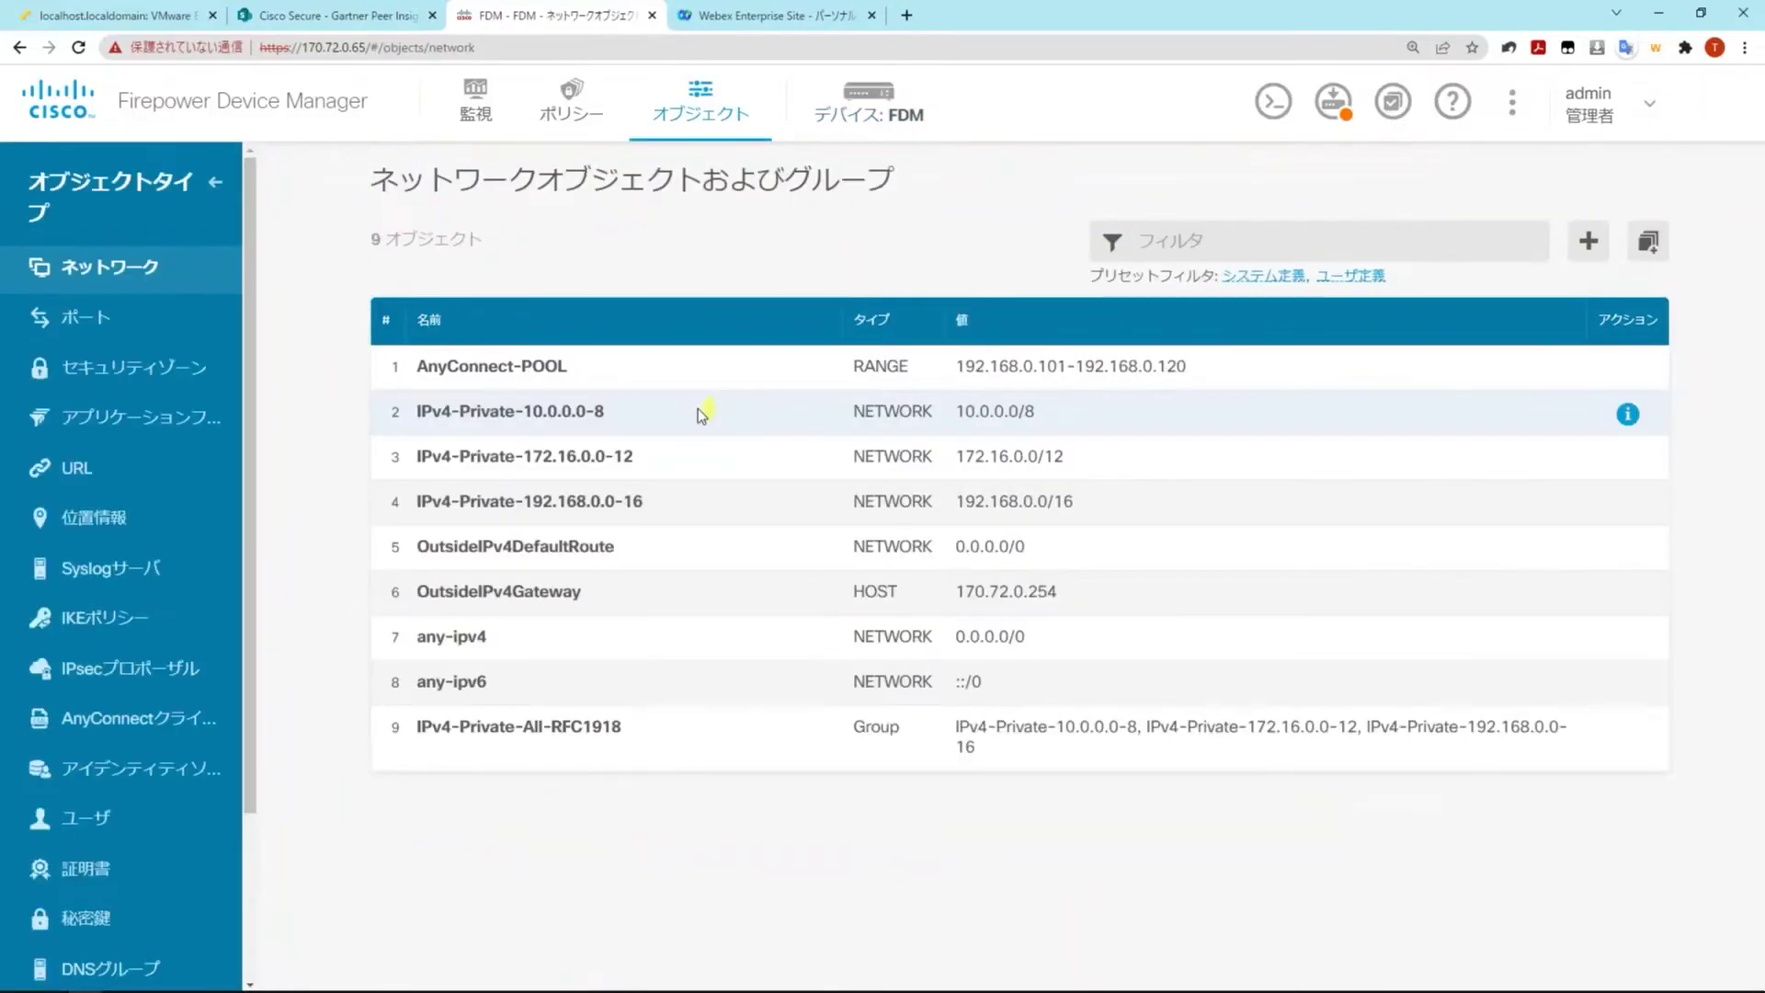
pyautogui.click(99, 818)
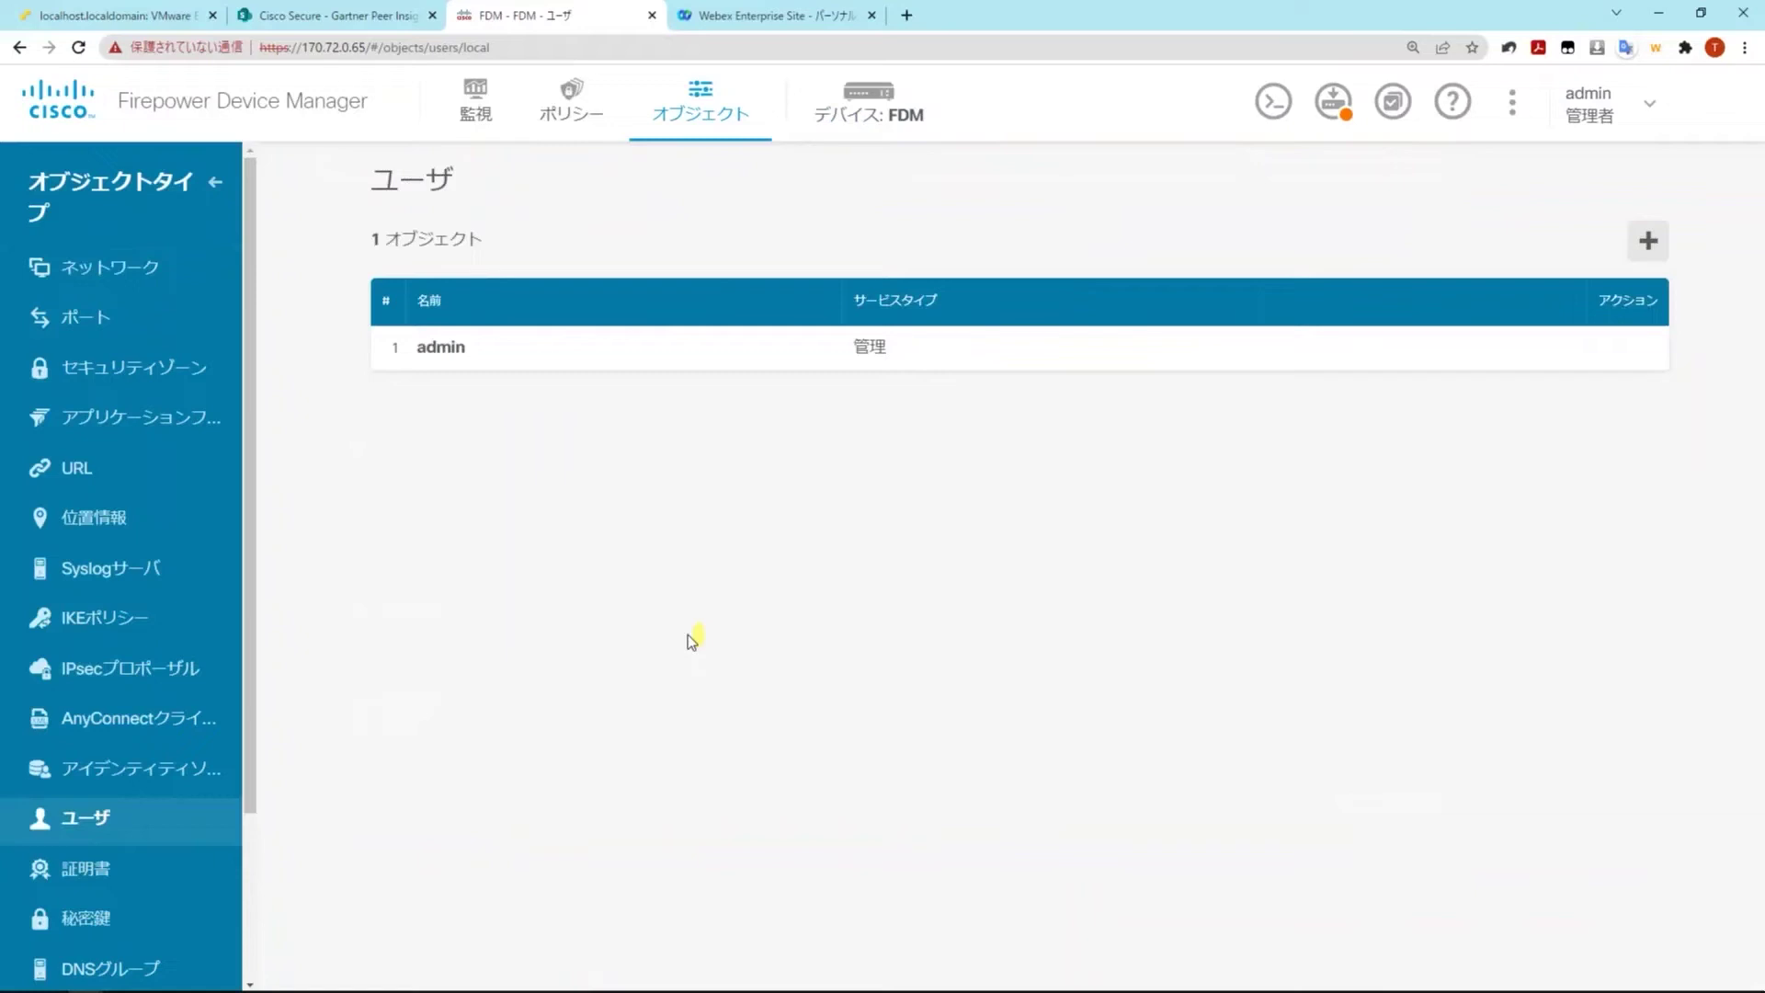
pyautogui.click(1649, 242)
pyautogui.write('nakamura')
pyautogui.press('Tab')
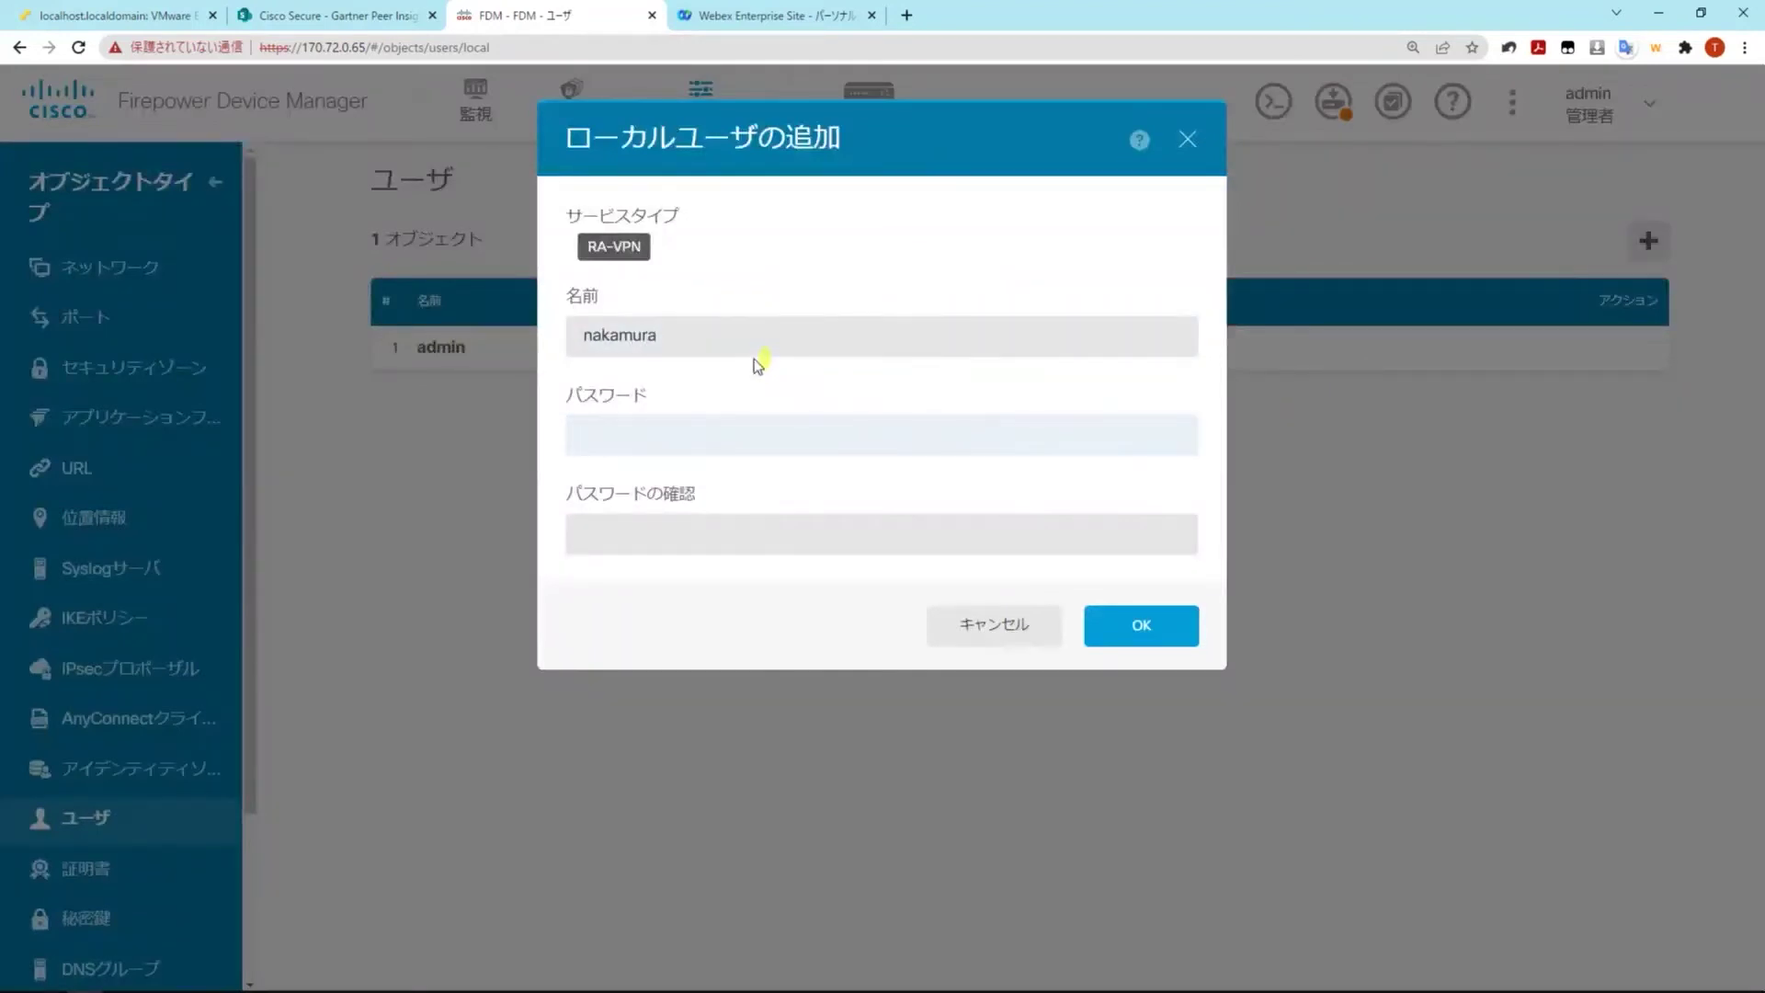
pyautogui.write('cisco1234')
pyautogui.press('Tab')
pyautogui.write('Cisco1234@')
pyautogui.click(726, 440)
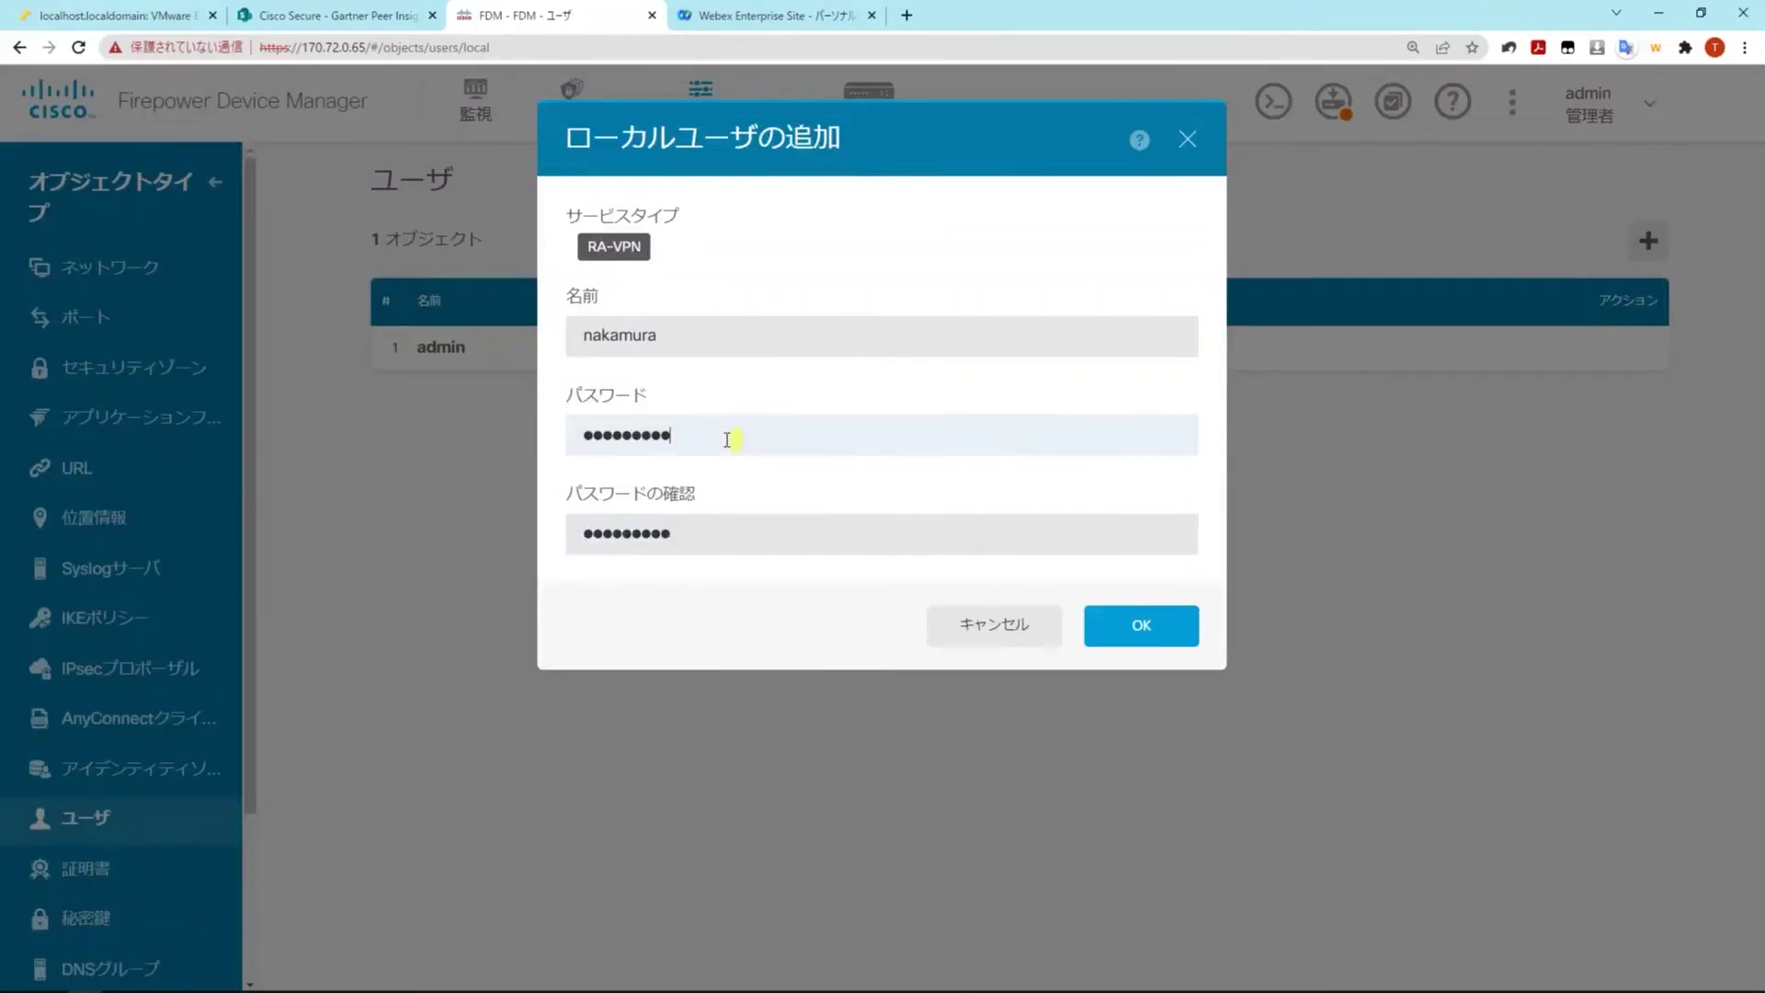
pyautogui.press('BackSpace')
pyautogui.write('@')
pyautogui.click(1133, 622)
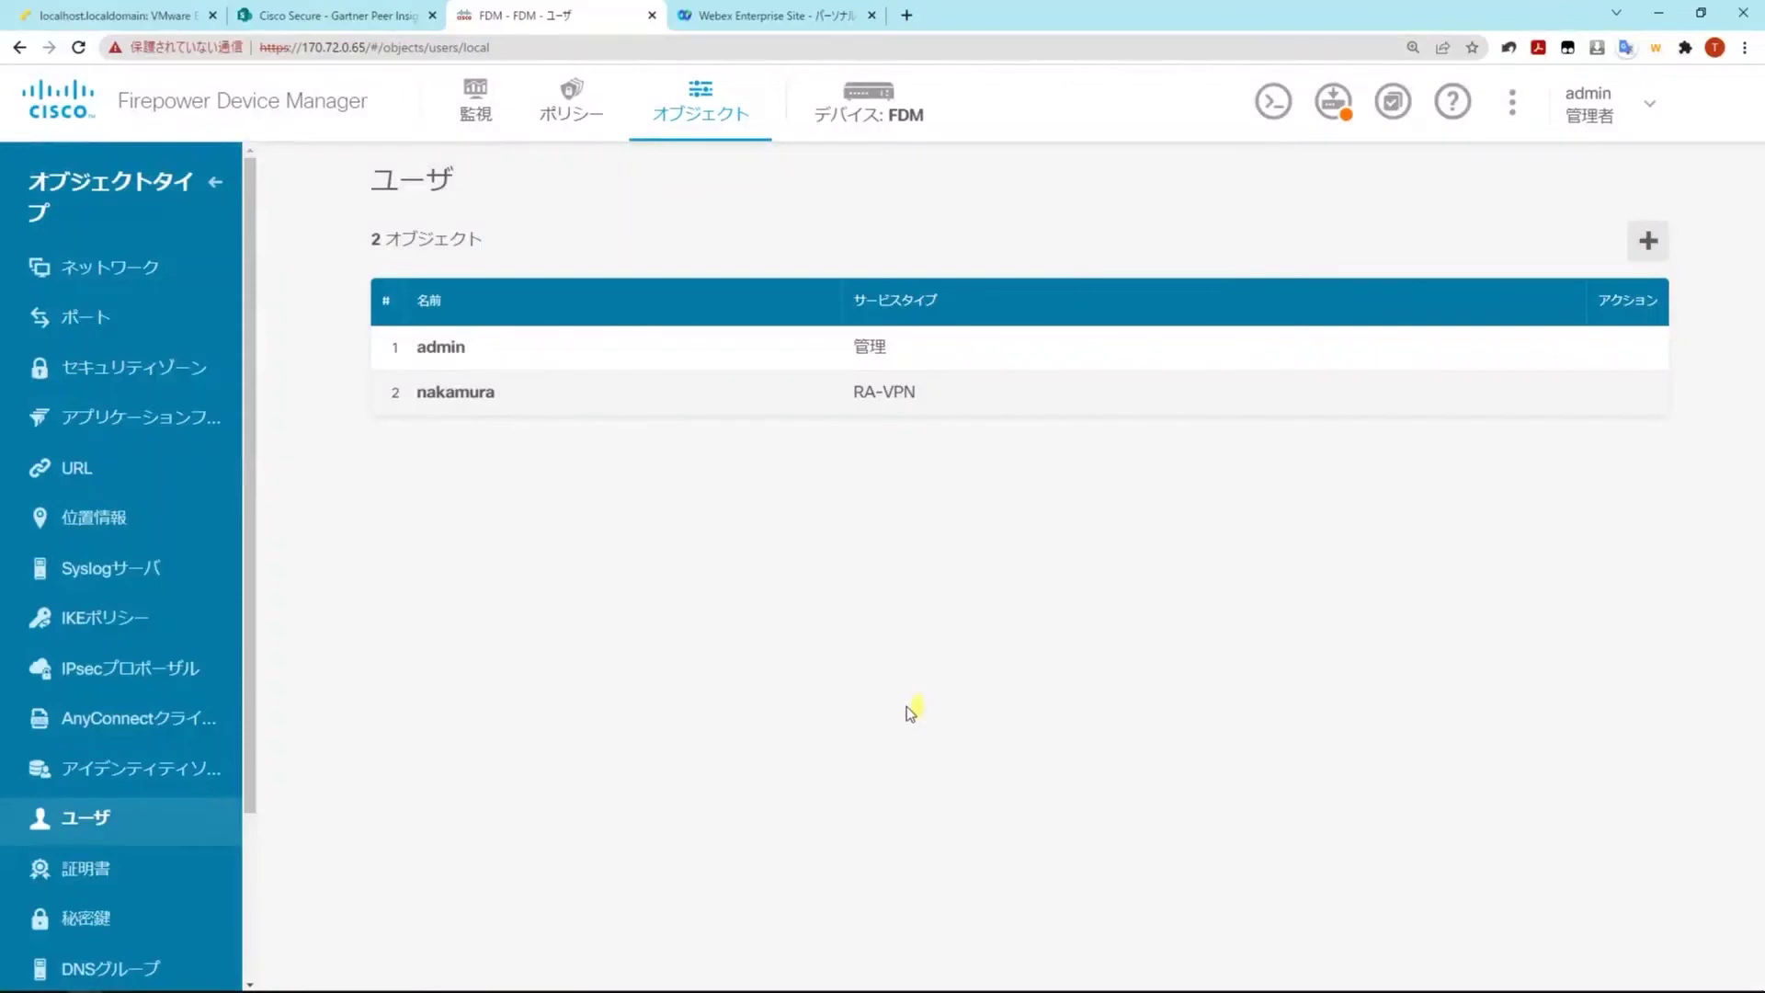
pyautogui.moveTo(1333, 101)
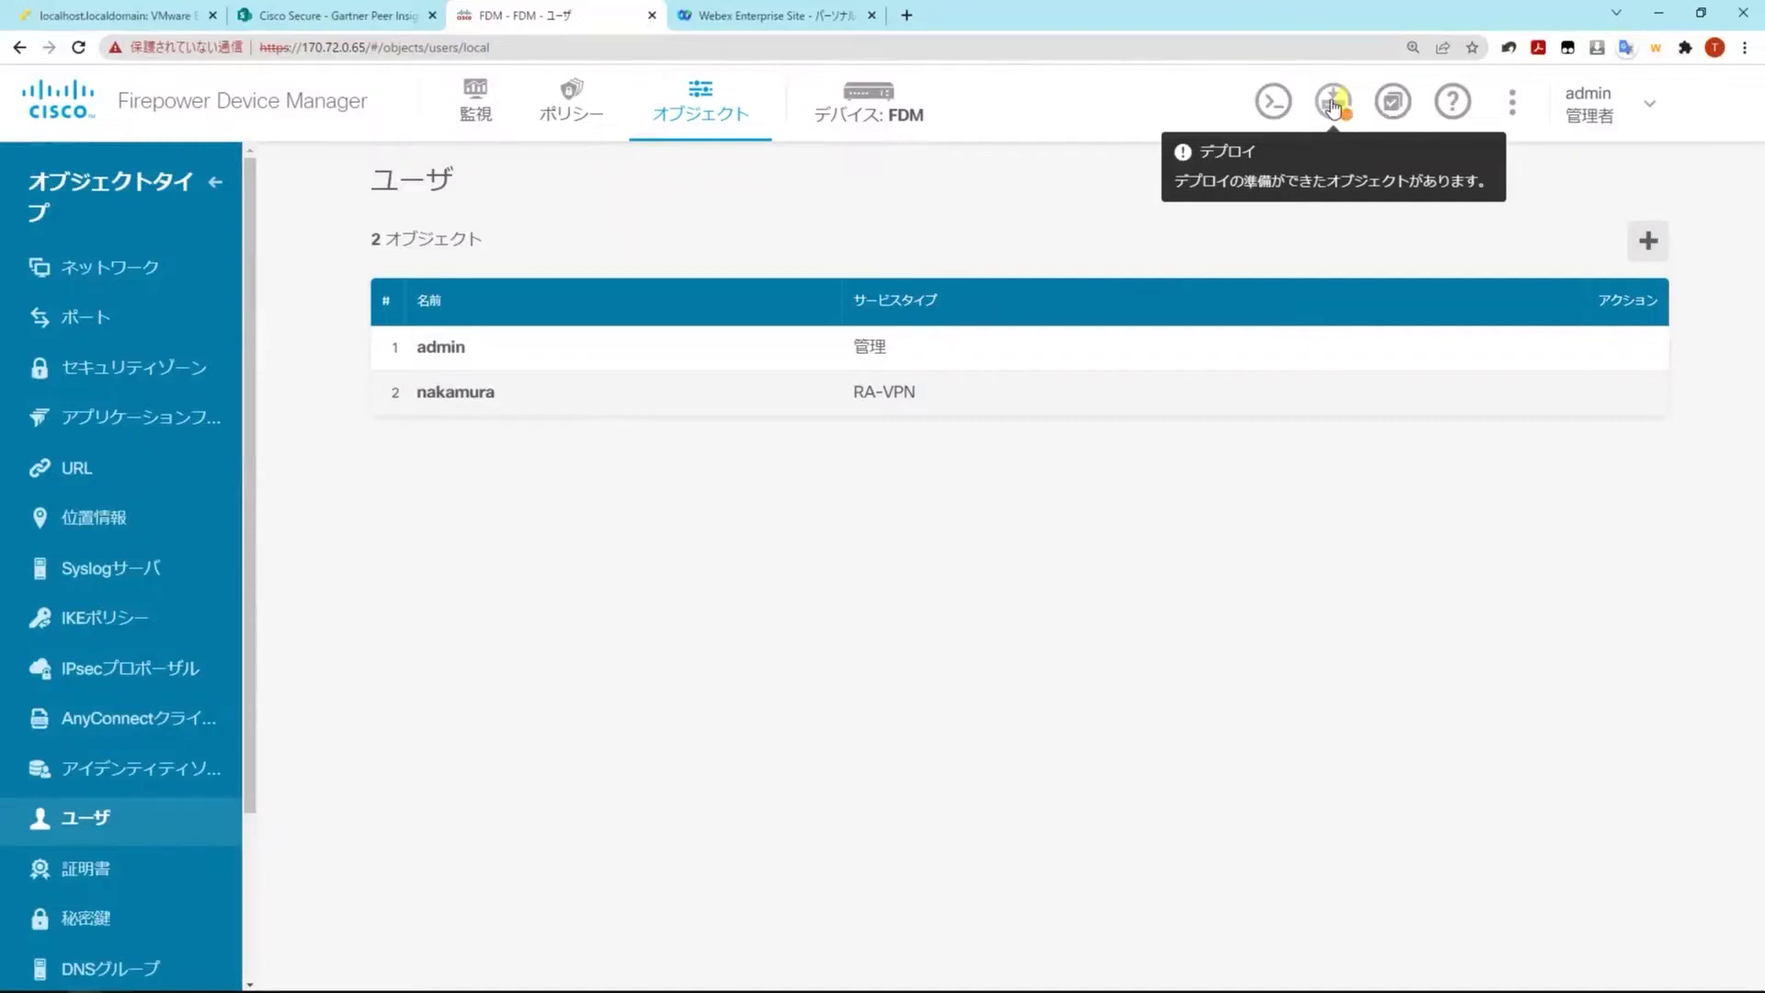
# Review the pending VPN pool, AnyConnect package and remote access VPN changes and deploy them now
pyautogui.click(1333, 103)
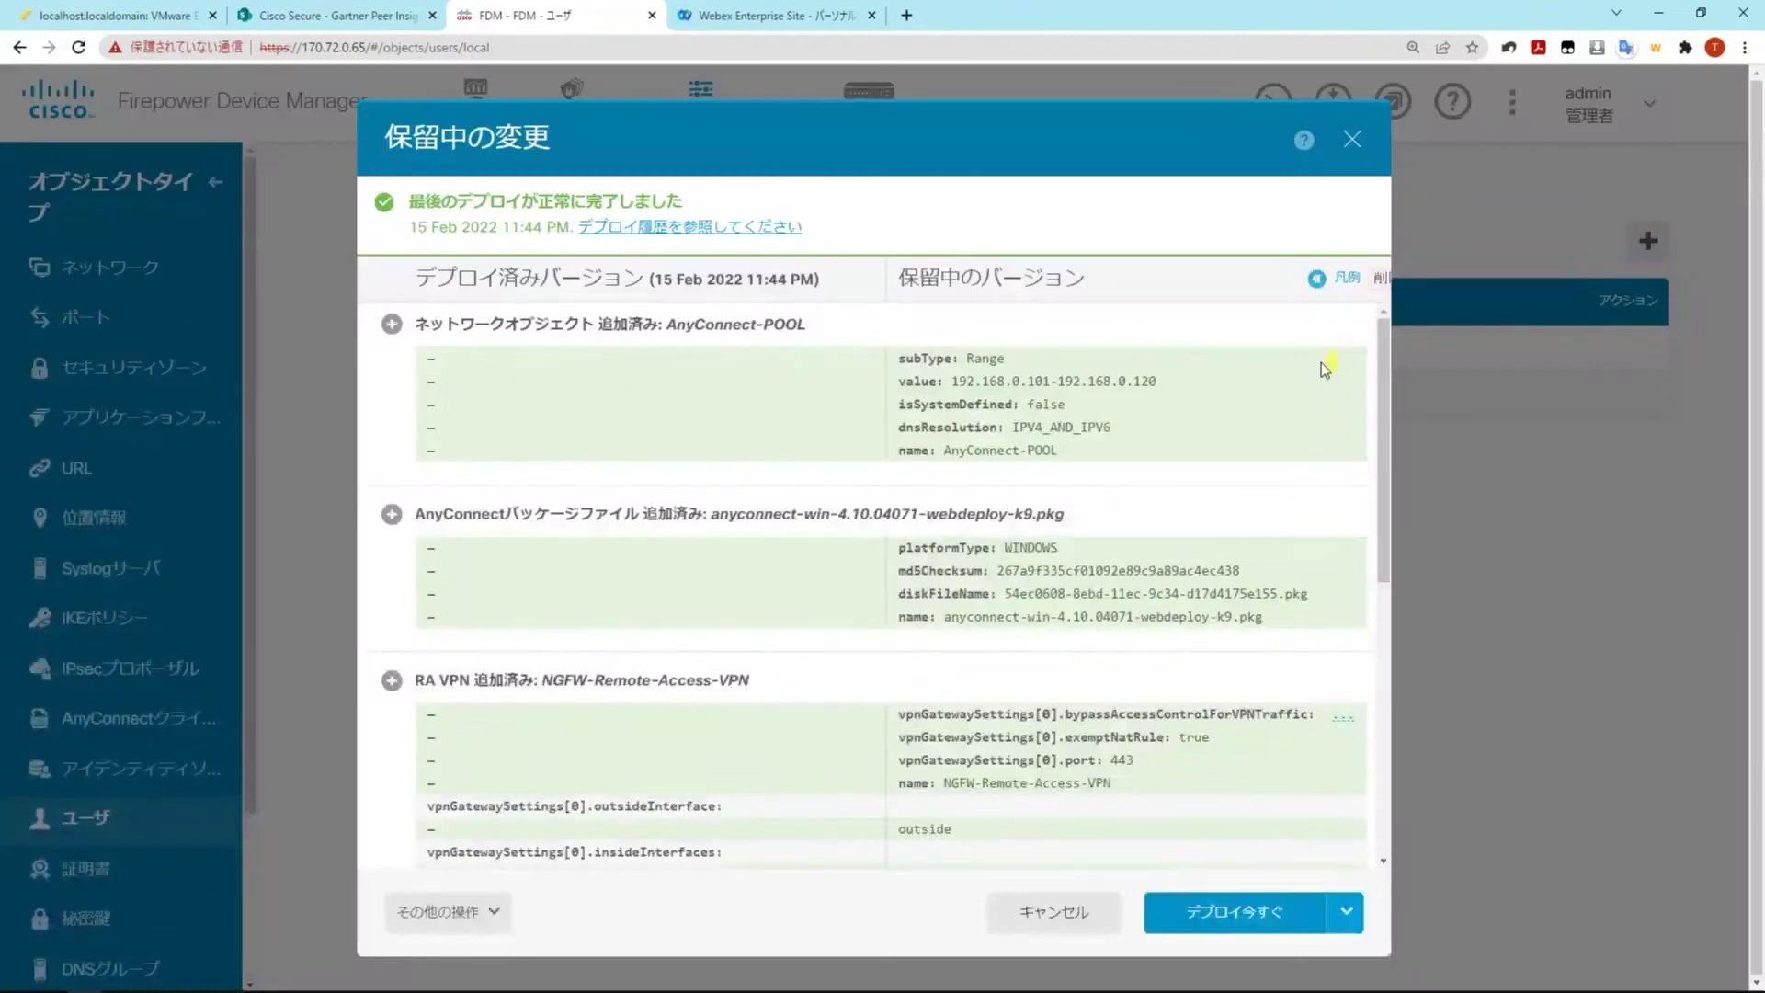
pyautogui.scroll(-2, 1322, 362)
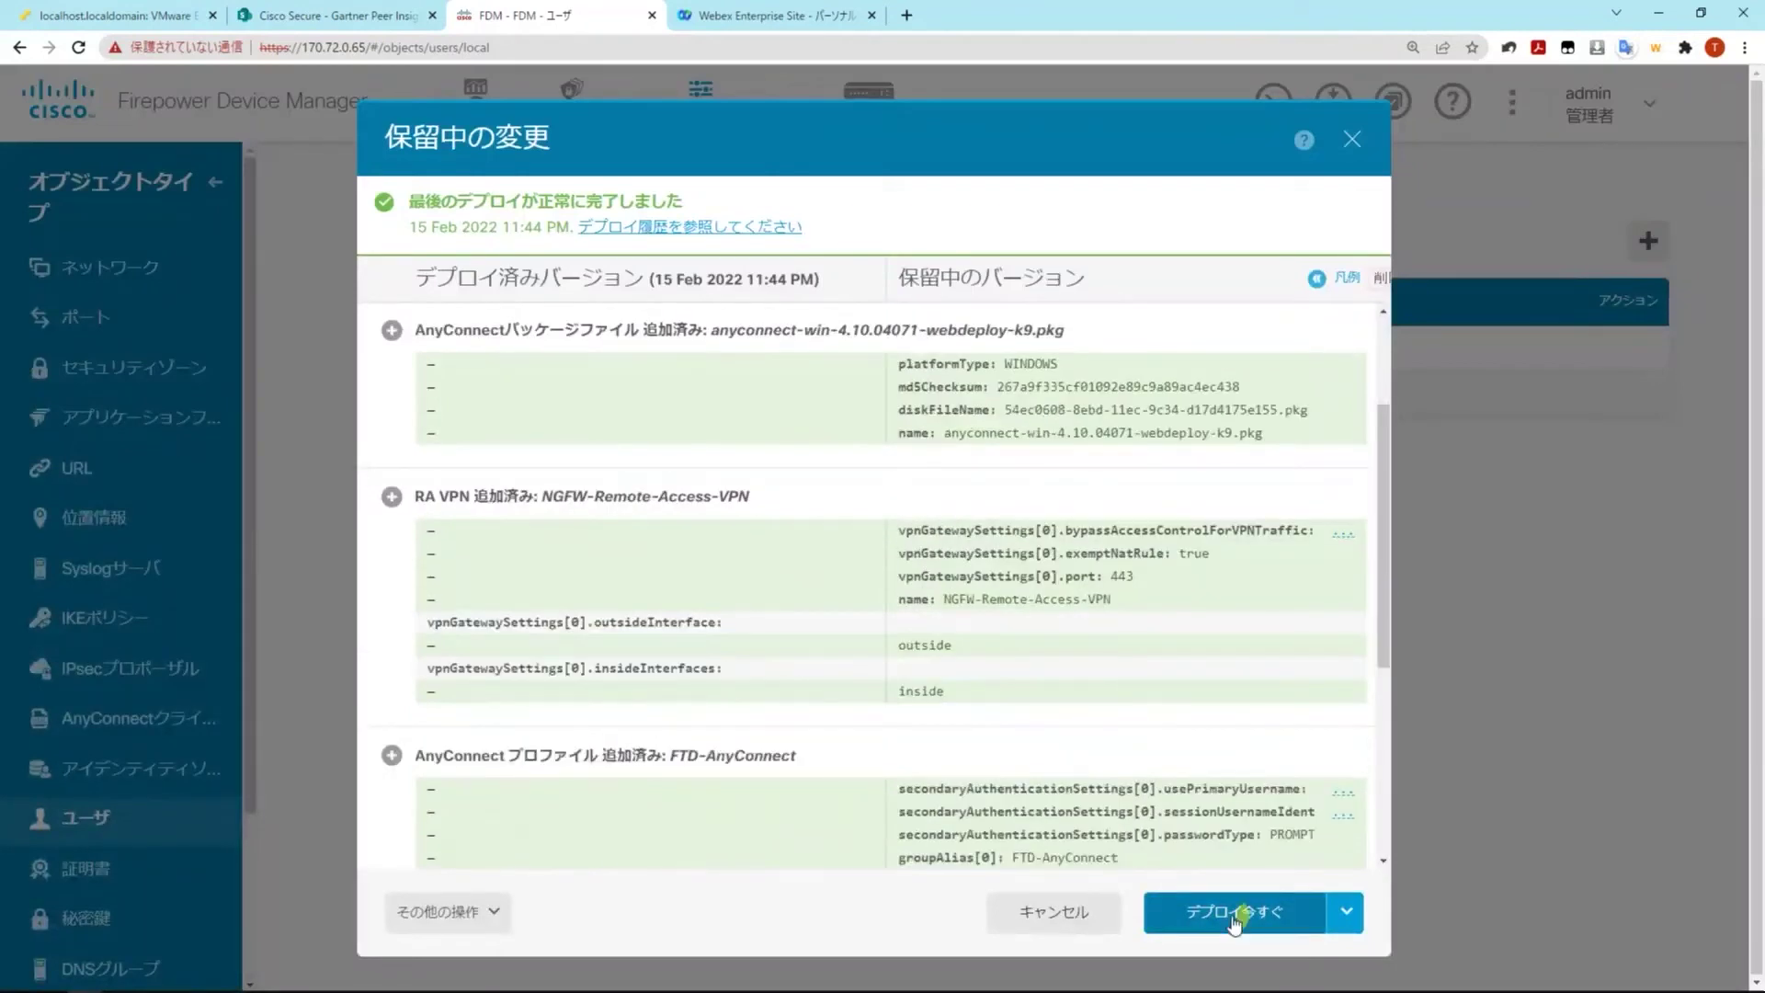
pyautogui.click(1233, 913)
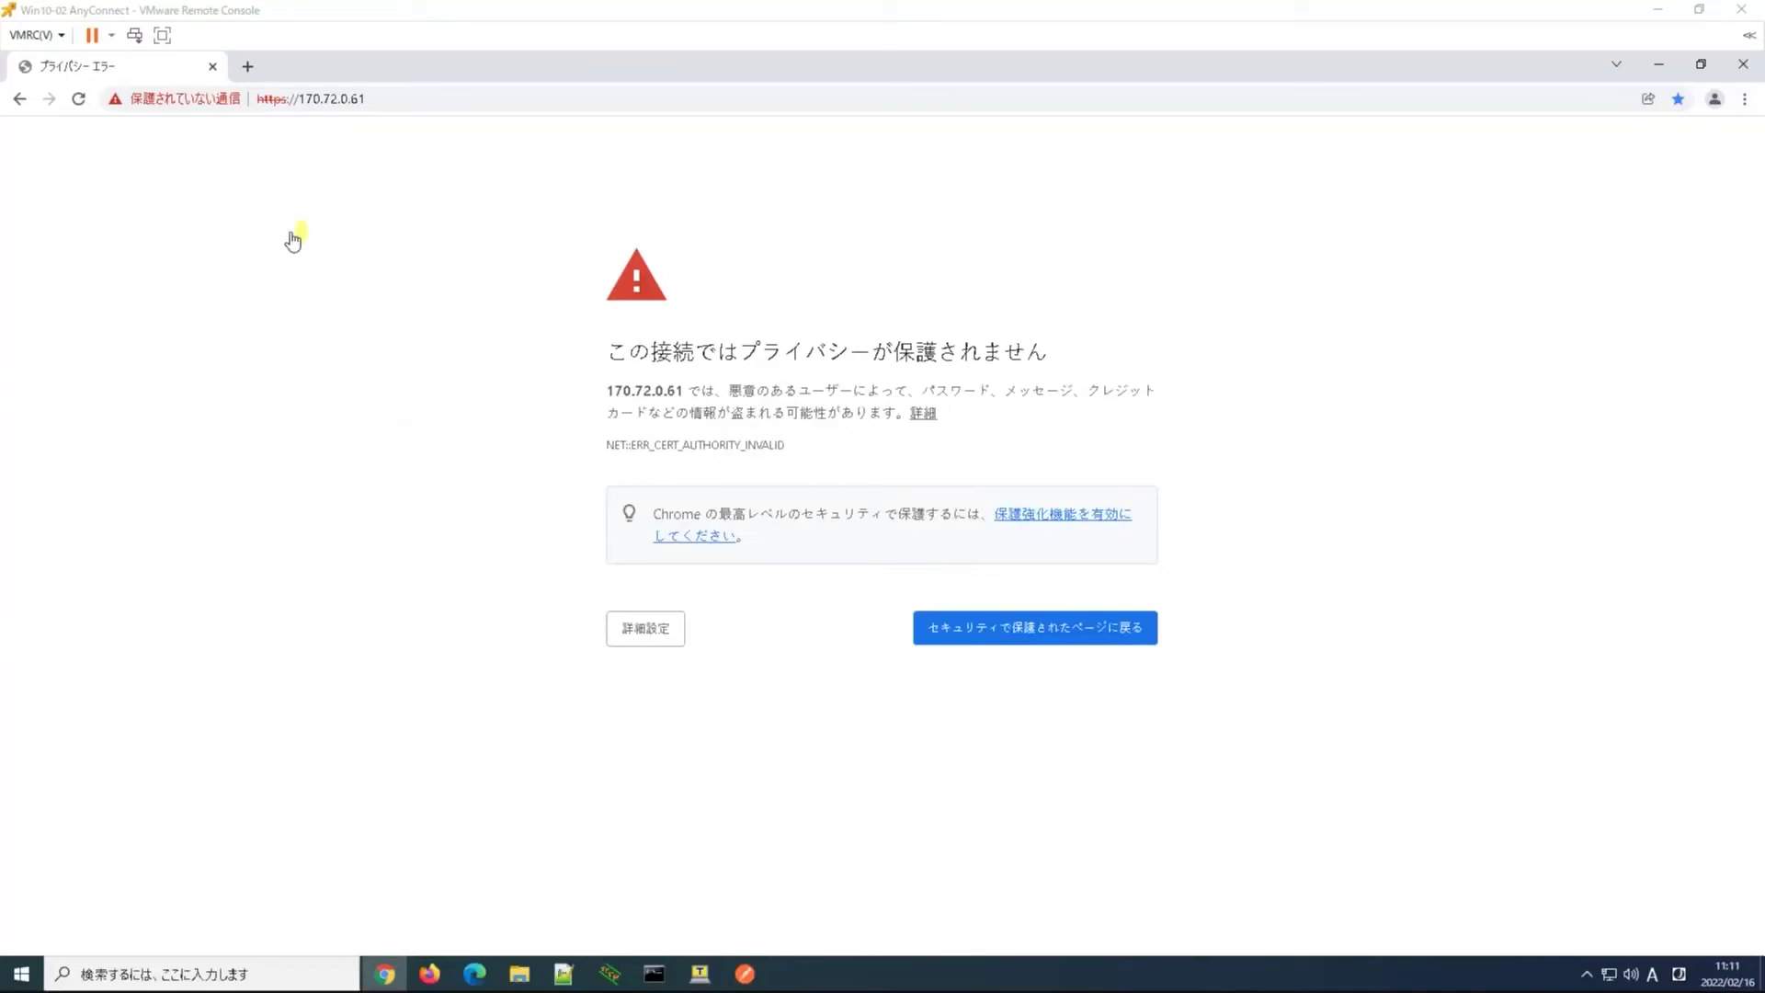
# Bypass the certificate warning for 170.72.0.61 and log on under group FTD-AnyConnect with the VPN user's username and password
pyautogui.click(654, 630)
pyautogui.click(723, 795)
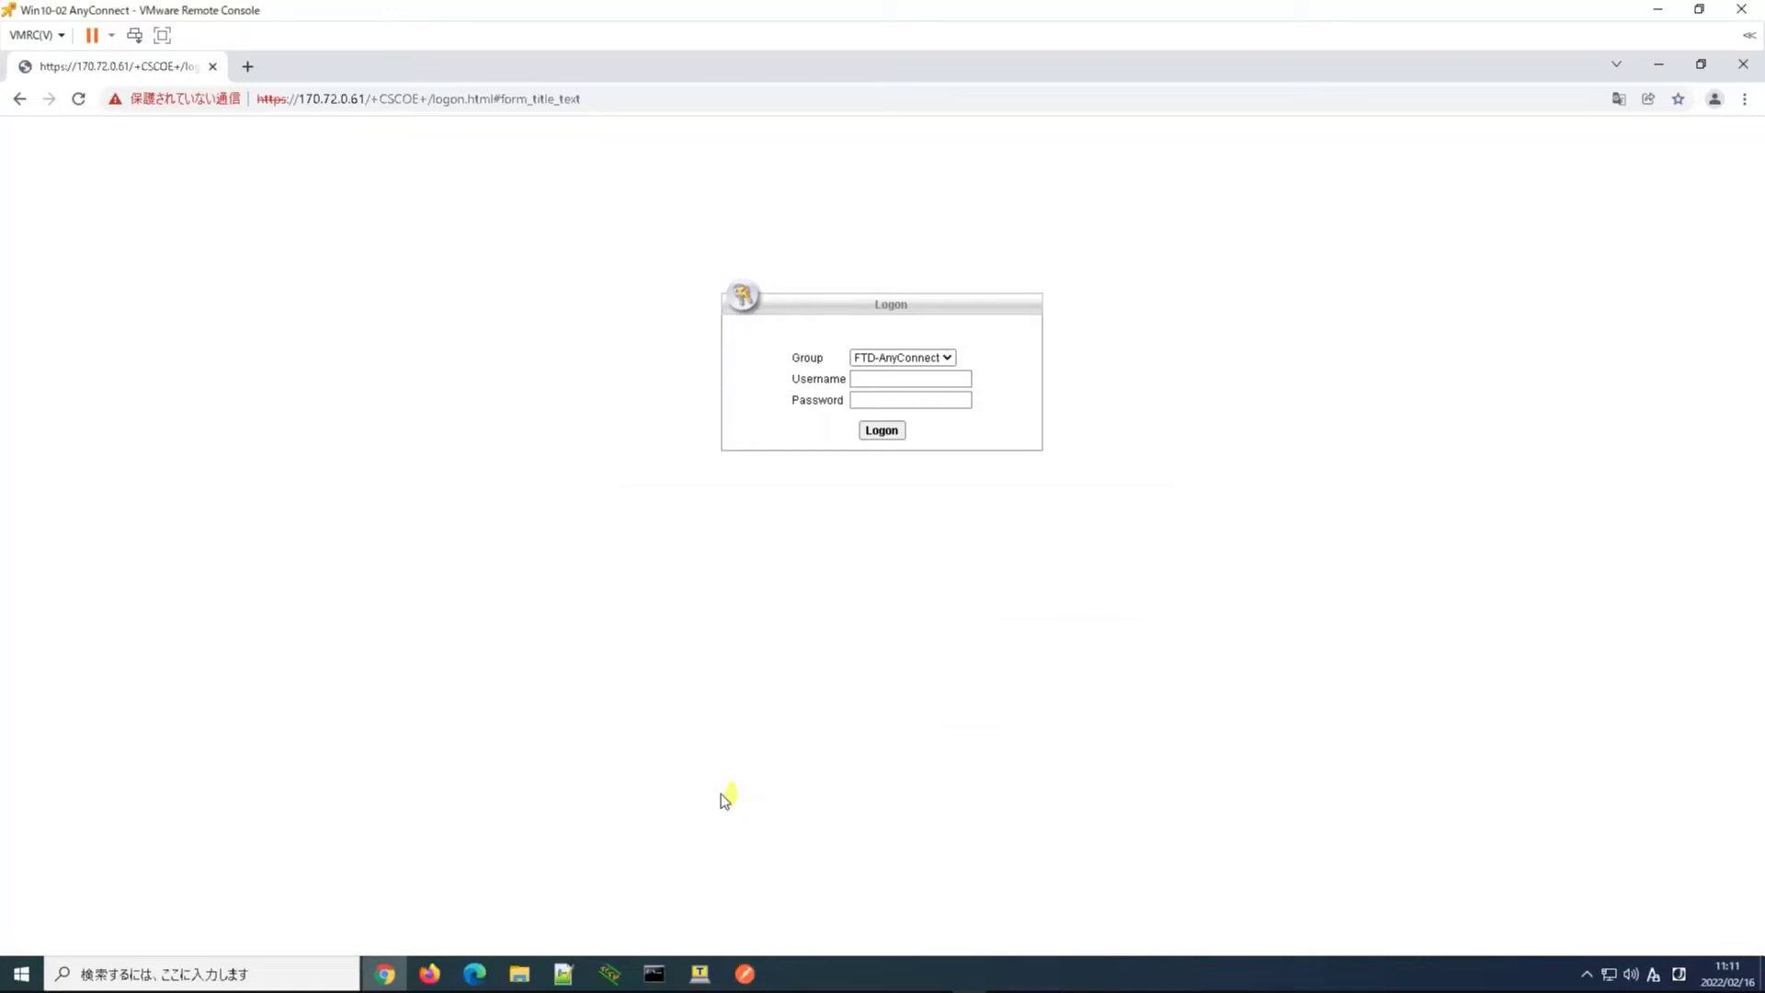
pyautogui.click(946, 361)
pyautogui.click(934, 374)
pyautogui.click(931, 380)
pyautogui.write('nakamura')
pyautogui.press('Tab')
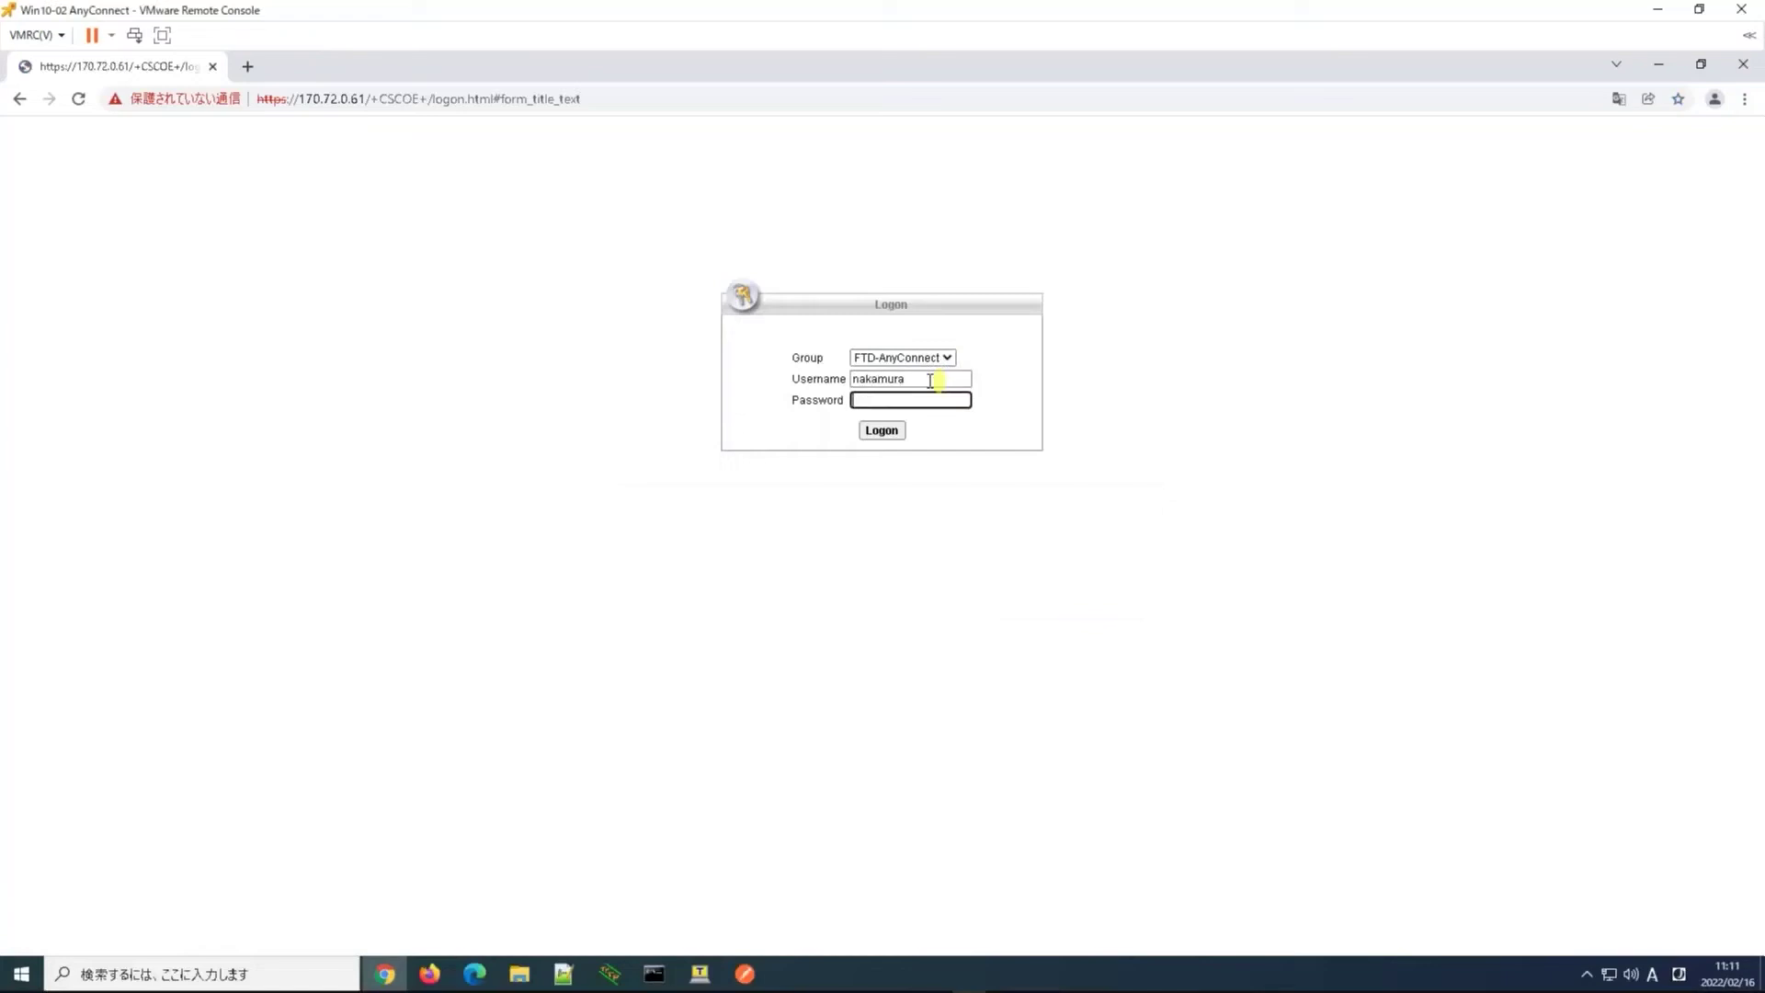
pyautogui.write('*******')
pyautogui.press('Return')
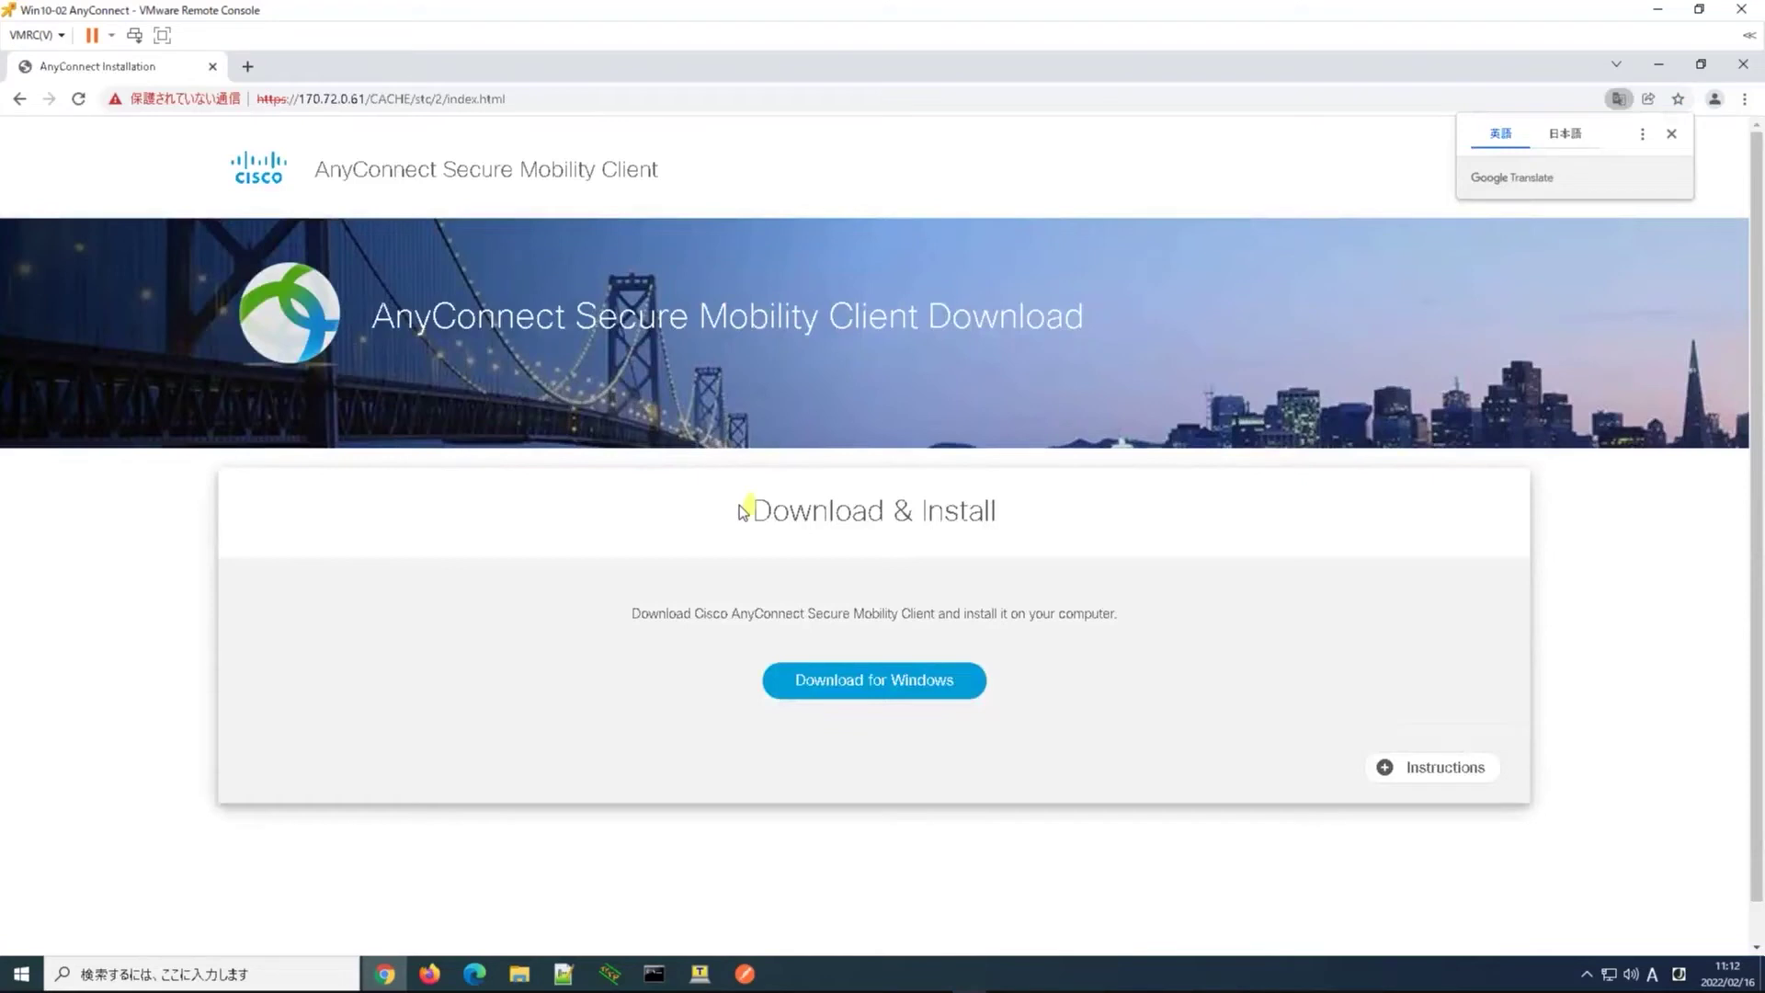
# Download the Windows AnyConnect client, install it after accepting the licence agreement, and finish the setup wizard
pyautogui.click(846, 699)
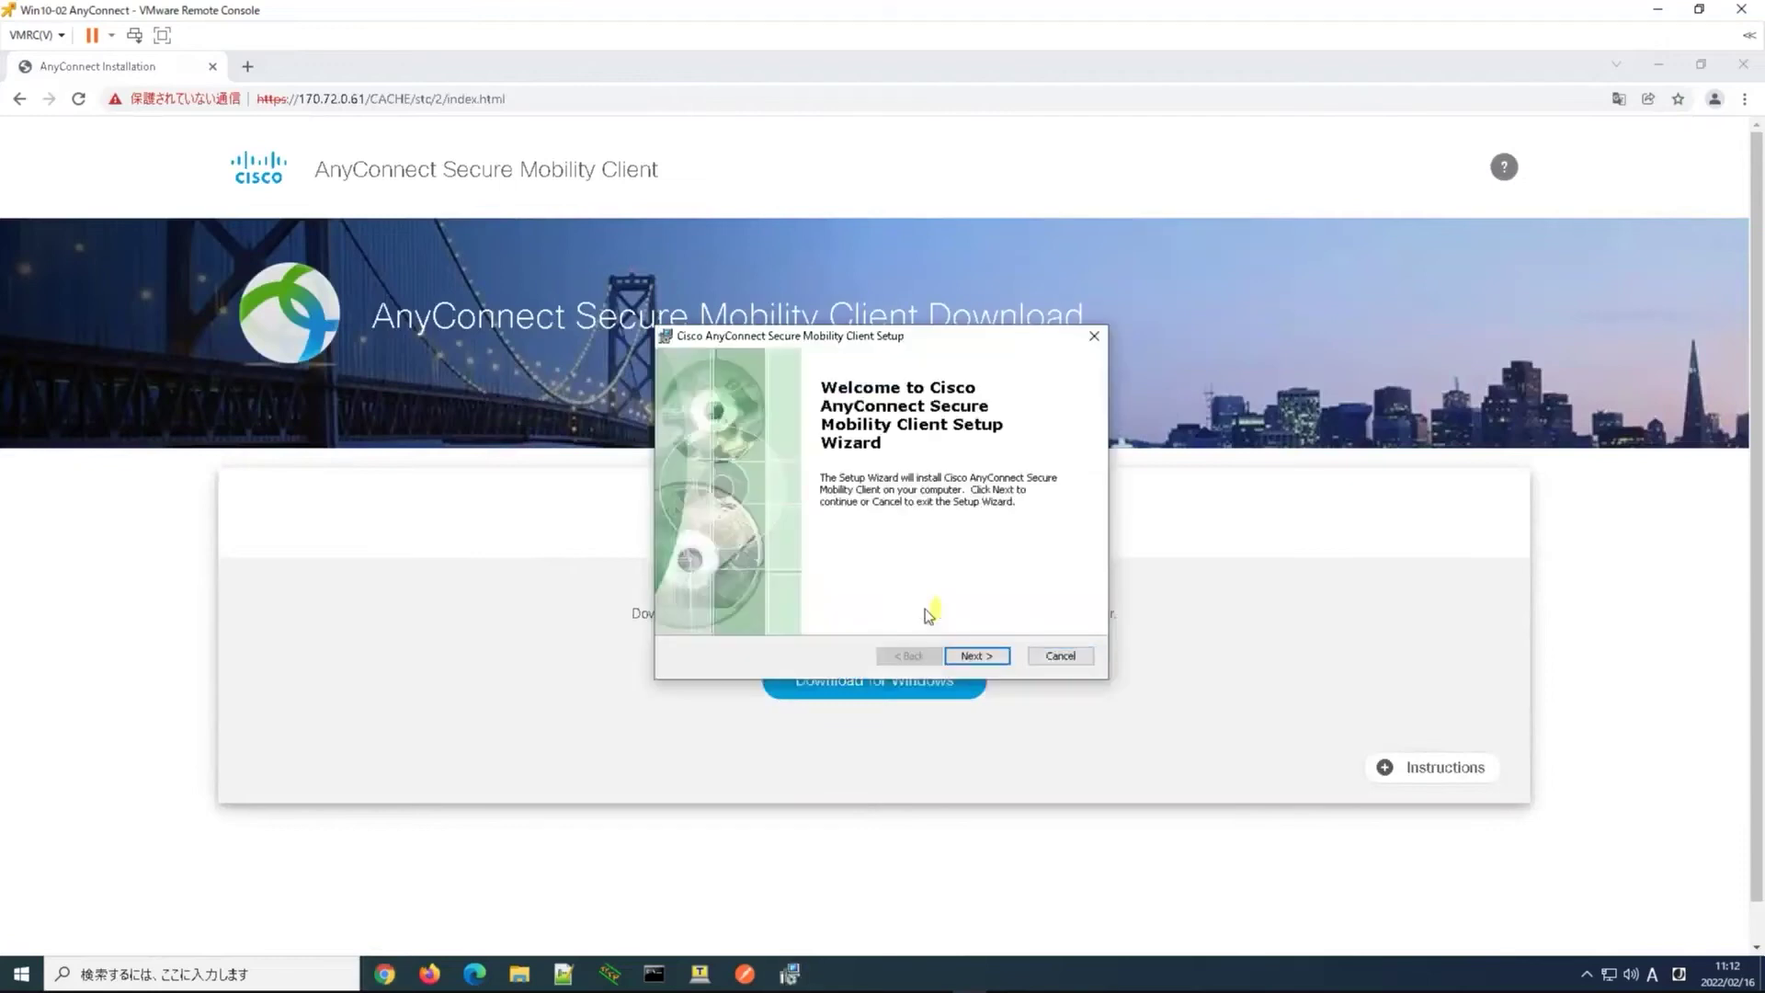
pyautogui.click(976, 655)
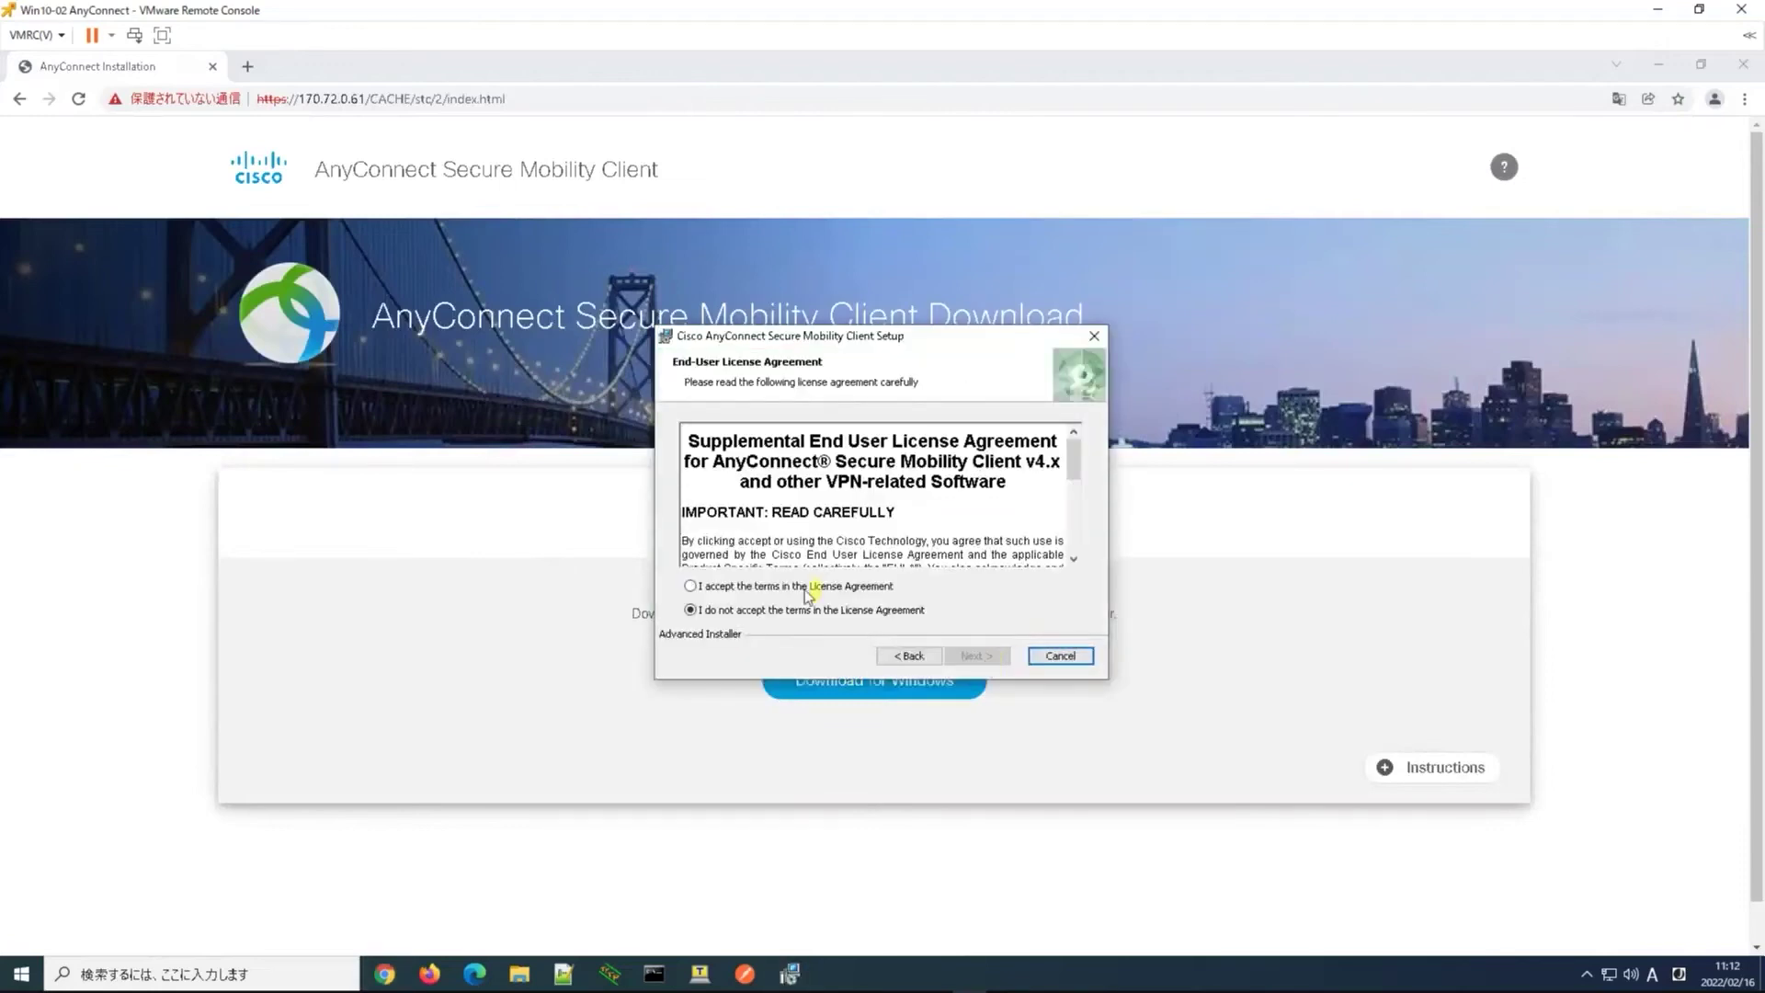
pyautogui.click(807, 587)
pyautogui.click(982, 655)
pyautogui.click(984, 655)
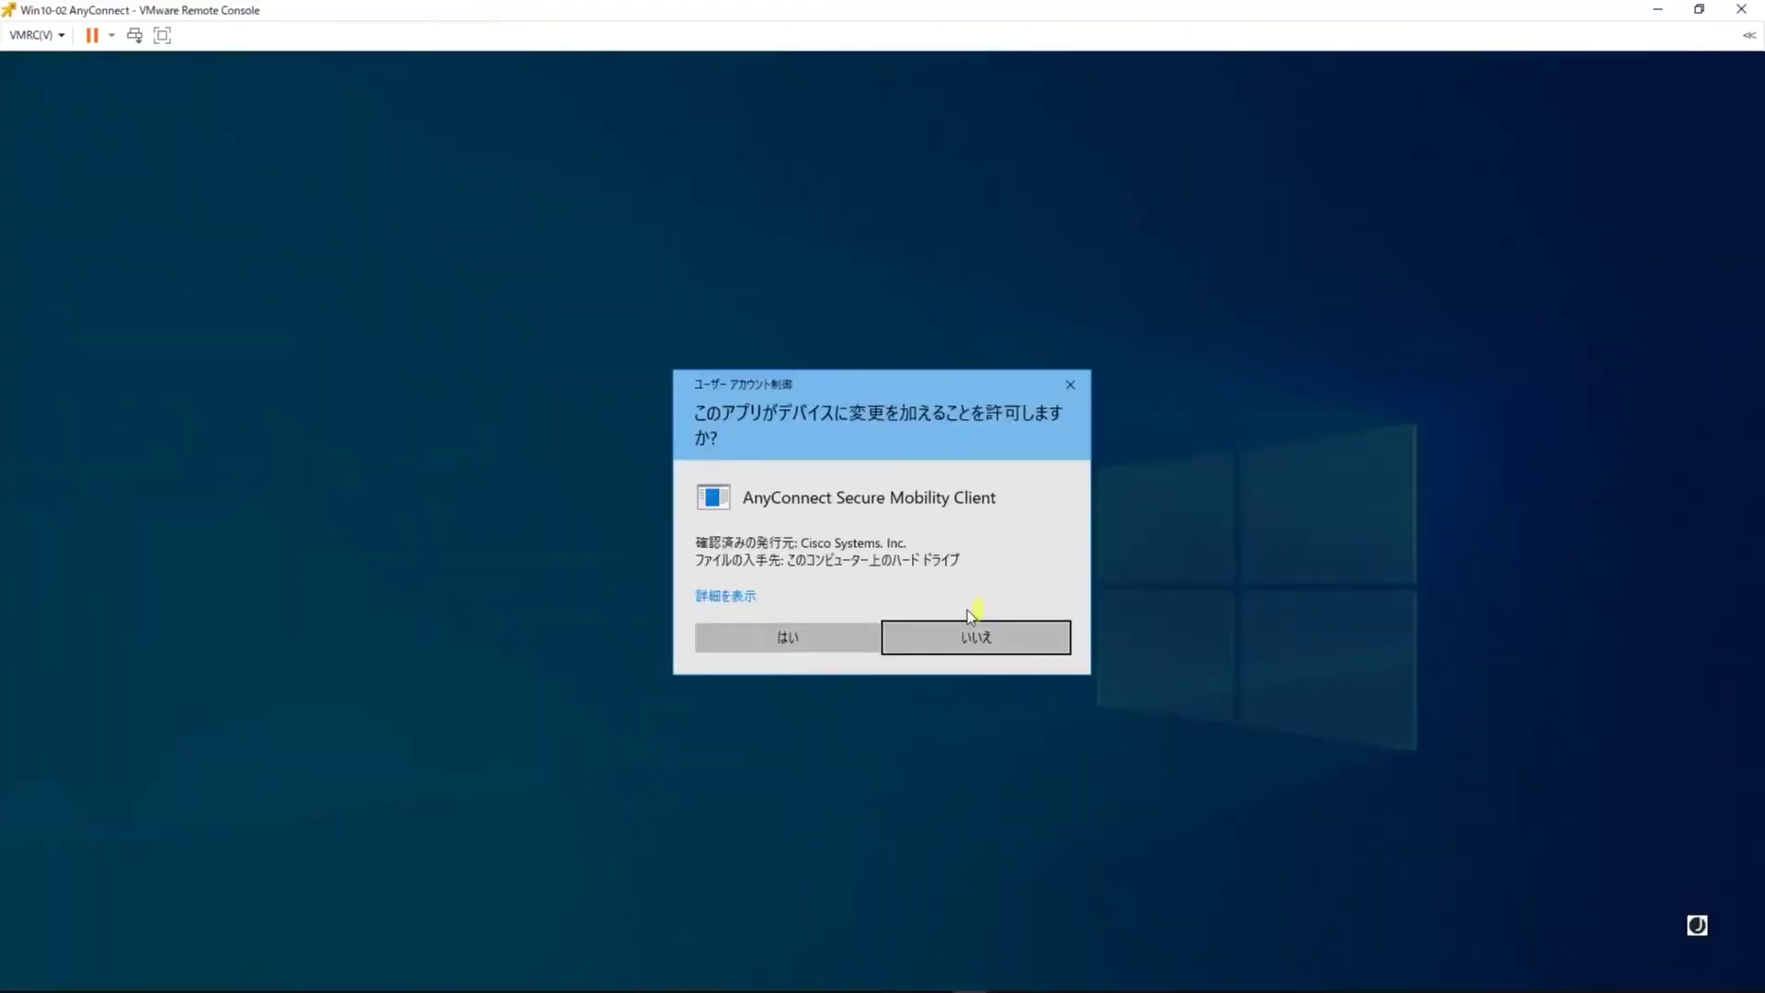
pyautogui.click(787, 637)
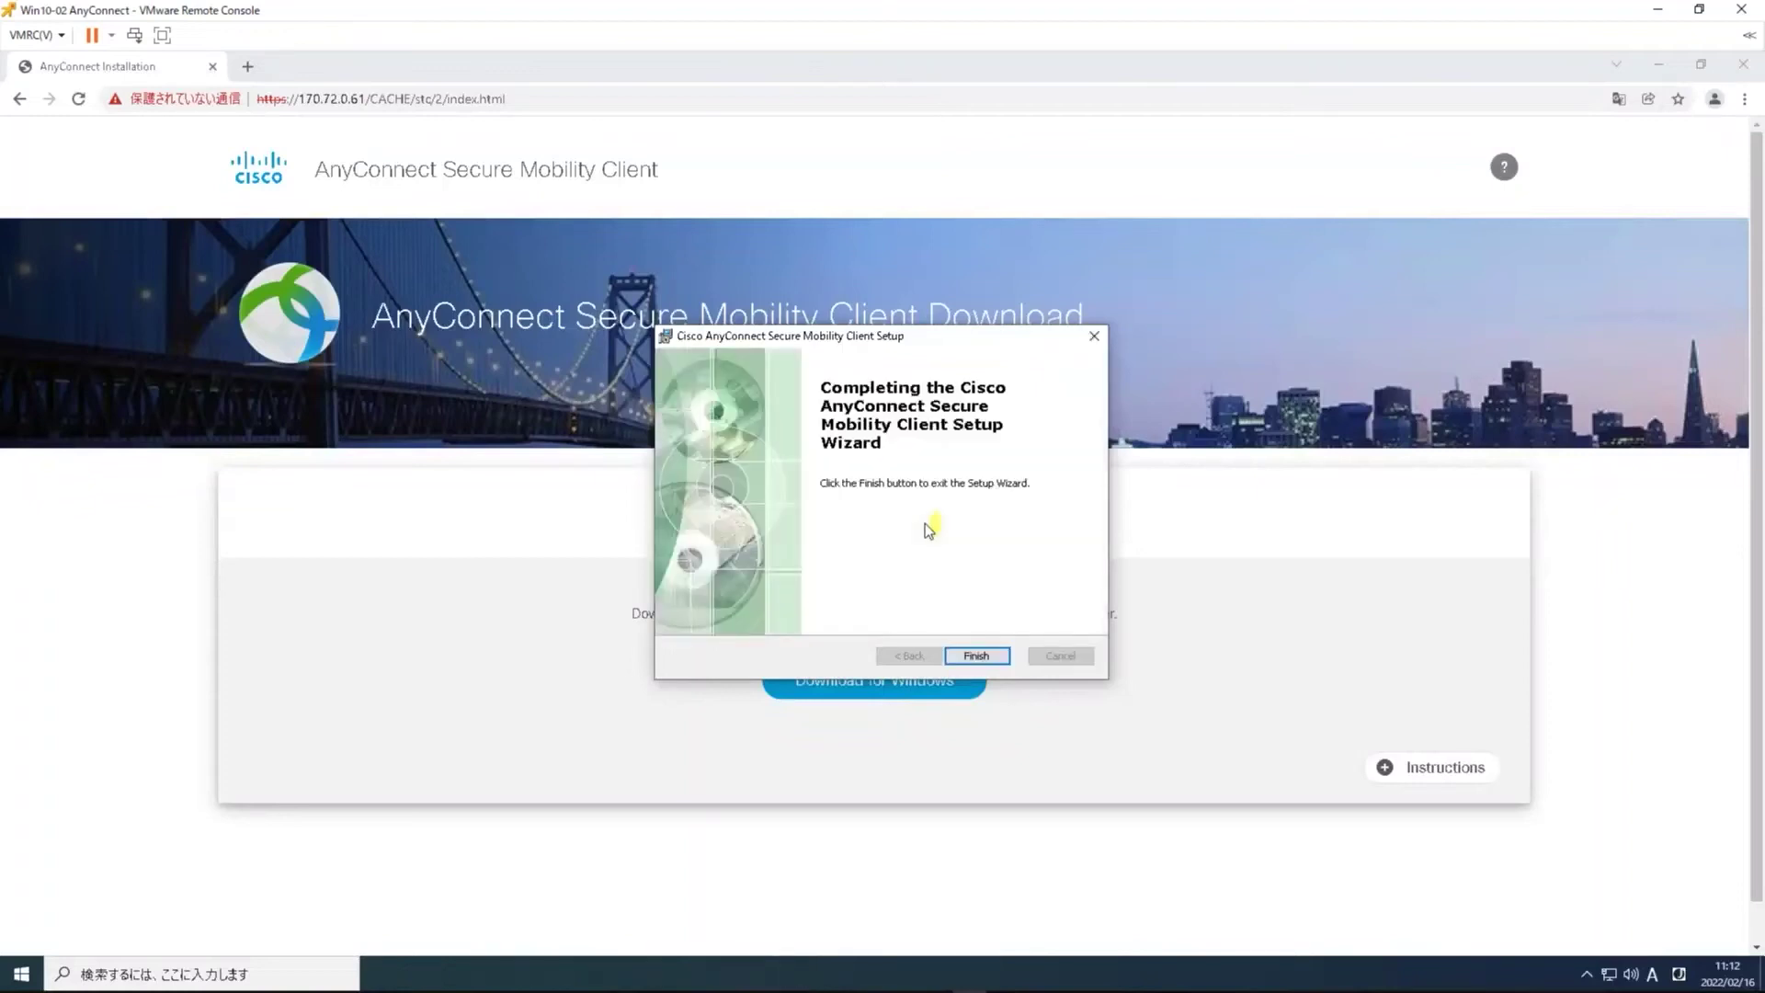
pyautogui.click(975, 656)
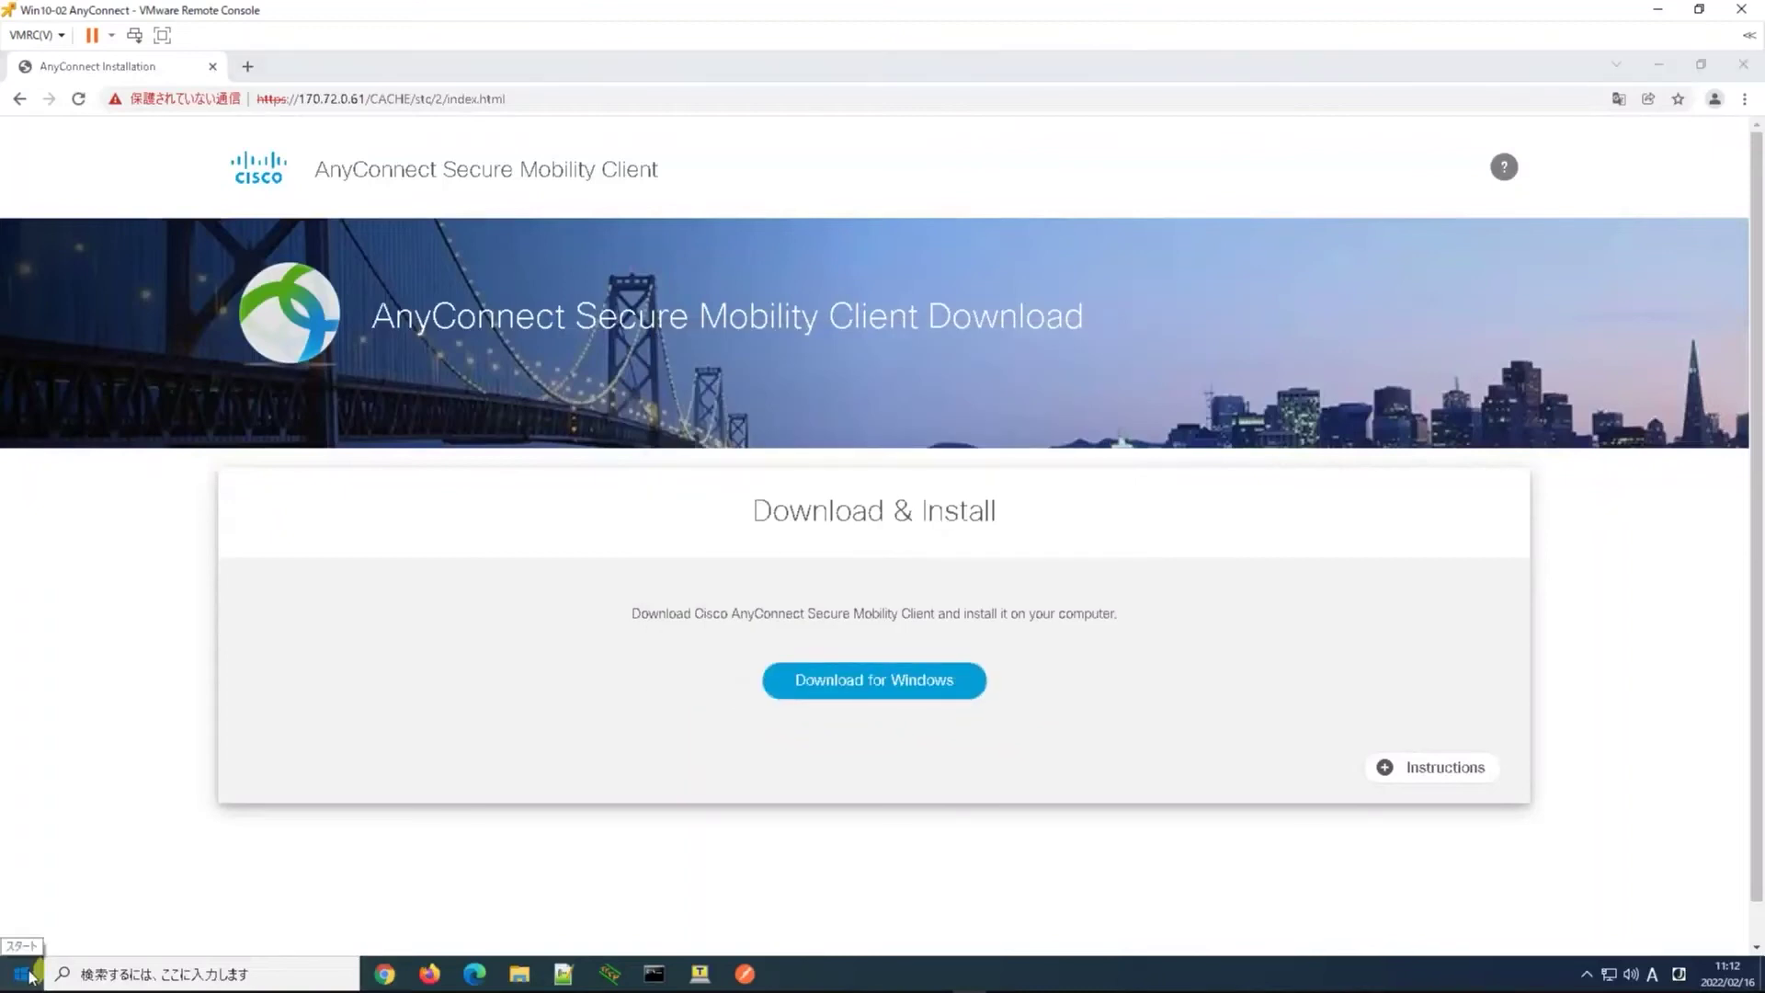
# Launch Cisco AnyConnect from the Start menu and connect to server 170.72.0.61
pyautogui.click(30, 977)
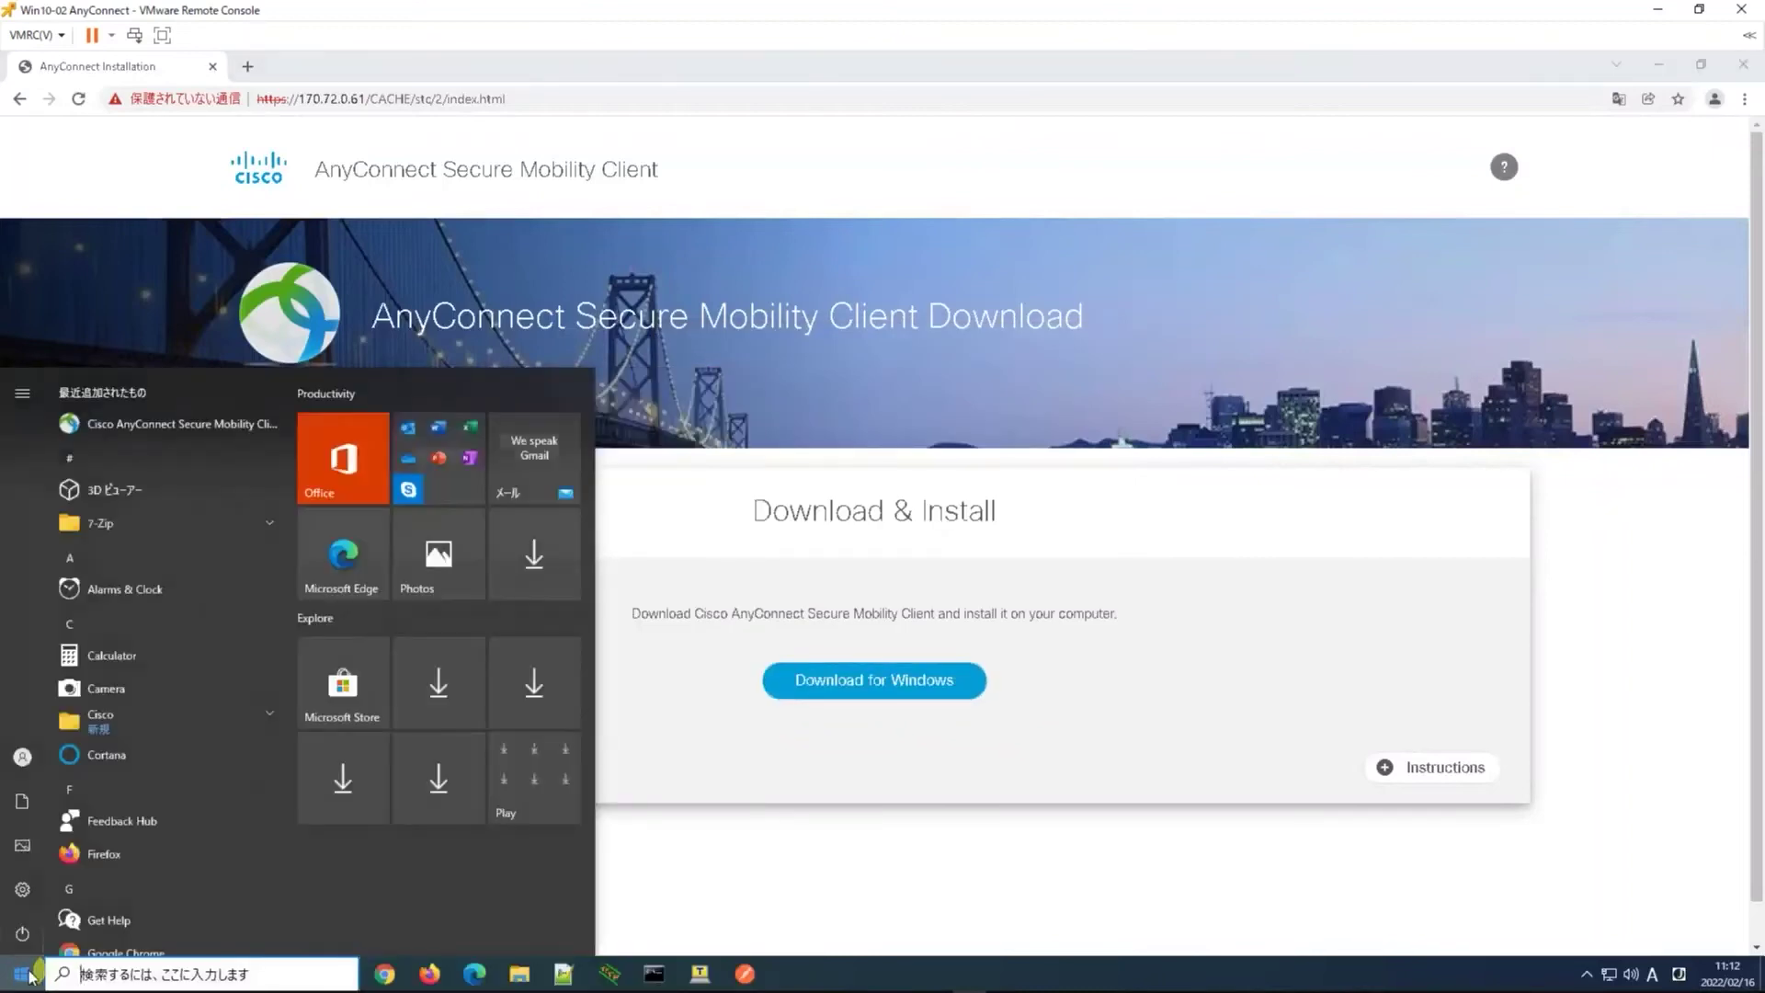
pyautogui.moveTo(118, 430); pyautogui.dragTo(1012, 759)
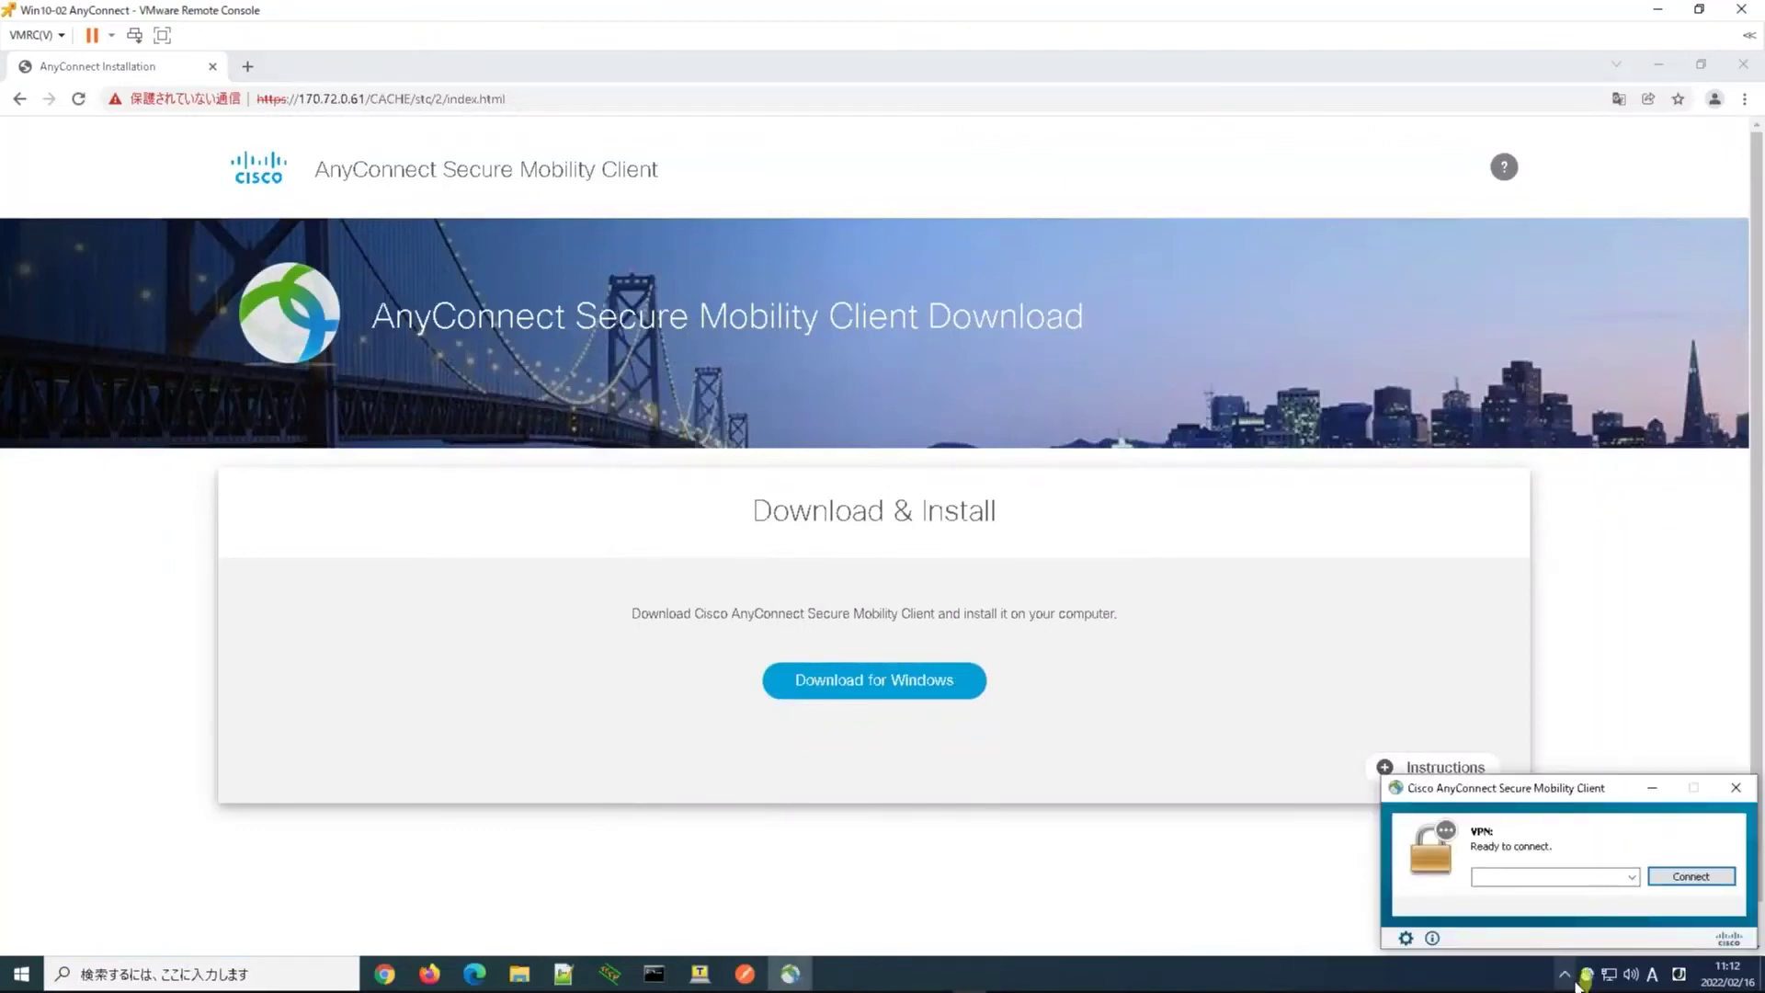
pyautogui.click(1587, 975)
pyautogui.write('170.')
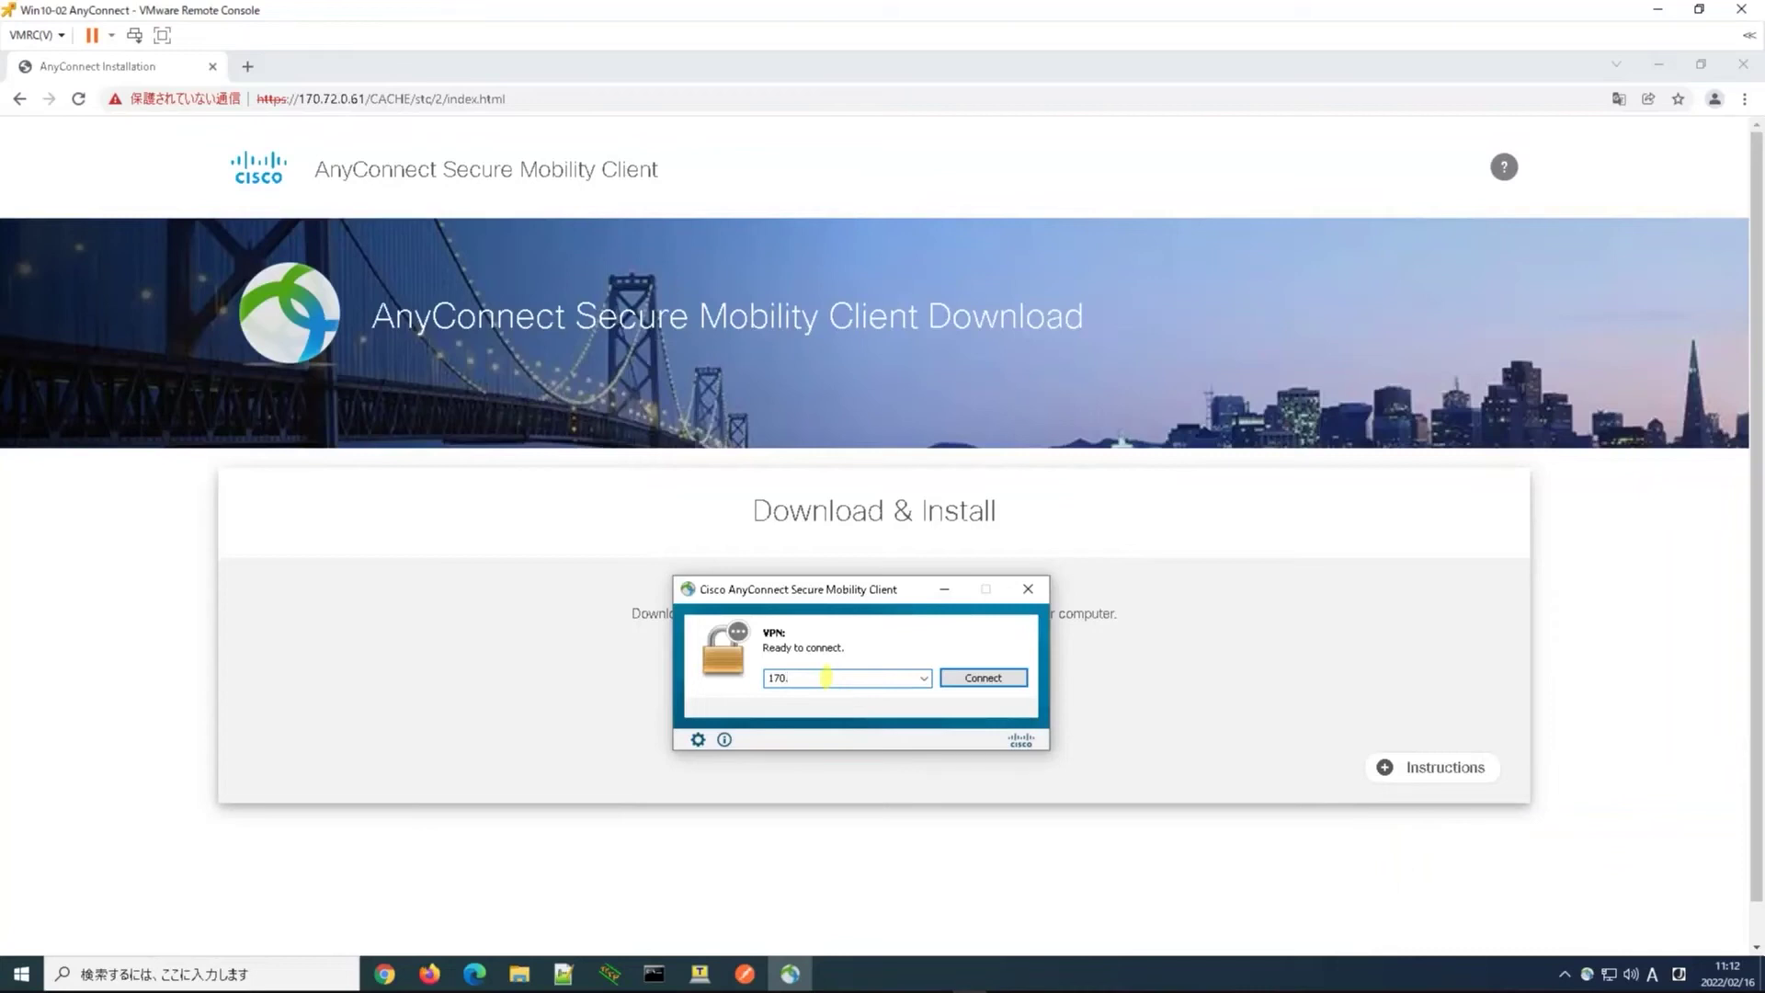
pyautogui.write('72.0.61')
pyautogui.press('Return')
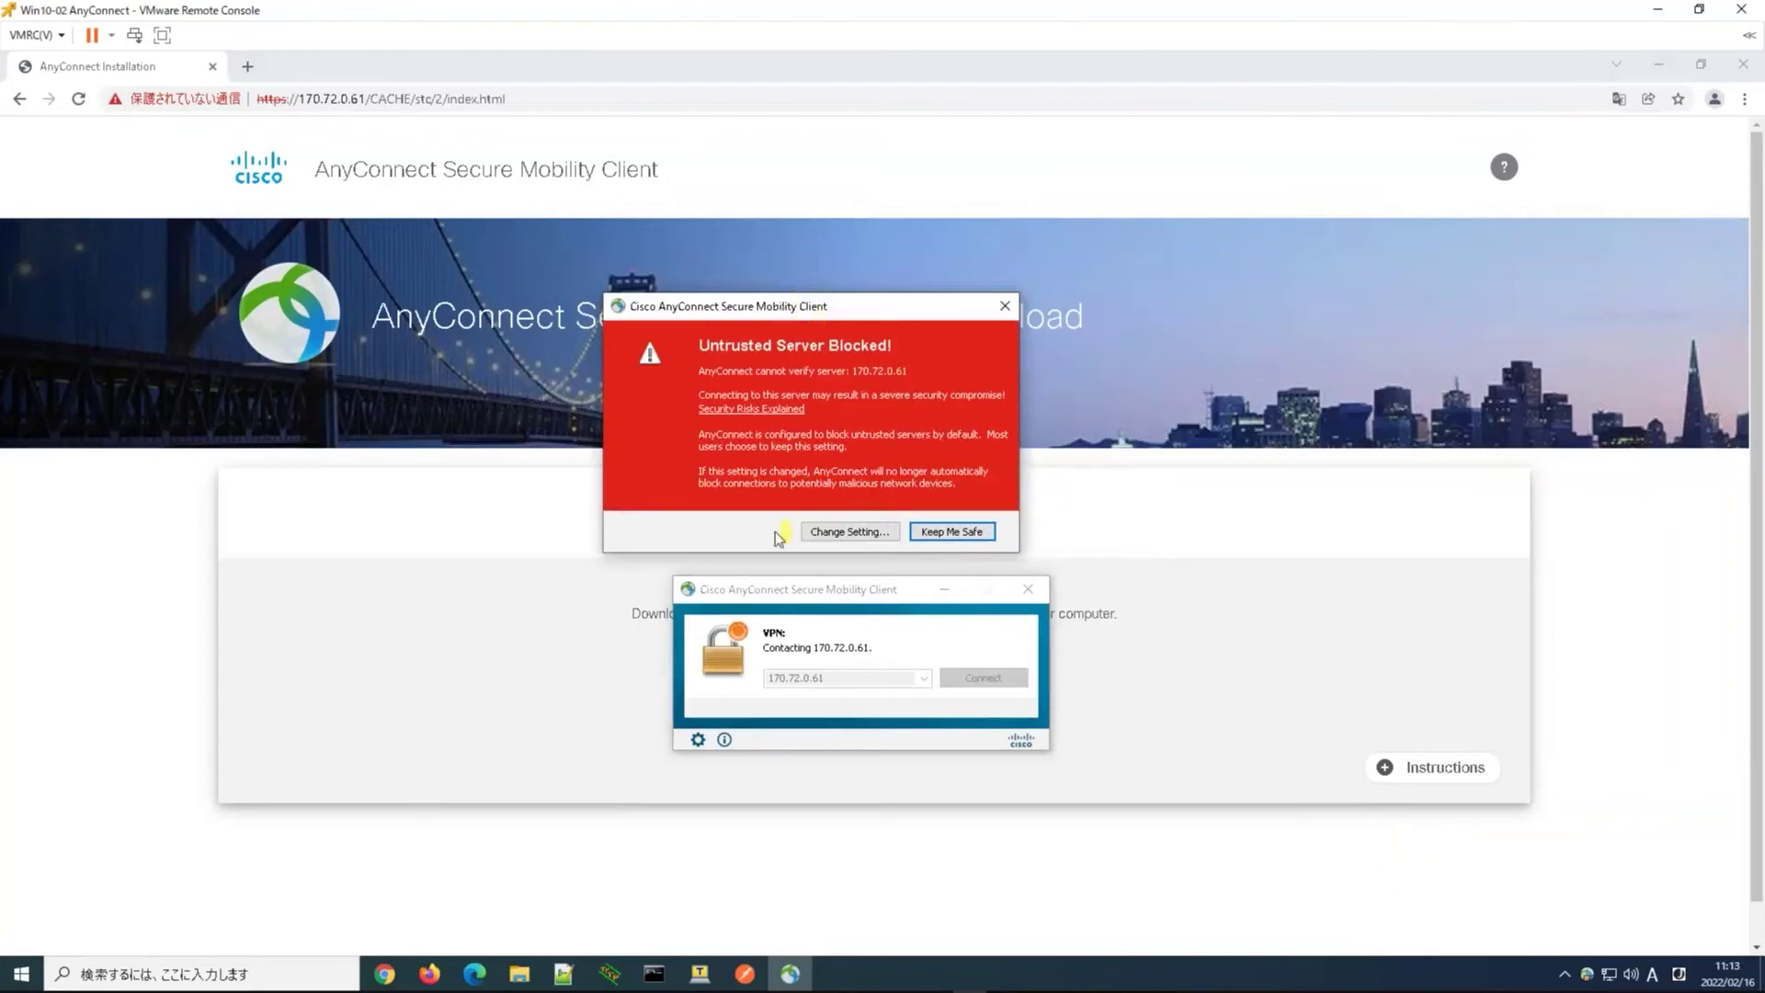
# Turn off 'Block connections to untrusted servers' in AnyConnect Preferences and close the window
pyautogui.click(841, 533)
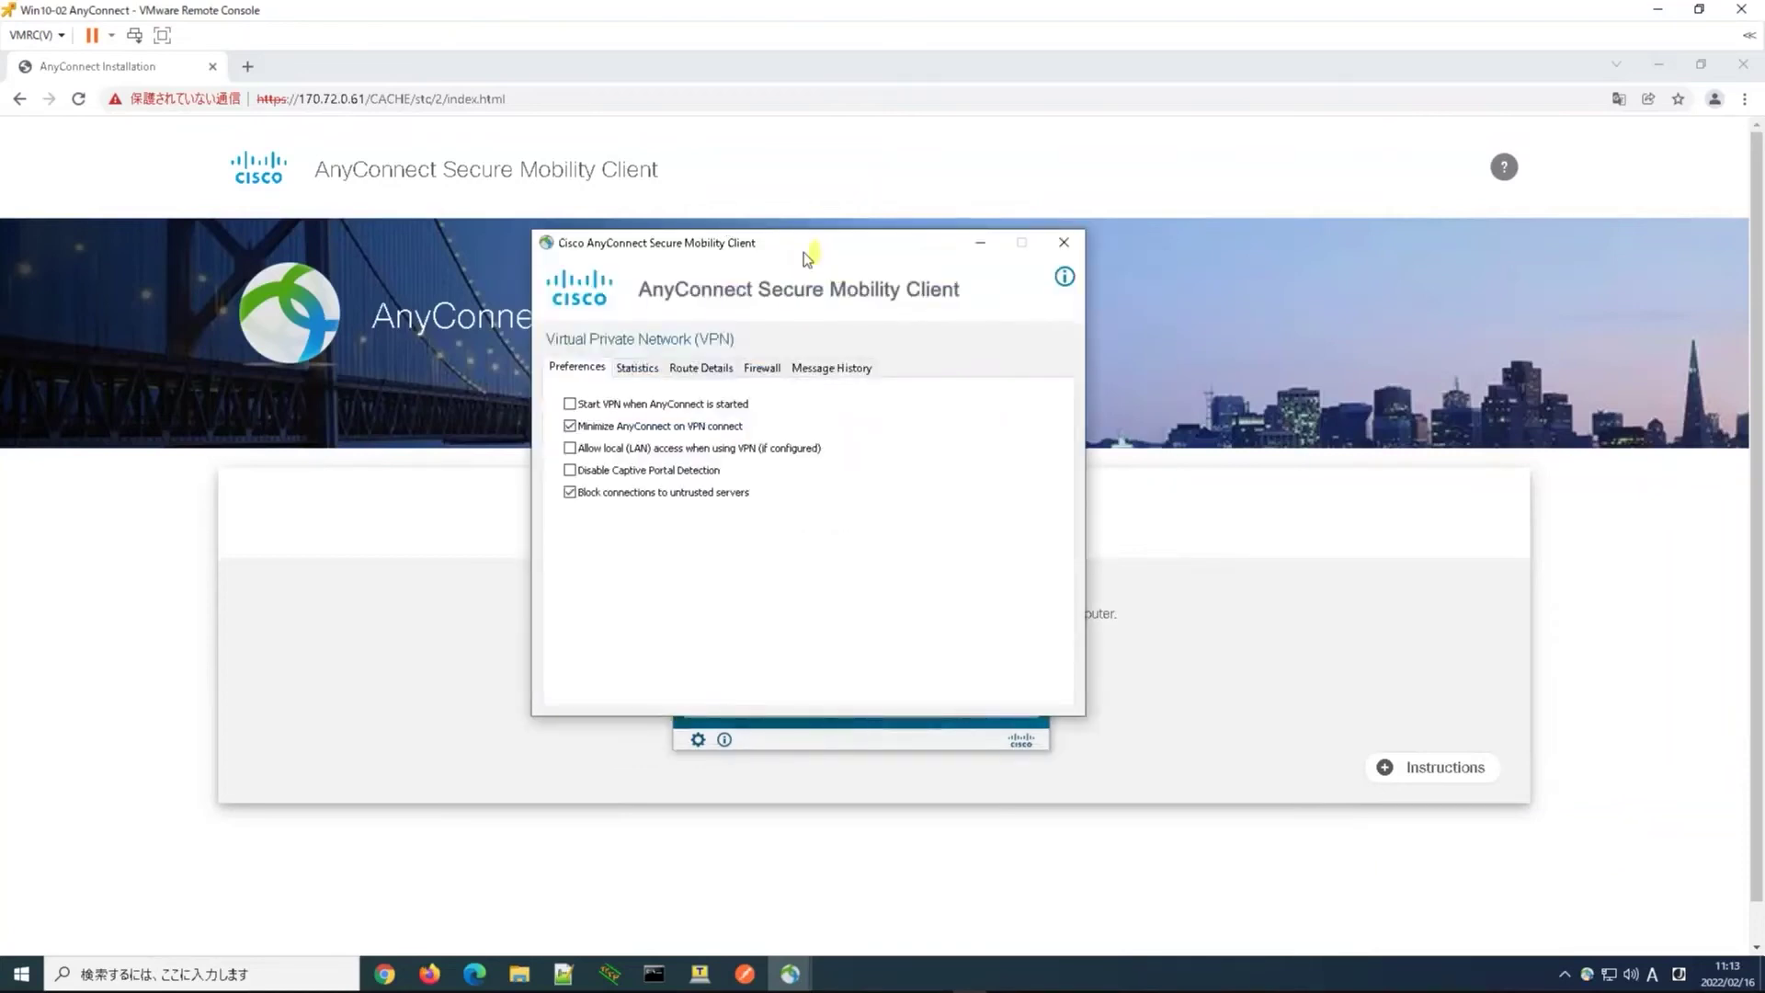
pyautogui.moveTo(804, 252); pyautogui.dragTo(807, 186)
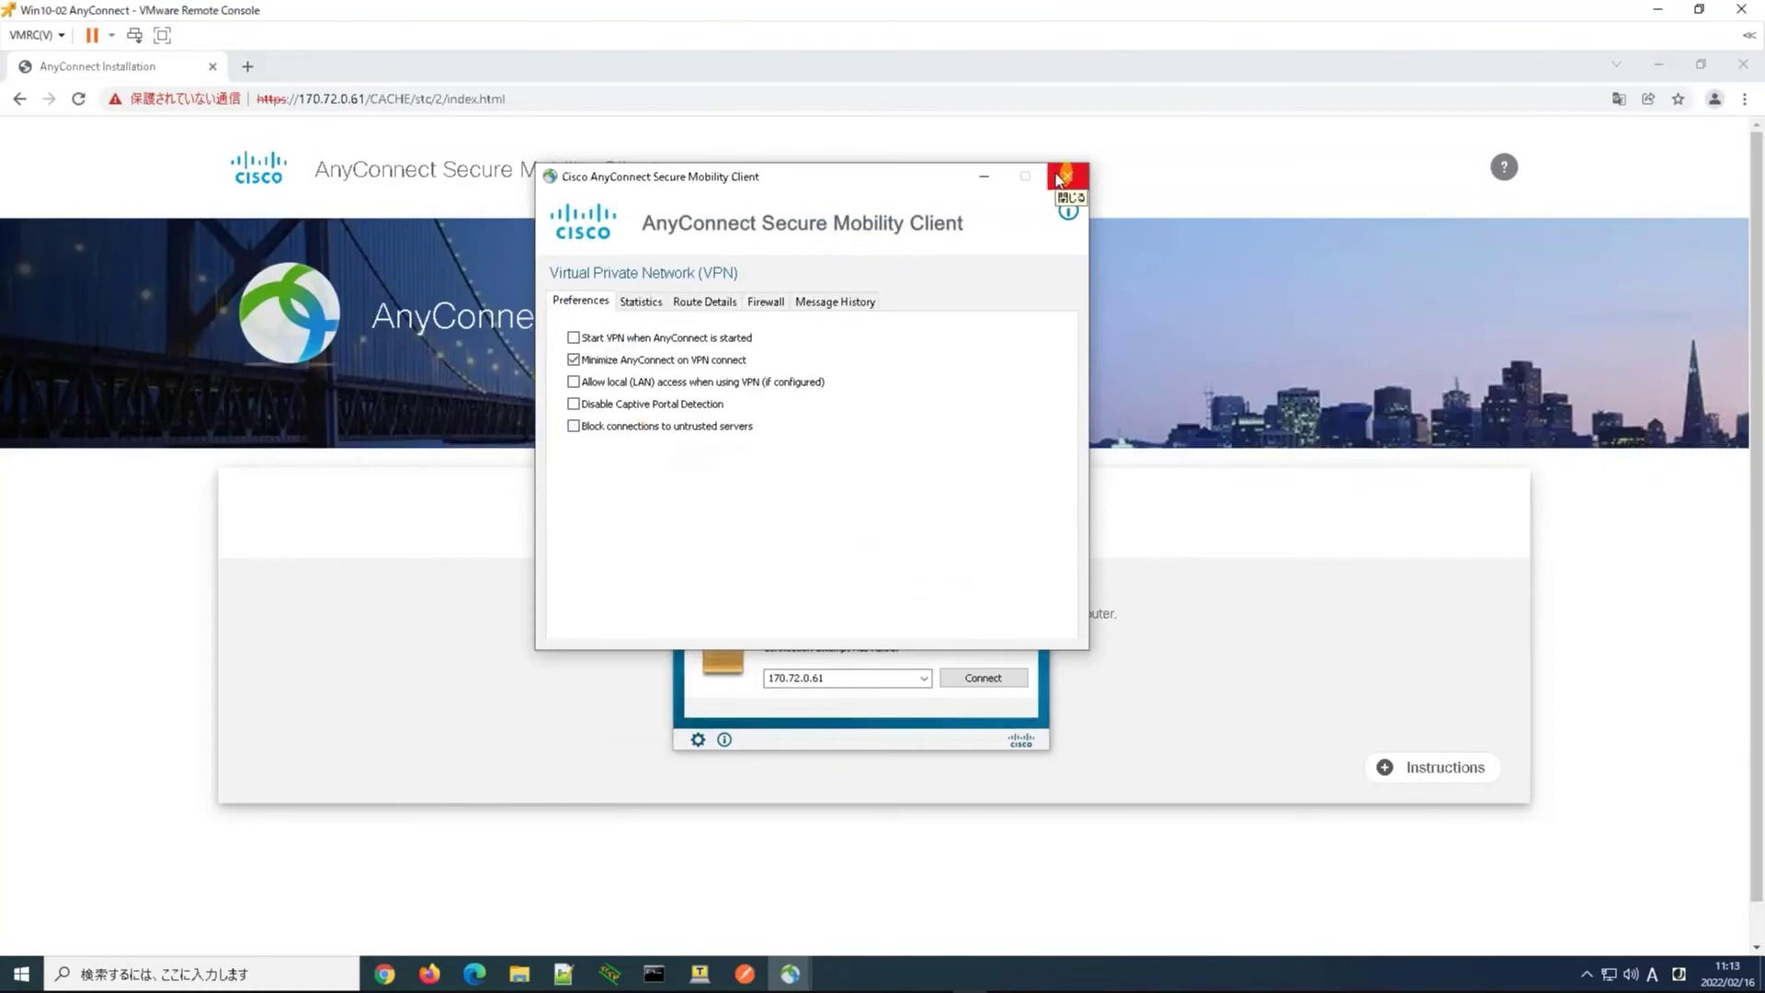
pyautogui.click(1063, 176)
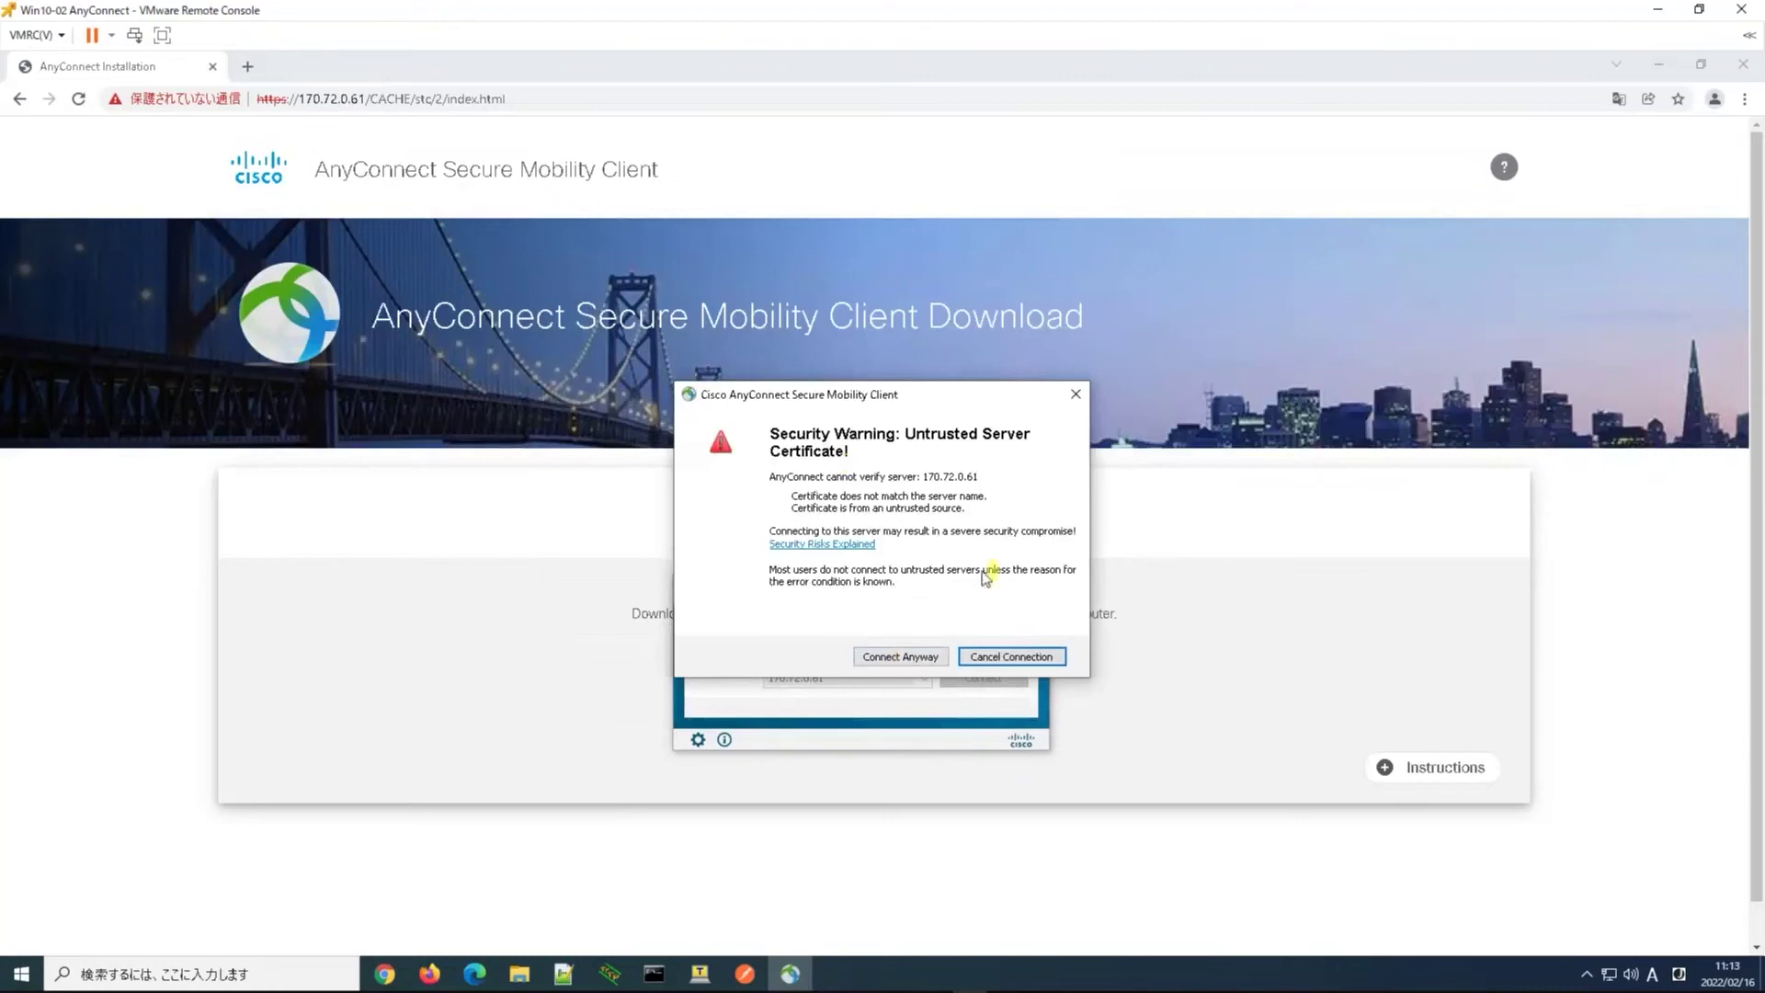
# Accept the untrusted server certificate and log in with the VPN user's username and password
pyautogui.click(915, 659)
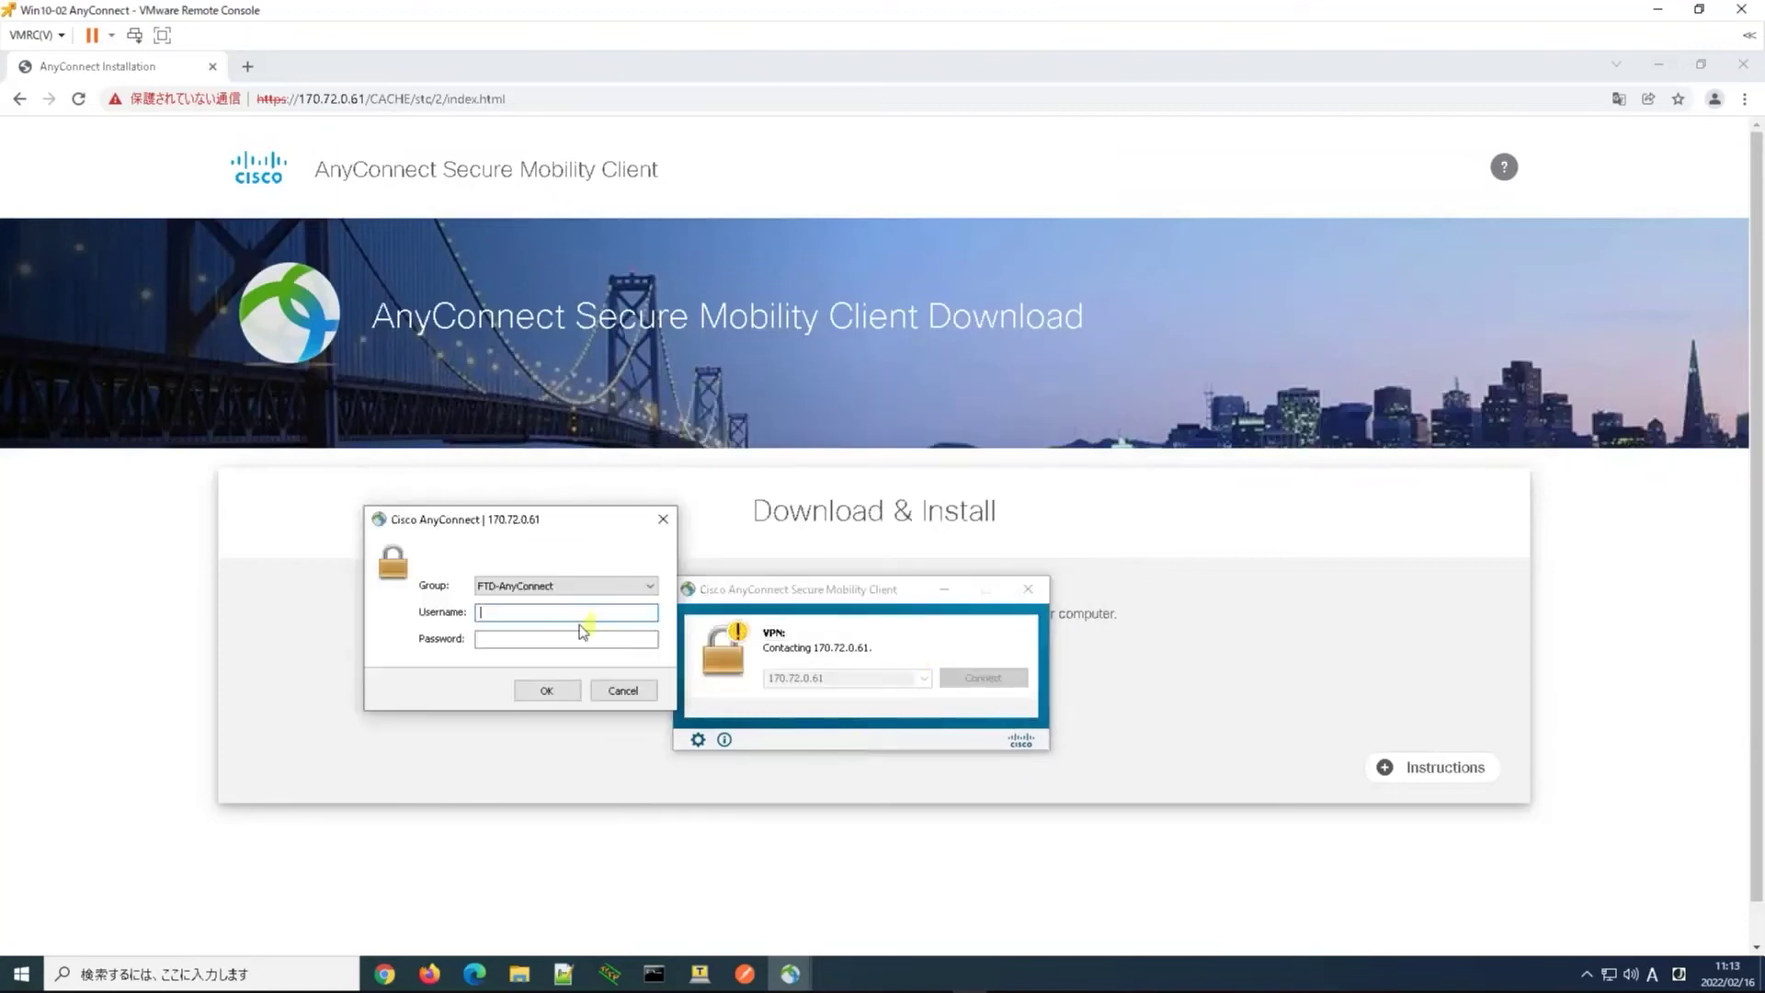
pyautogui.write('nakamura')
pyautogui.press('Tab')
pyautogui.write('**********')
pyautogui.press('Return')
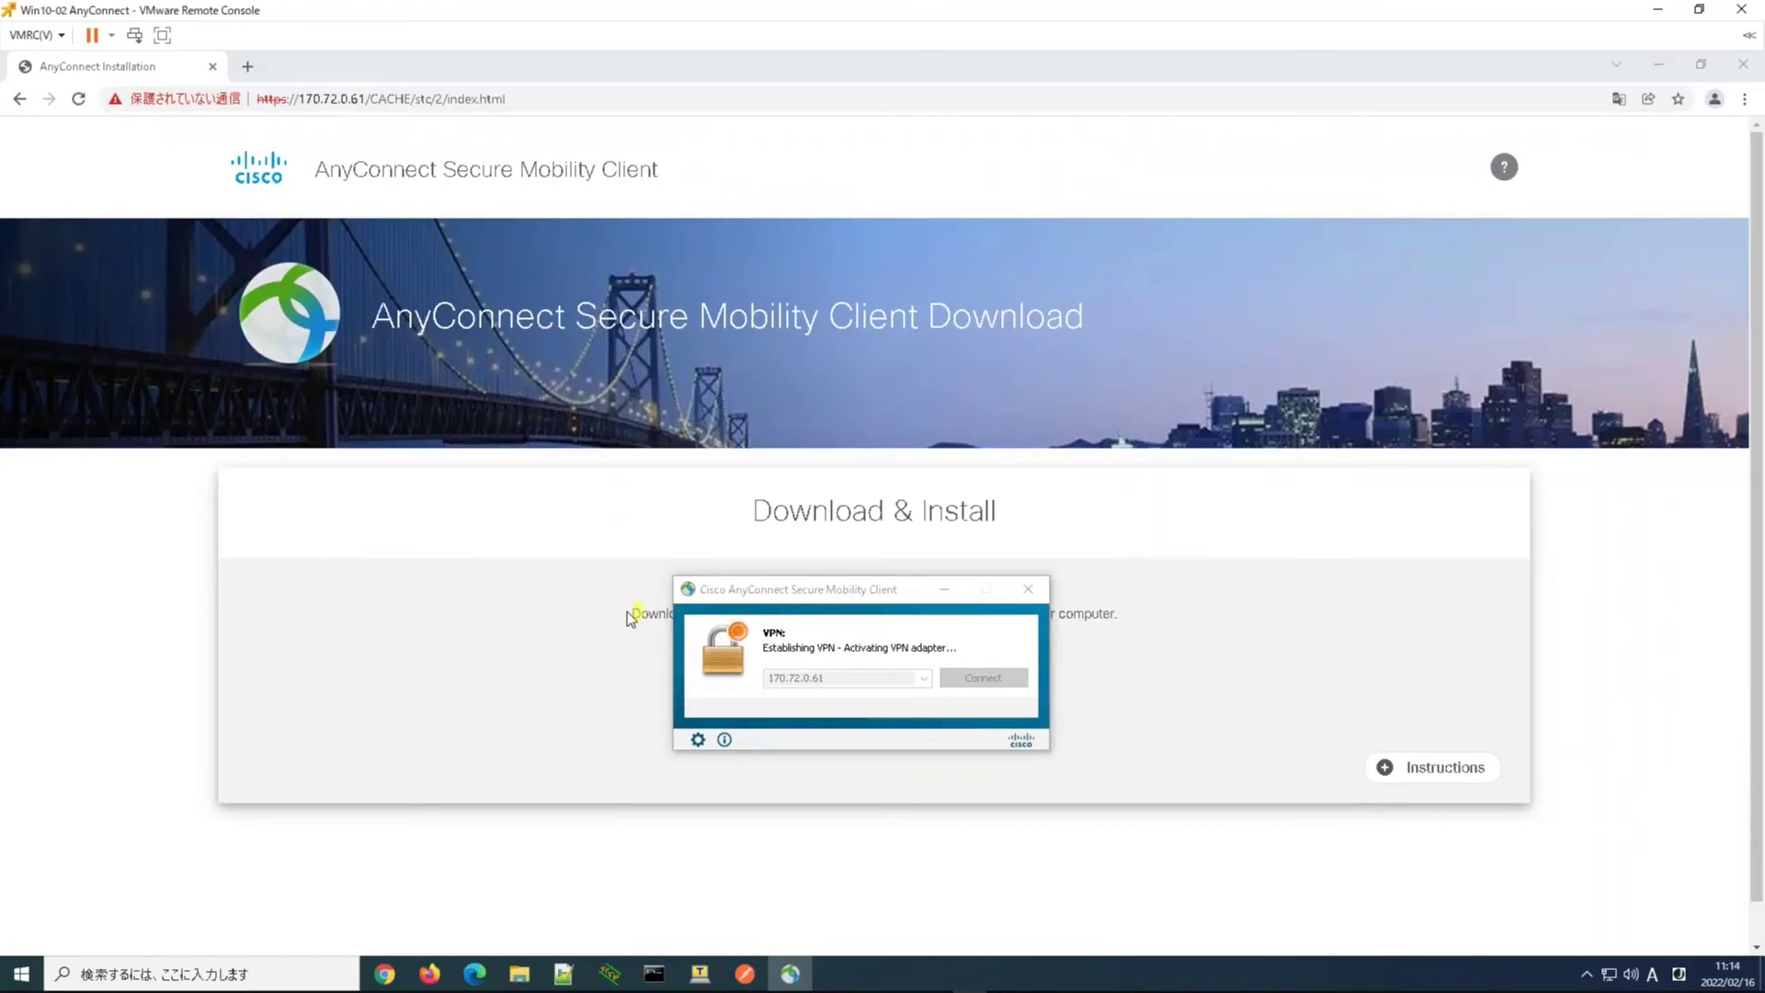
pyautogui.click(962, 401)
# Run ipconfig to check the client's VPN address, then ping 192.168.0.1
pyautogui.write('ipconfig')
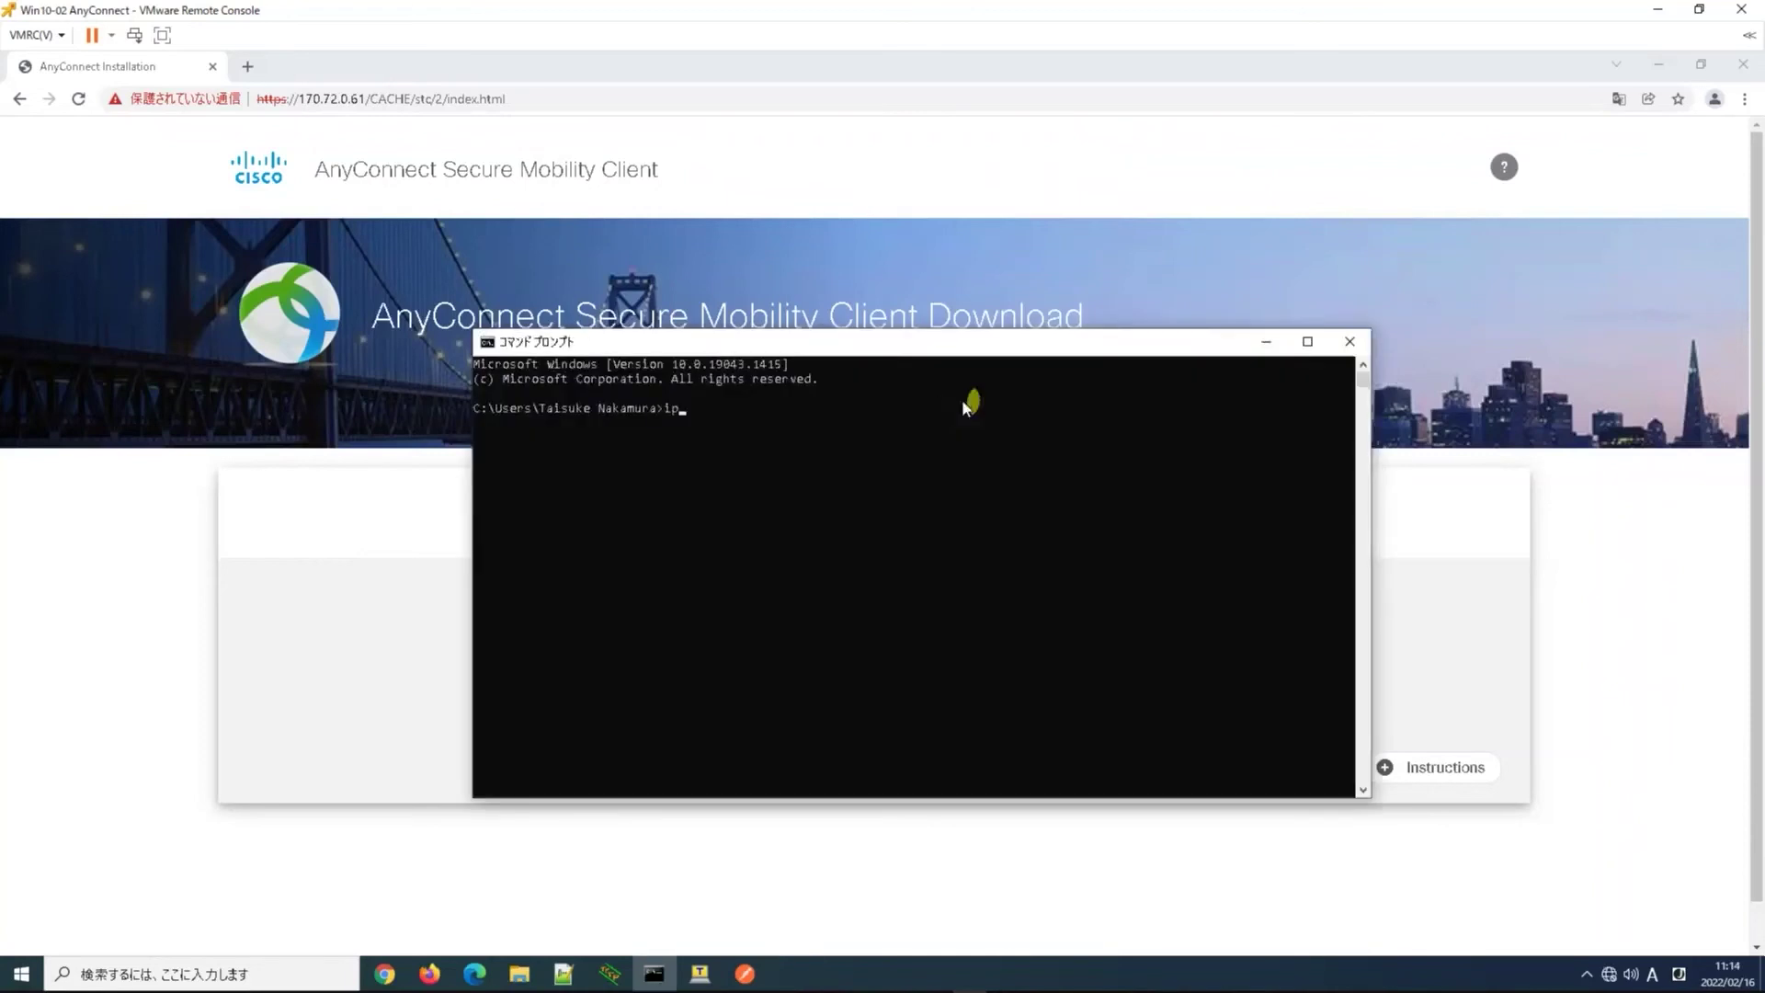
pyautogui.press('Return')
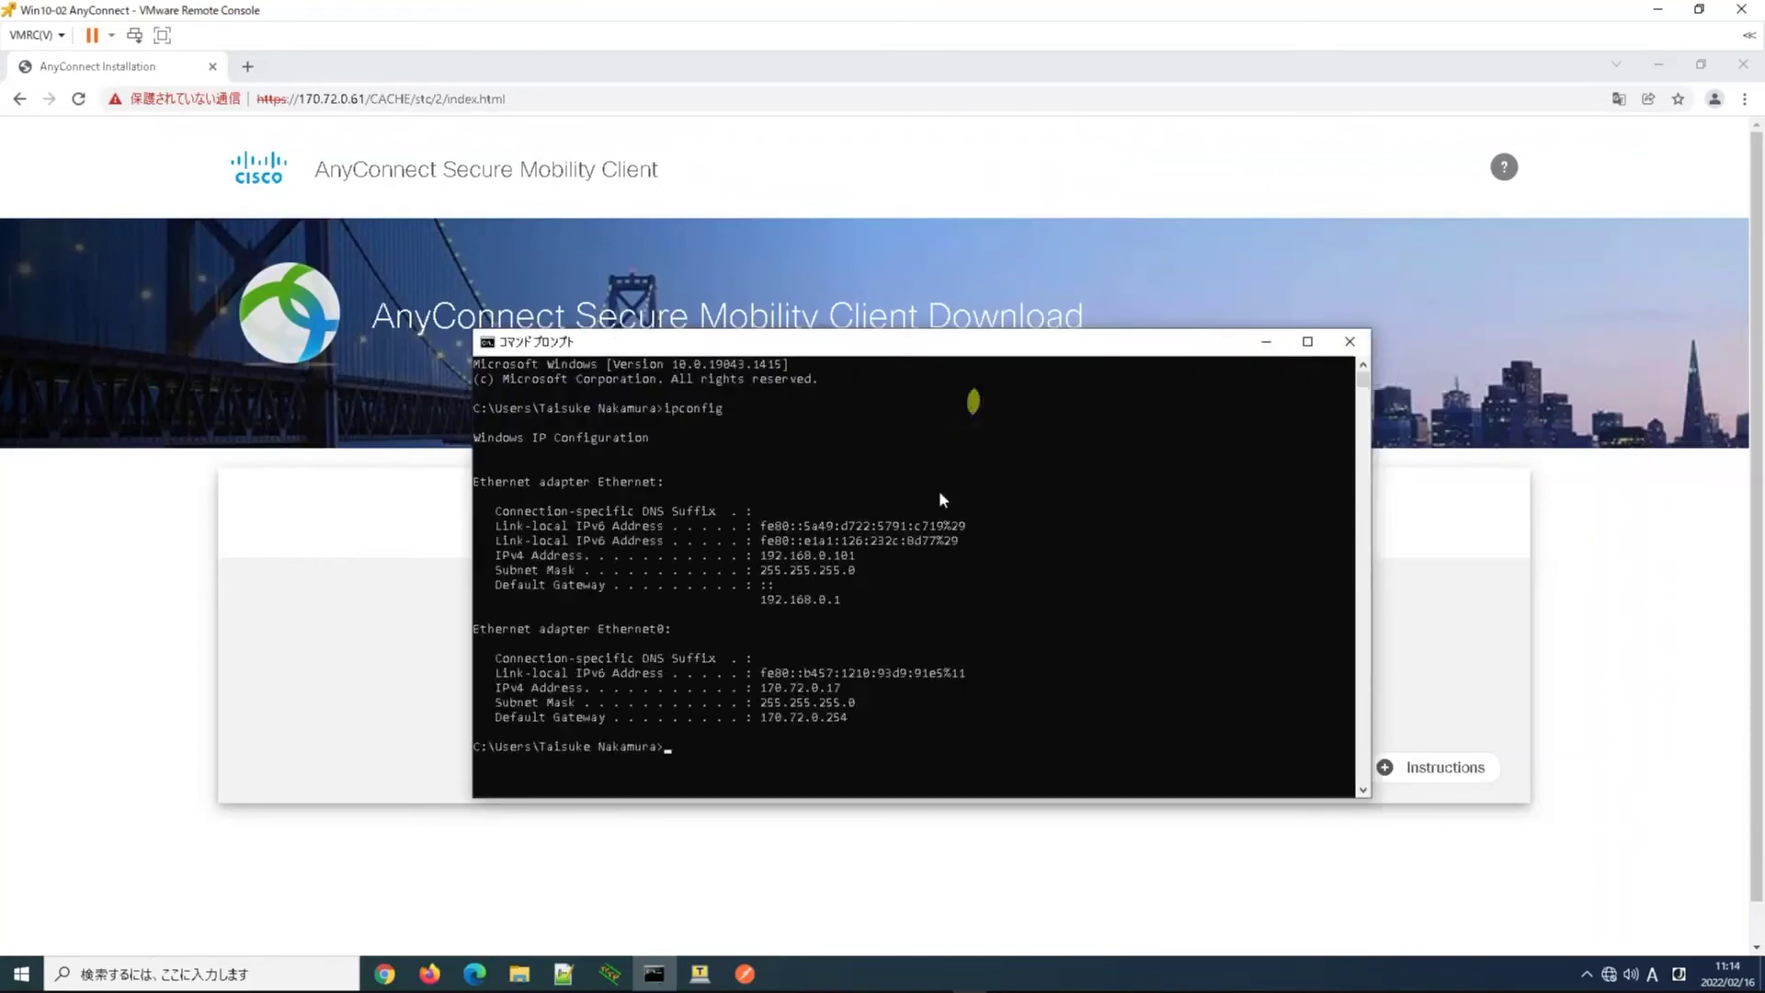
pyautogui.click(800, 572)
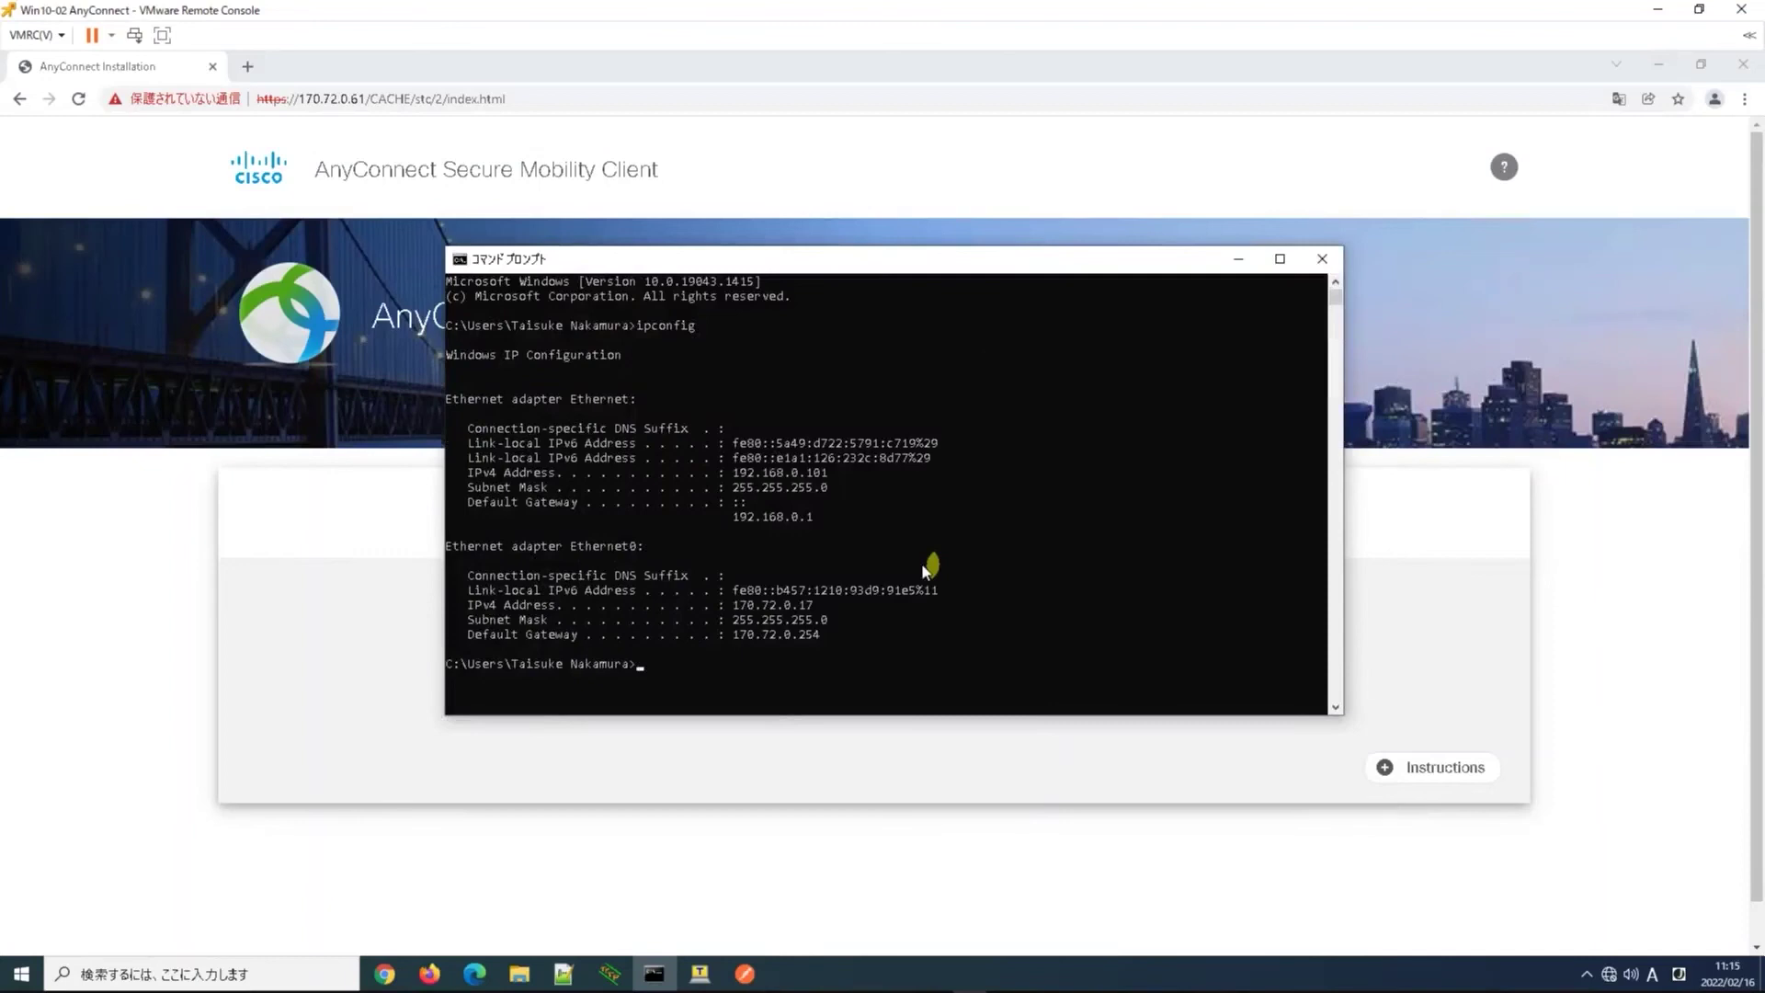
pyautogui.write('ping')
pyautogui.write('192.168.0.1')
pyautogui.press('Return')
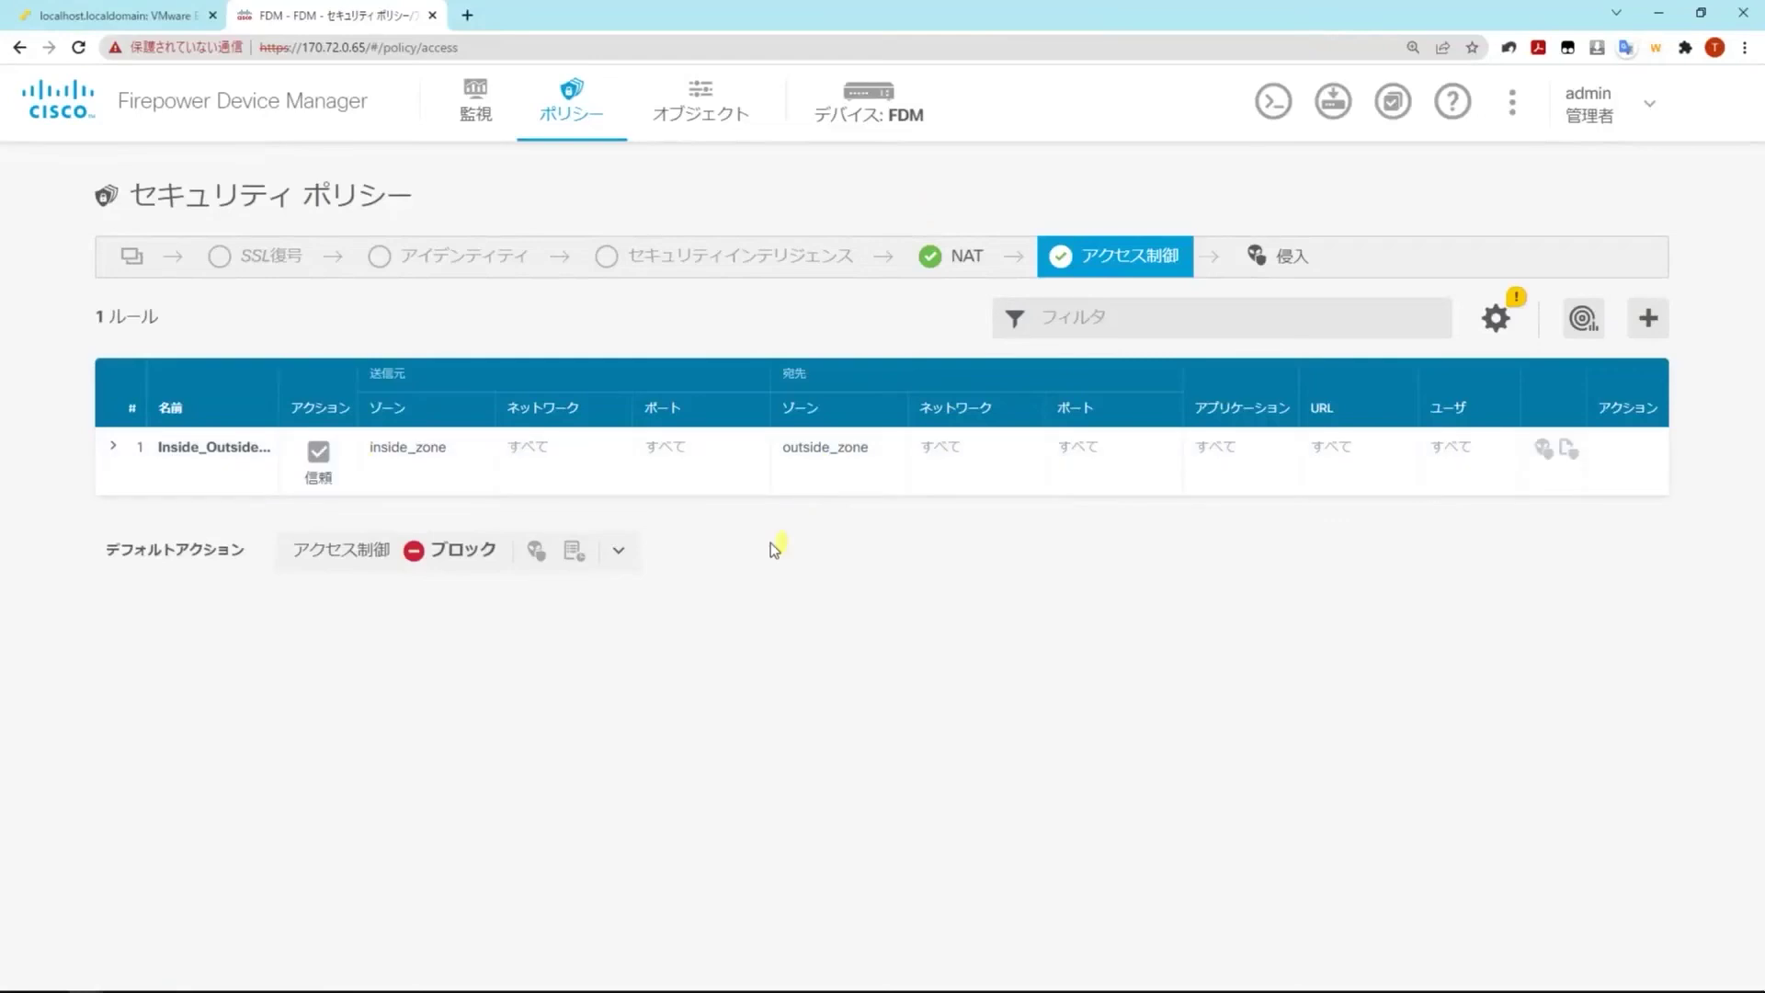
# Create access rule AnyConnect-Permit with source zone outside_zone and source network AnyConnect-POOL
pyautogui.click(1647, 317)
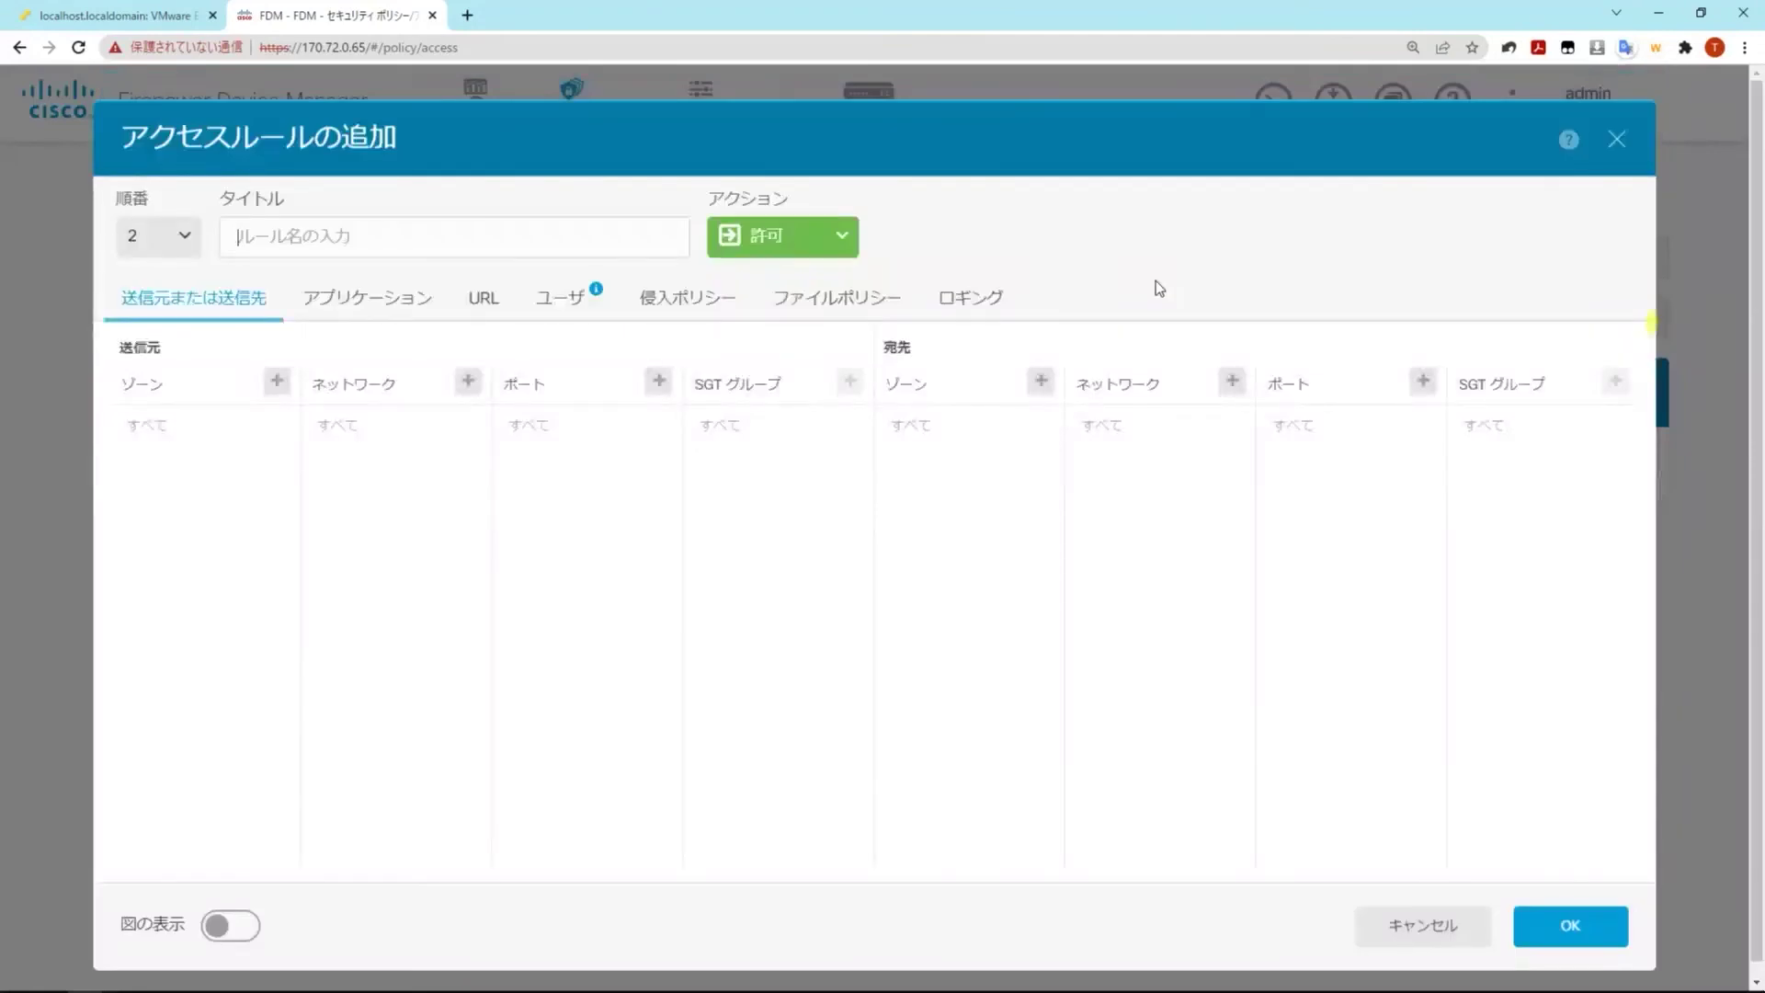
pyautogui.write('AnyCo')
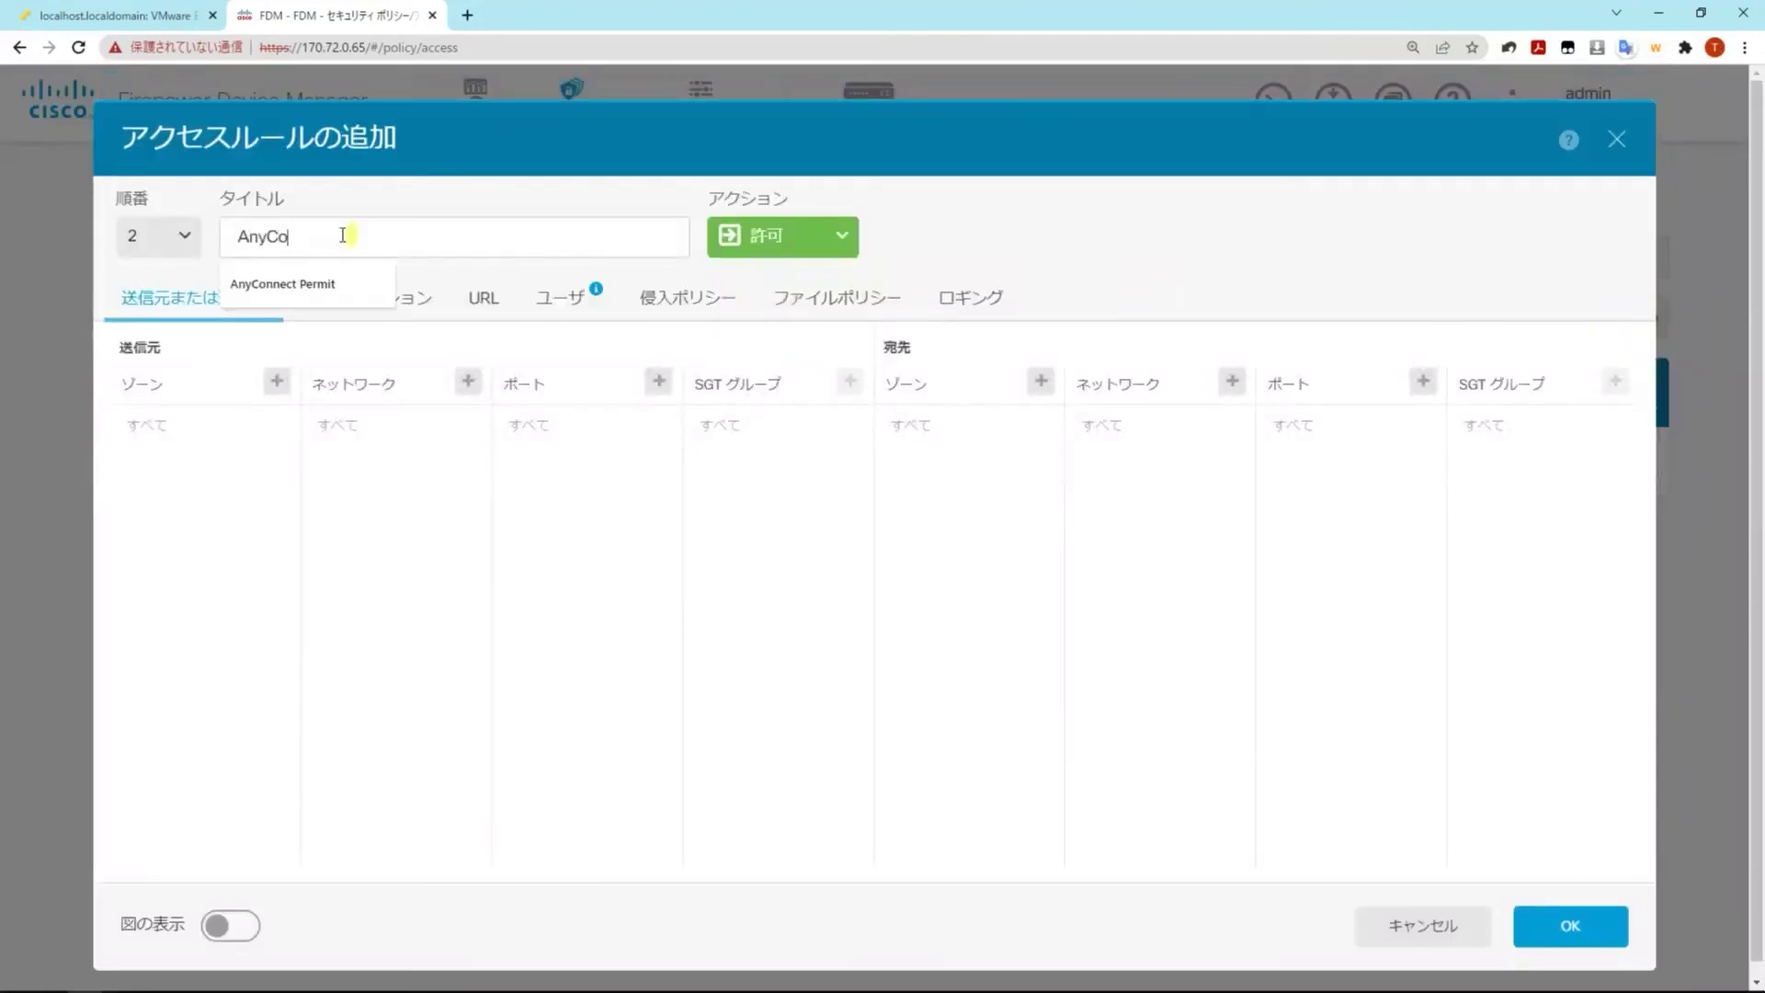
pyautogui.write('nnect-Permit')
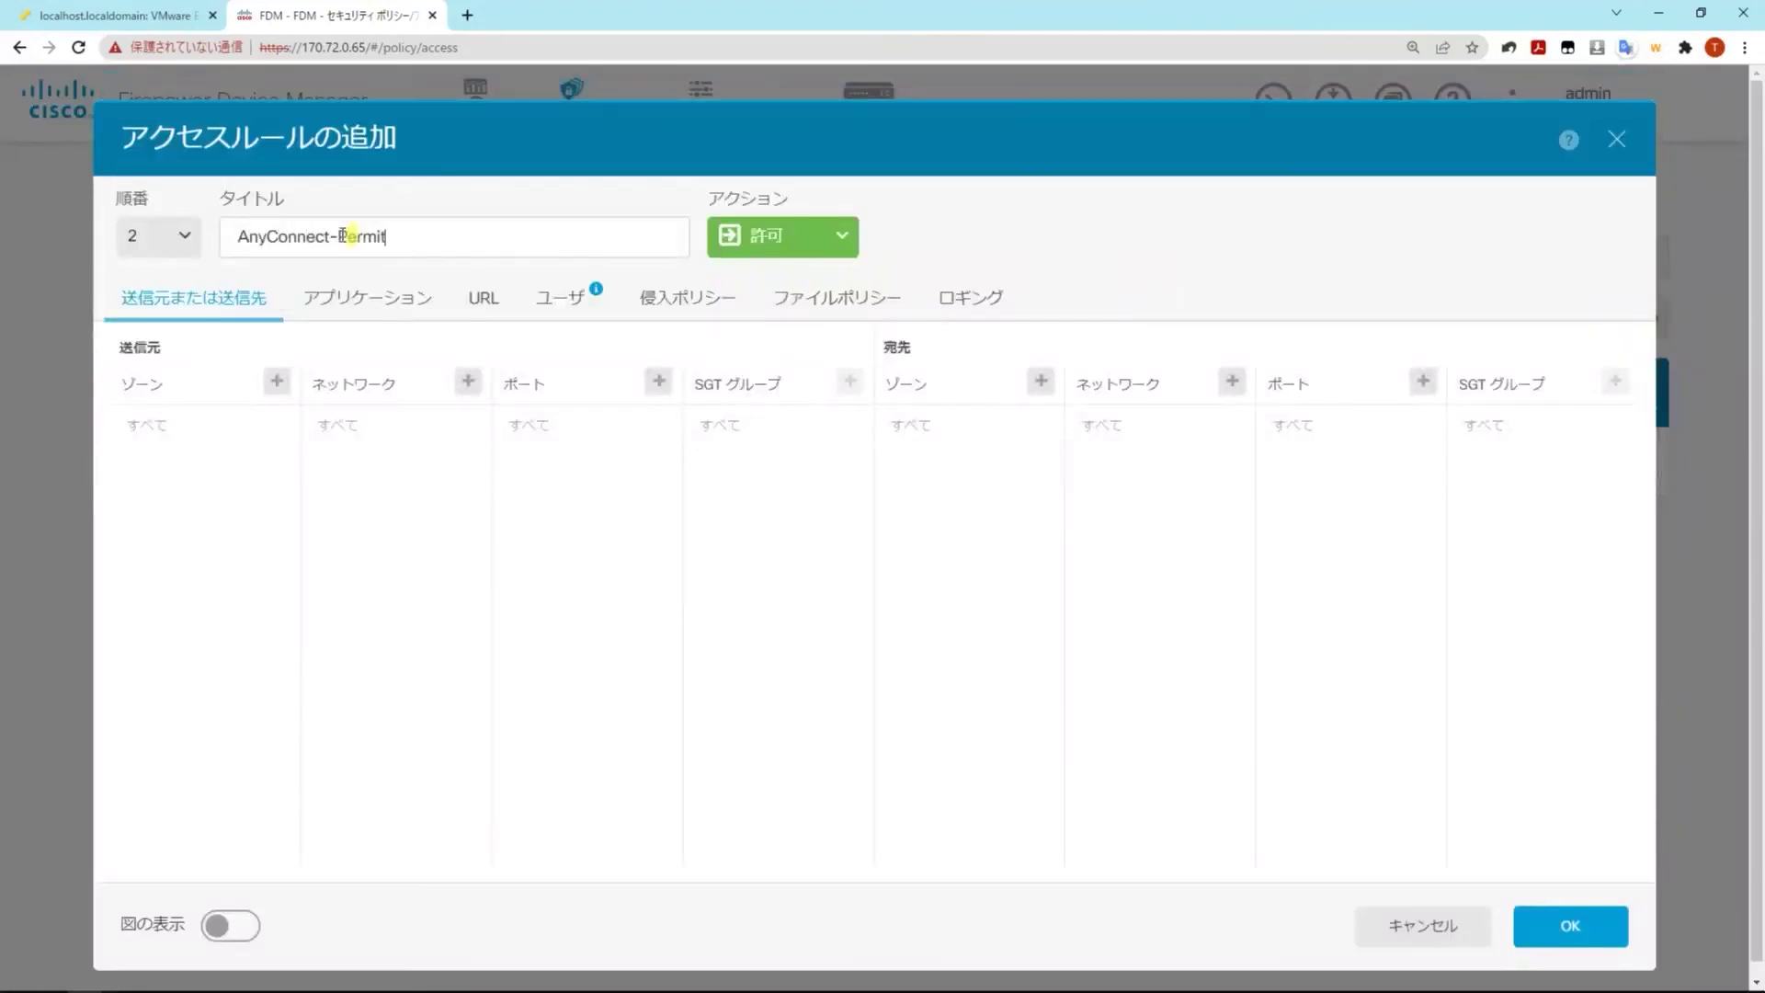
pyautogui.click(276, 381)
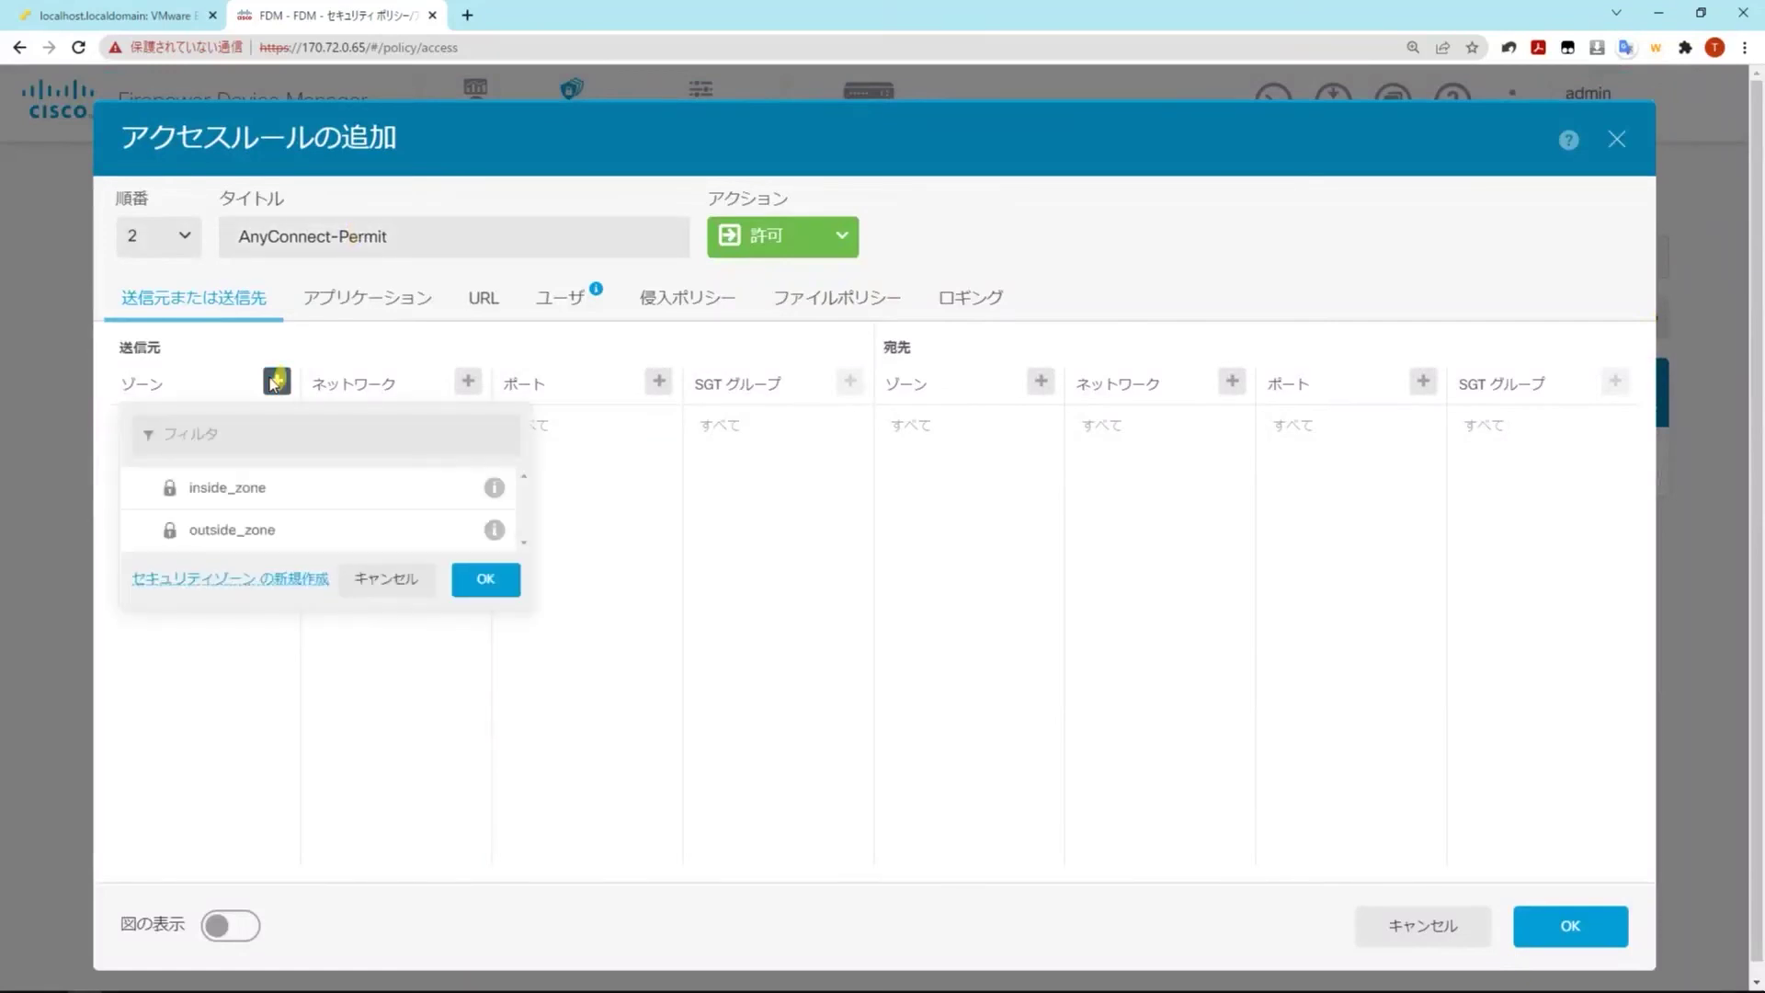
pyautogui.click(231, 530)
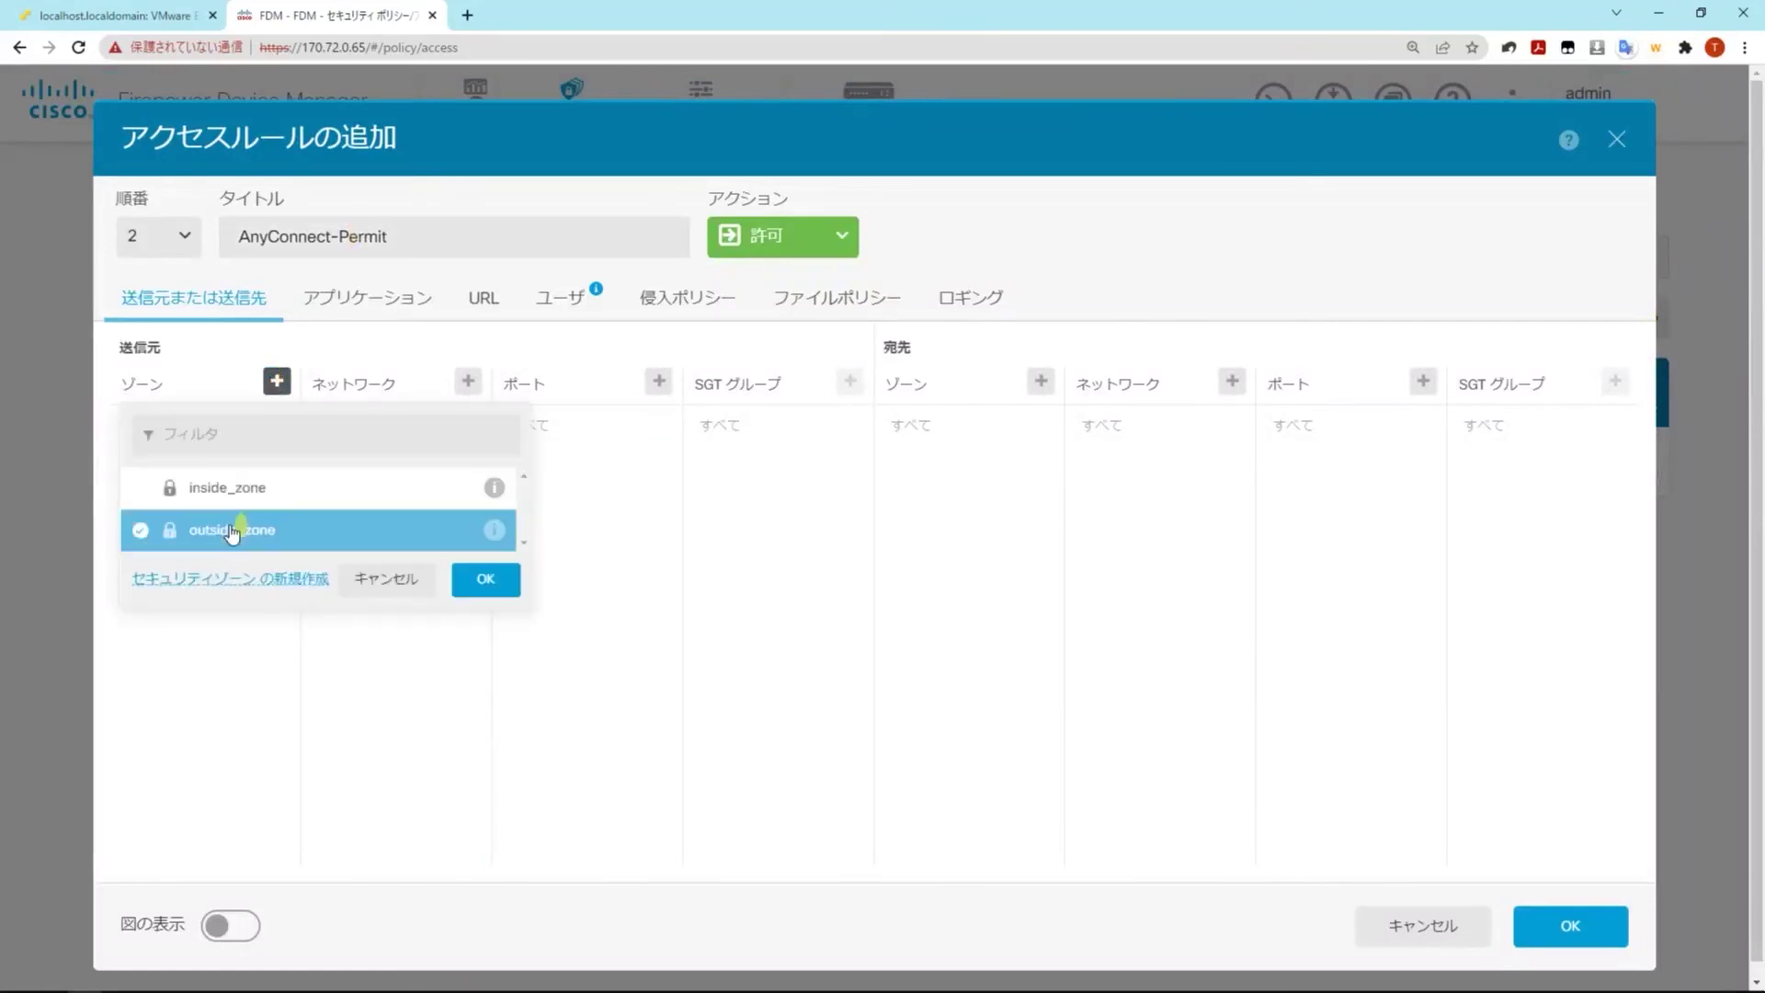
pyautogui.click(488, 582)
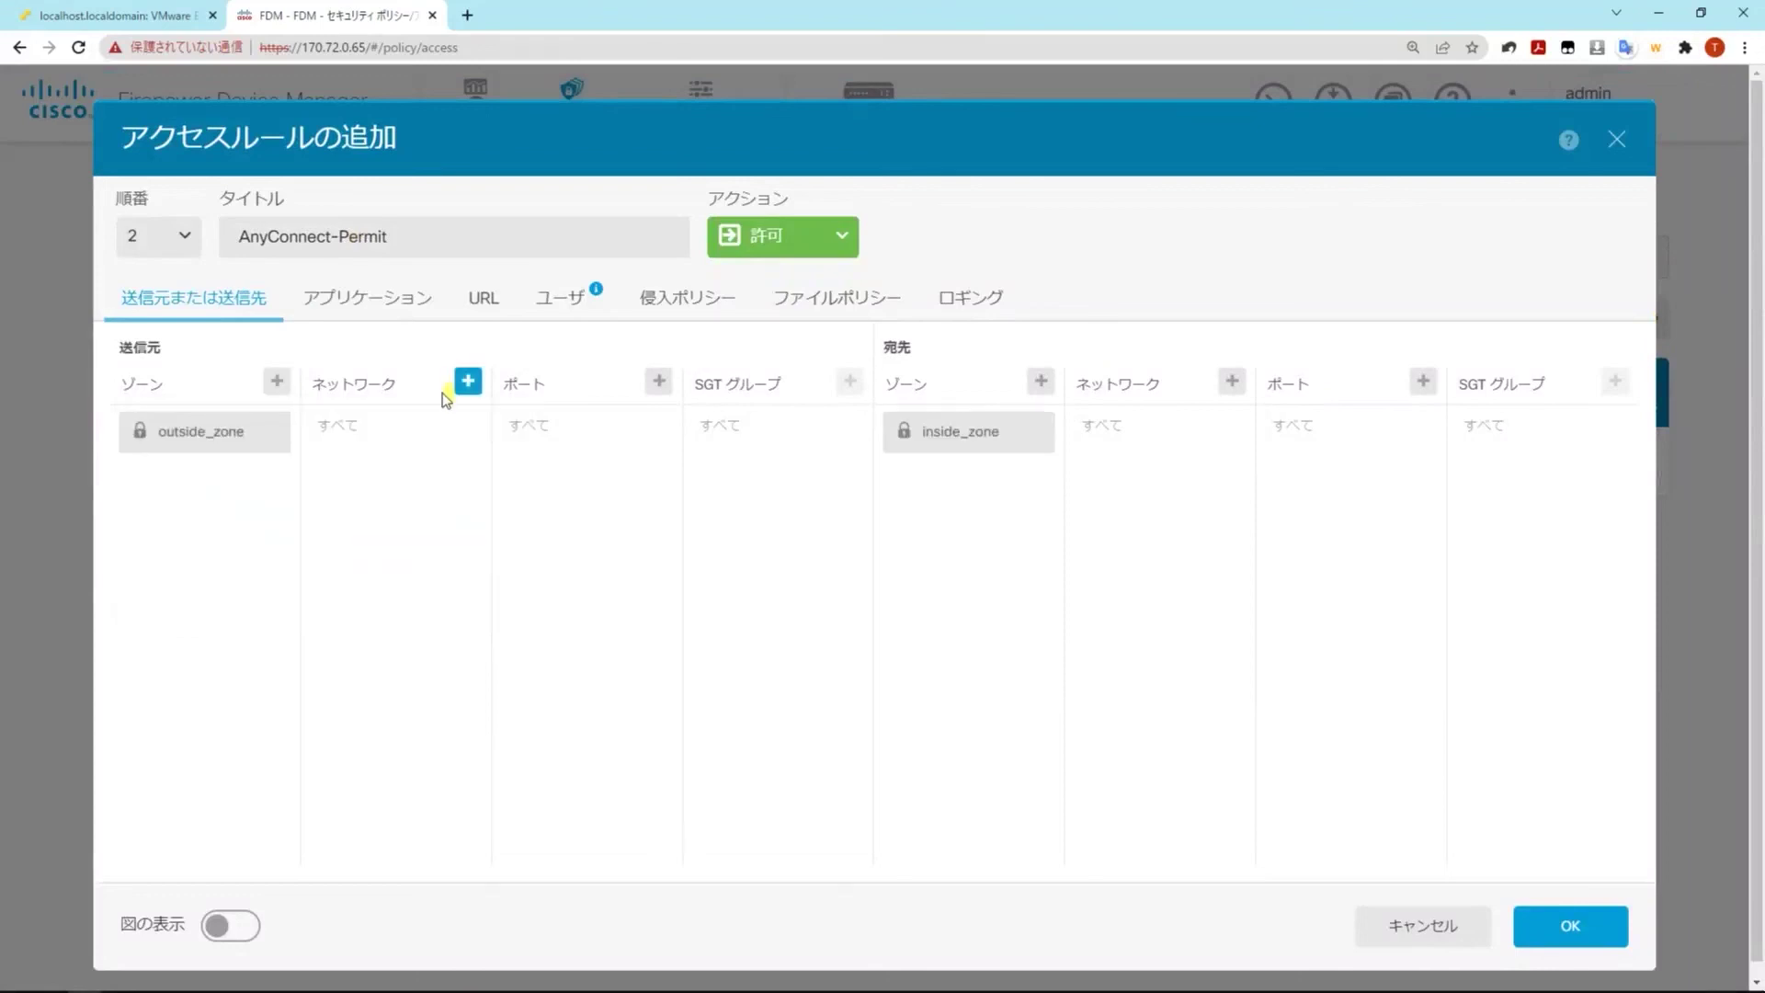
pyautogui.click(469, 382)
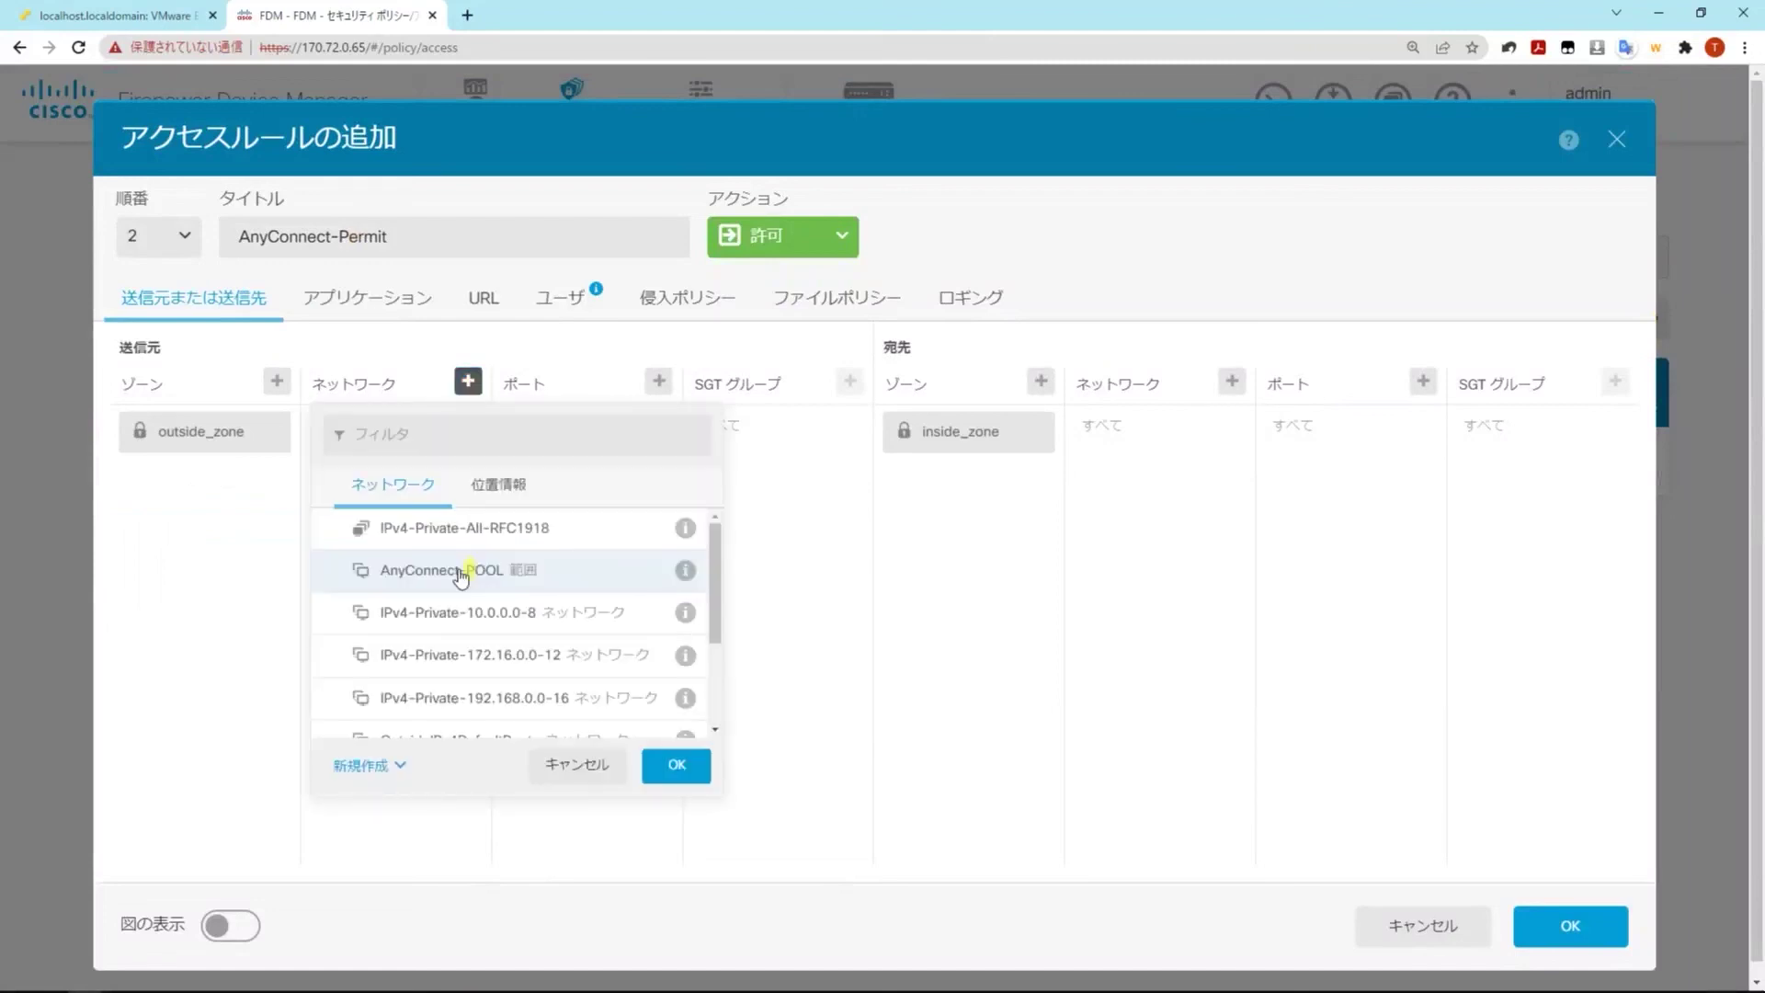
pyautogui.click(461, 570)
pyautogui.click(677, 765)
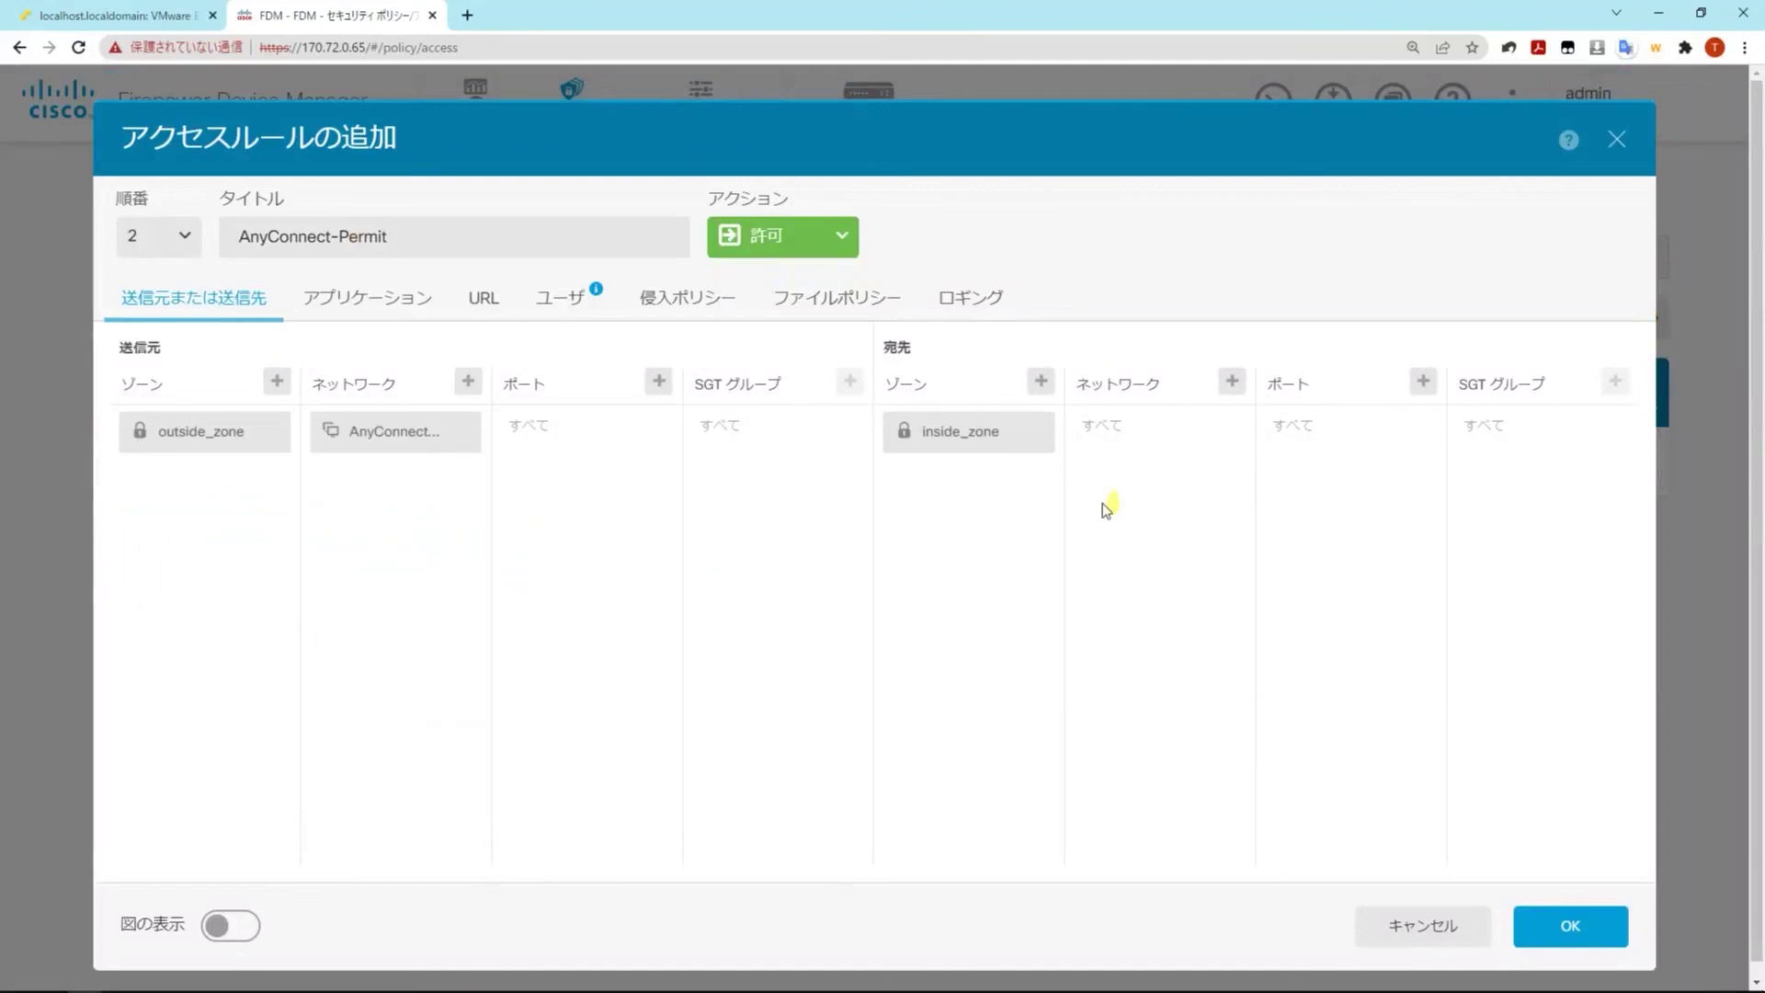
# Set destination network IPv4-Private-192.168.0.0-16, log connections at start and end, and save the rule
pyautogui.click(1233, 380)
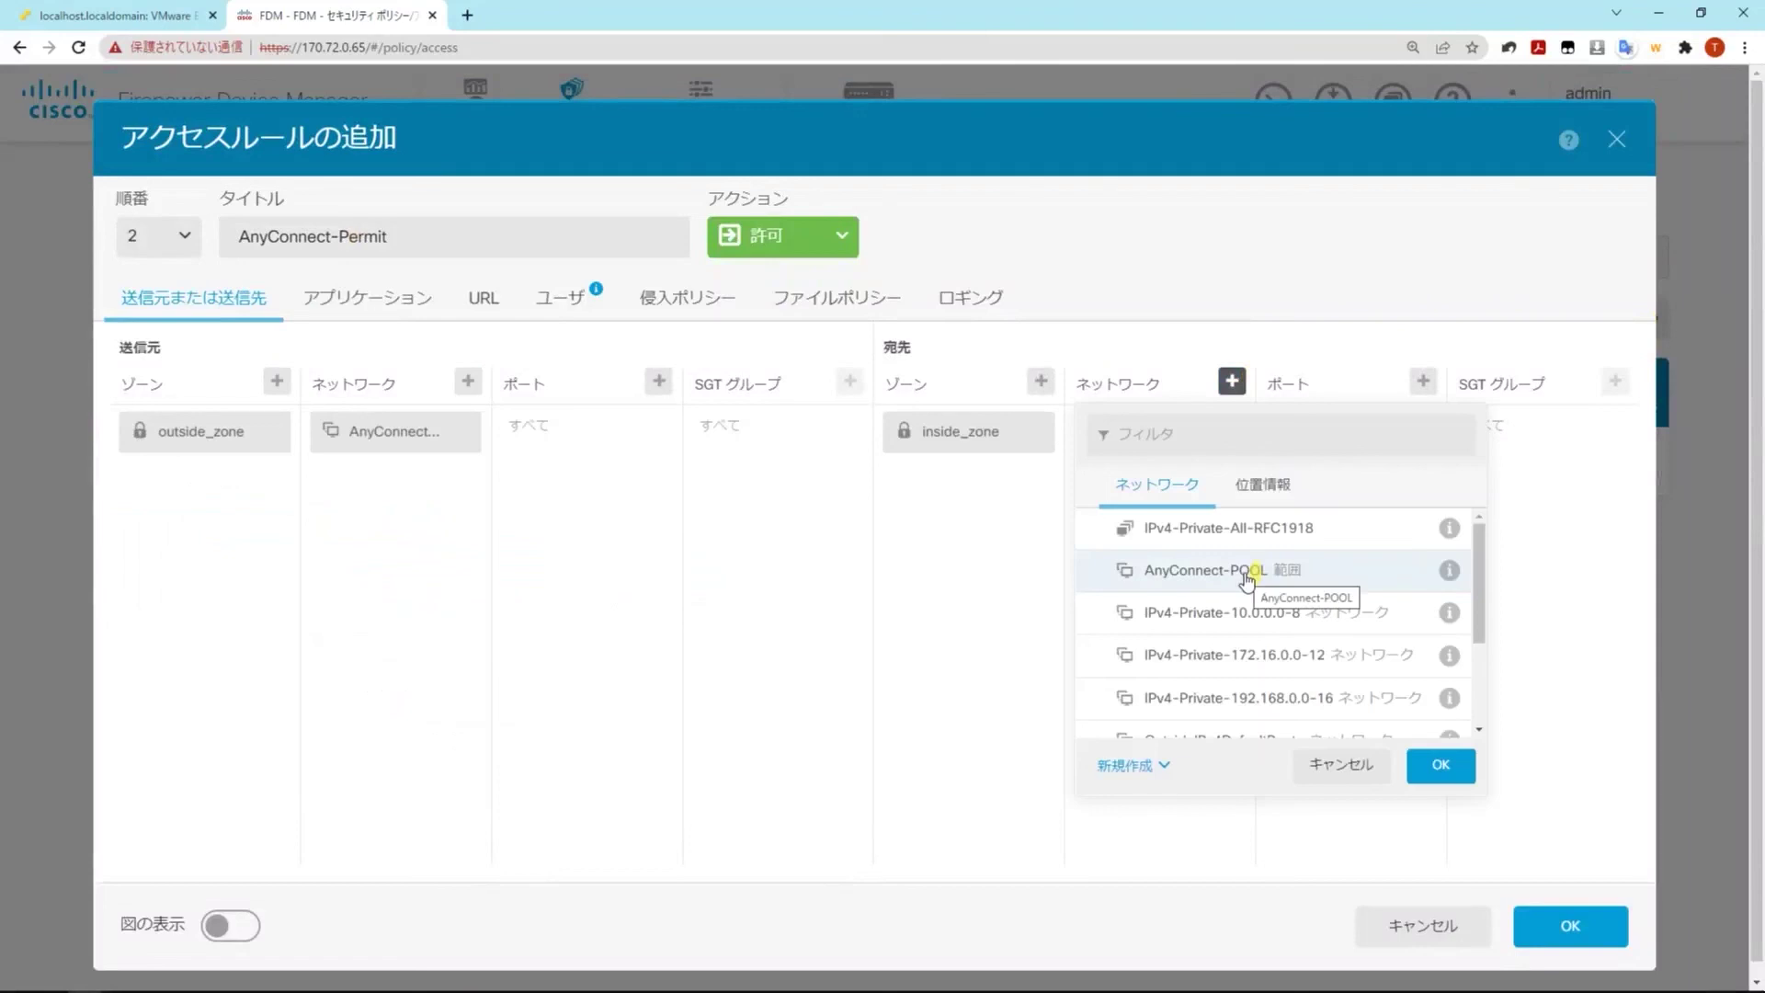
pyautogui.scroll(-1, 1269, 597)
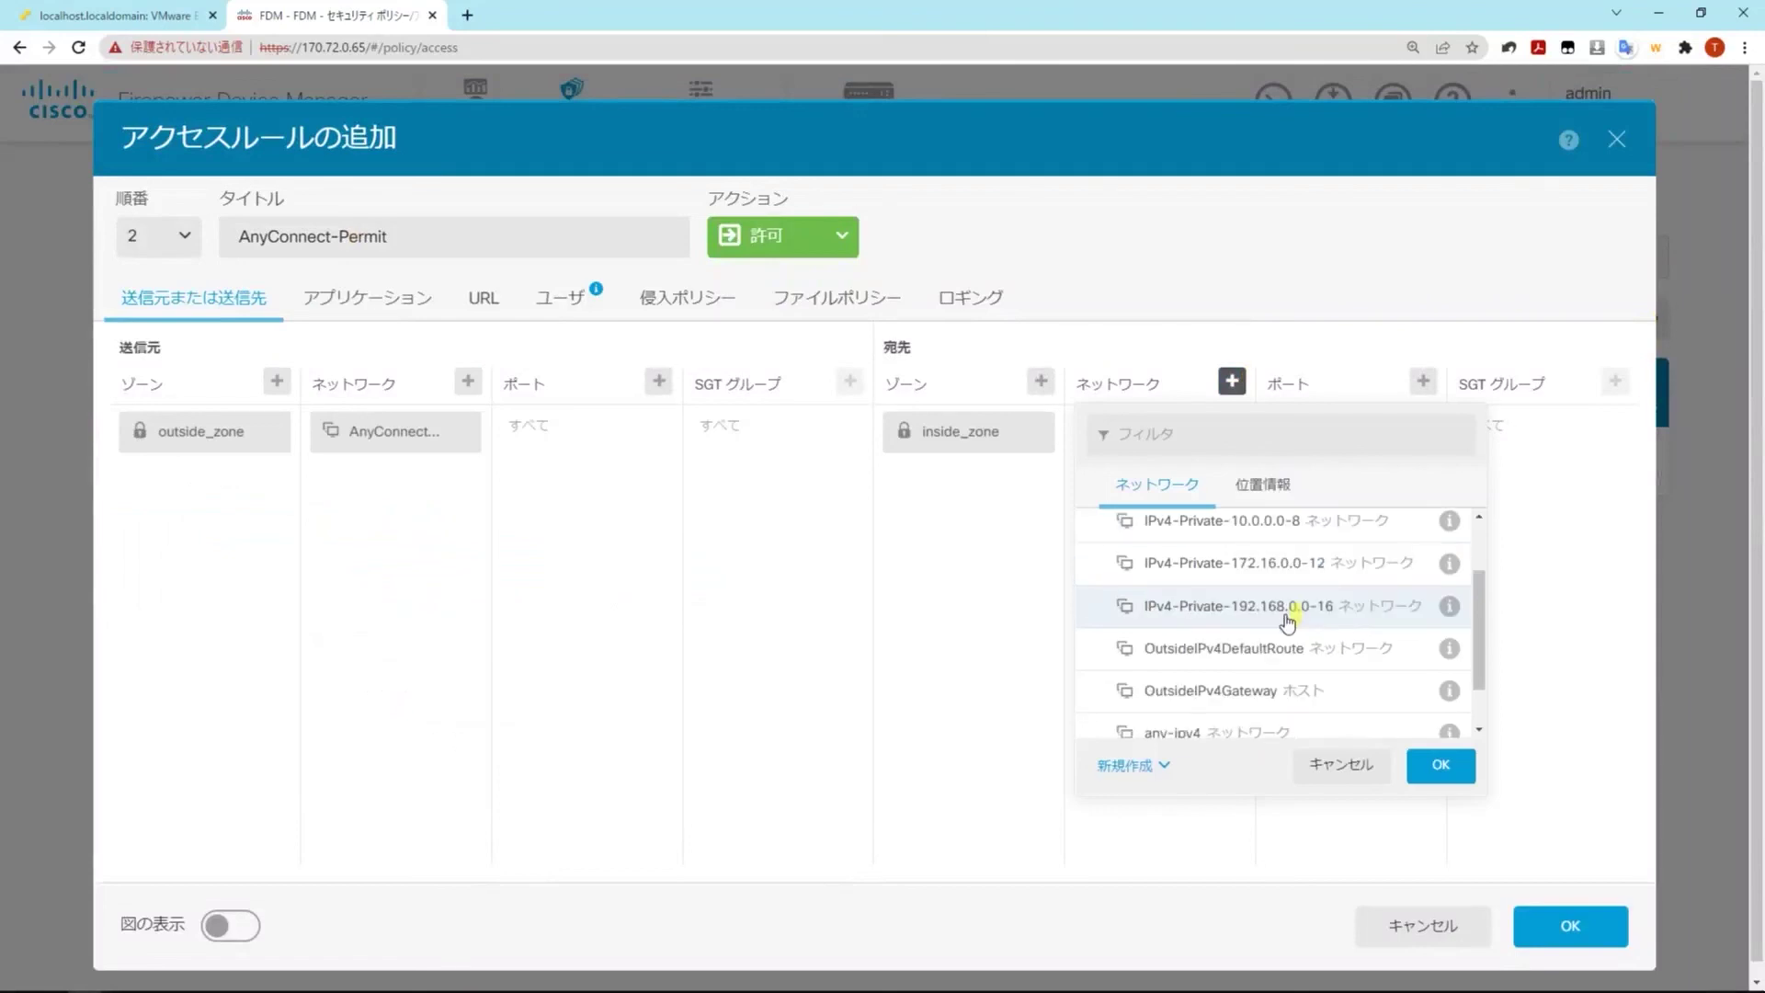
pyautogui.click(1290, 616)
pyautogui.click(1428, 778)
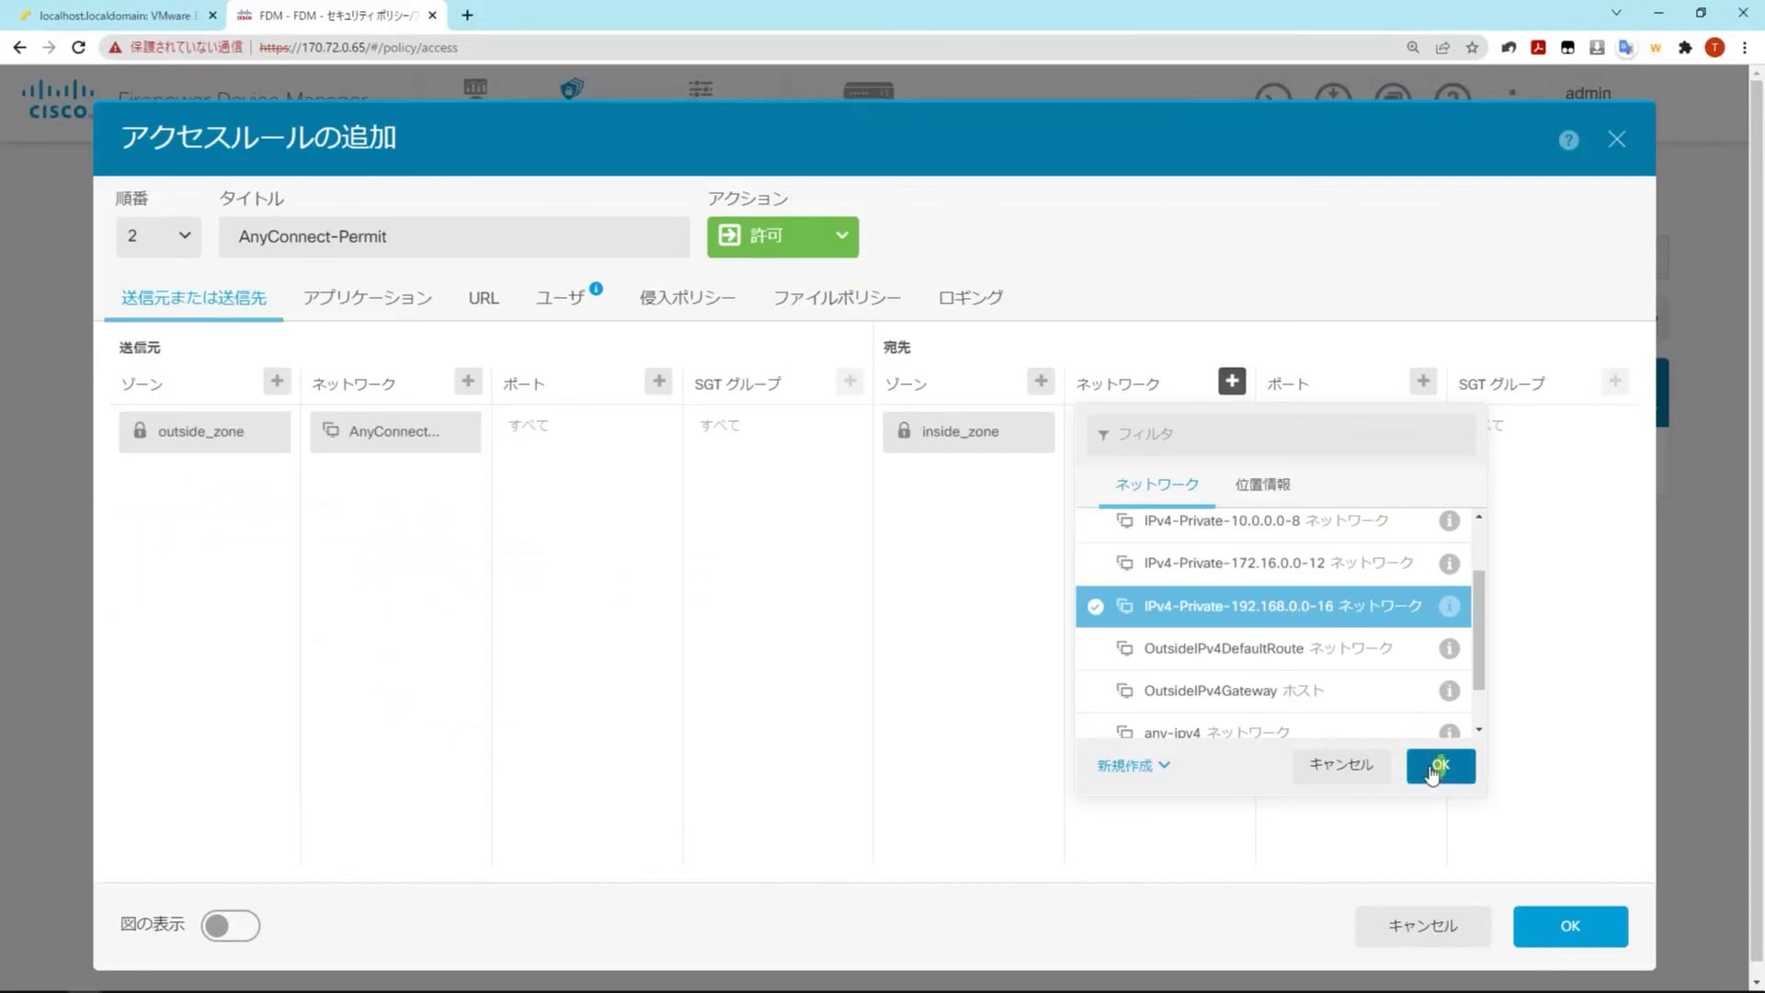
pyautogui.click(1432, 771)
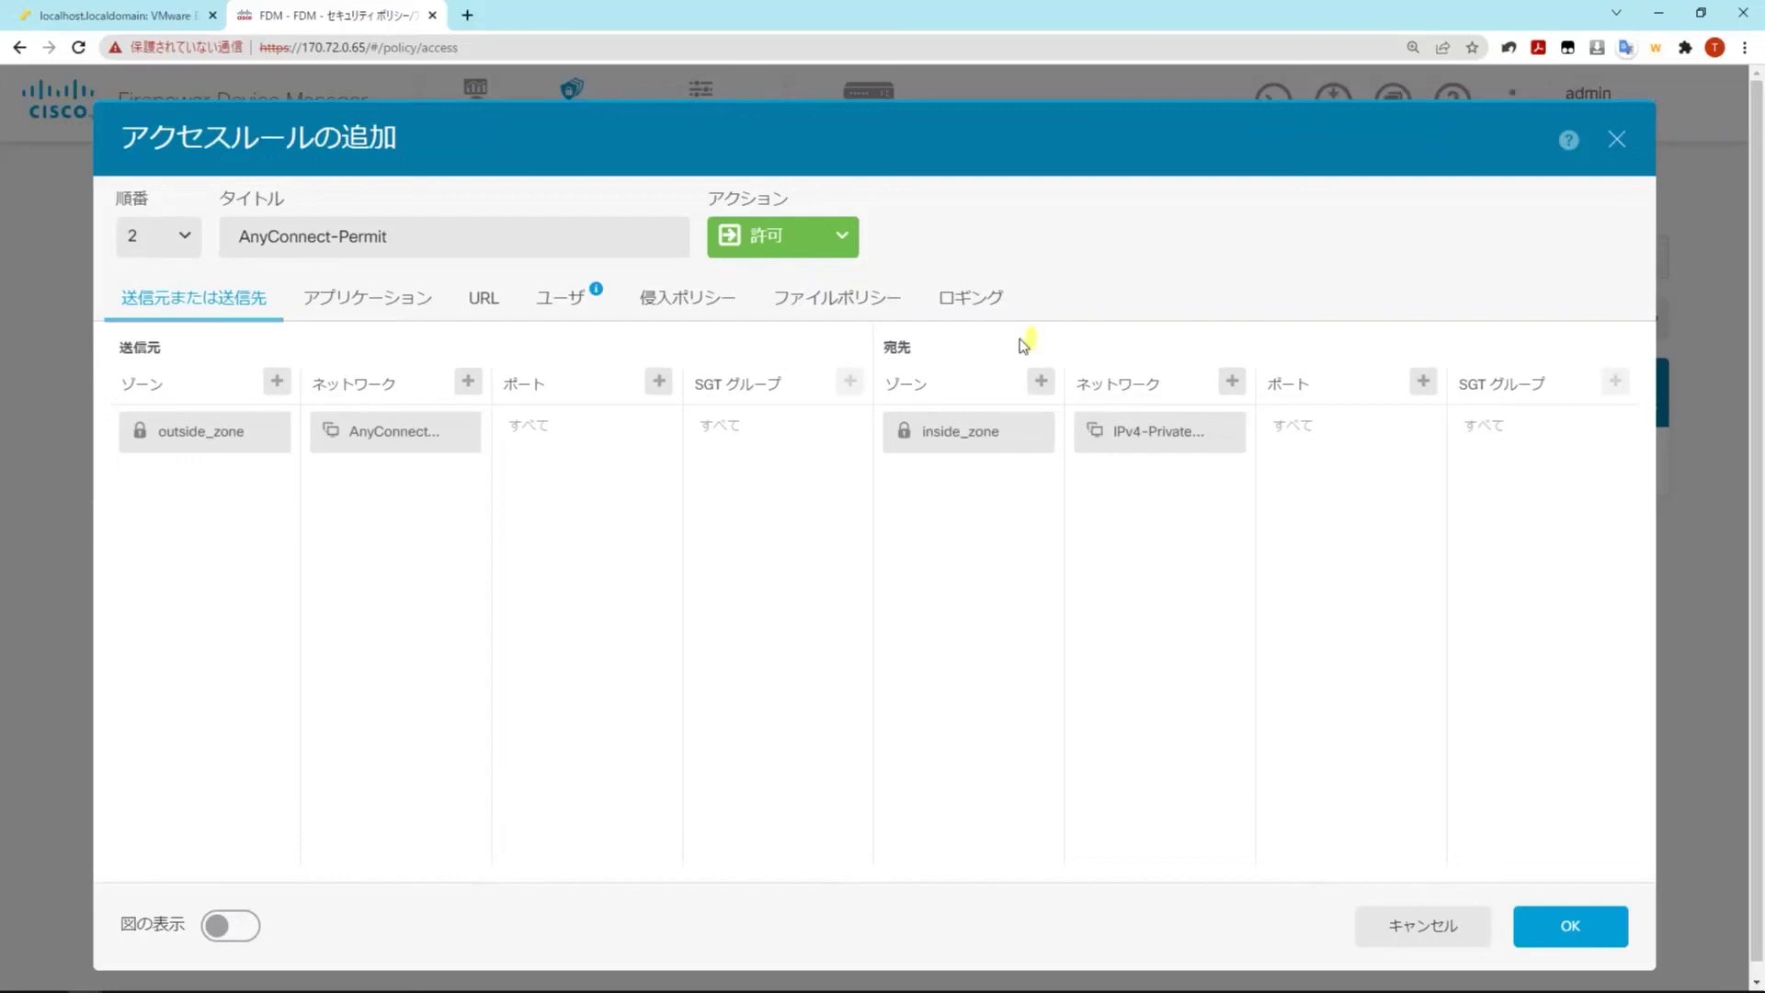
pyautogui.click(944, 298)
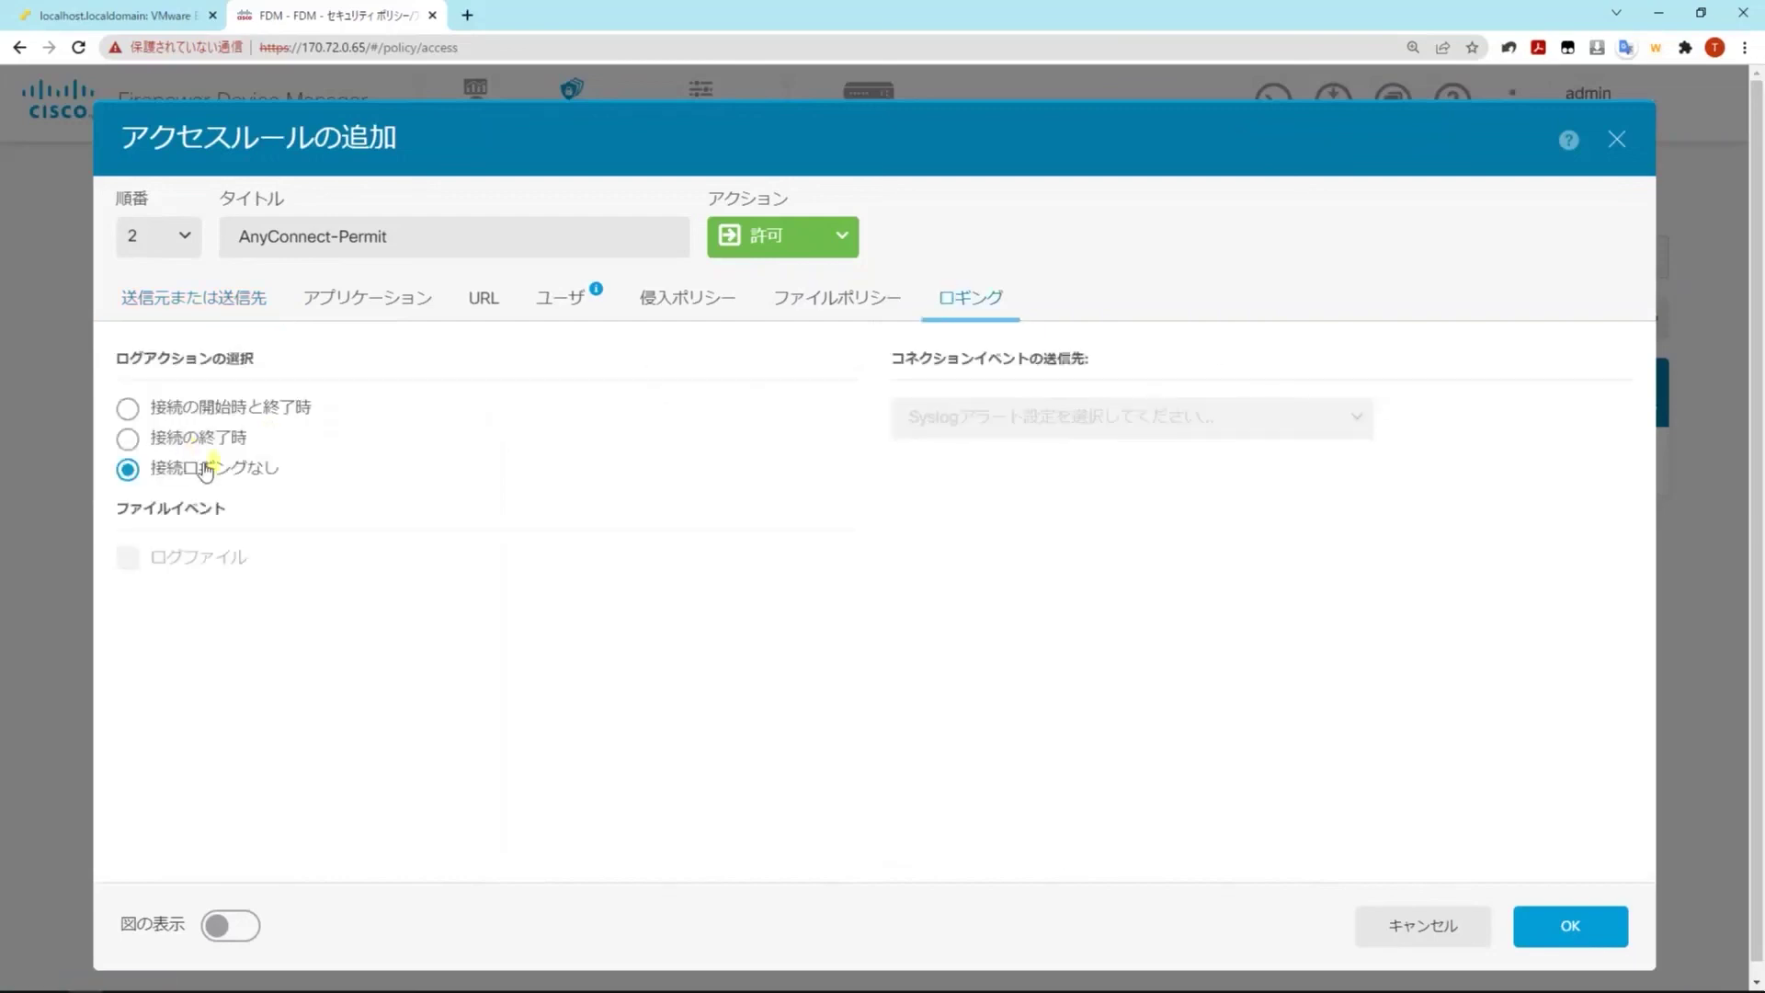
pyautogui.click(221, 408)
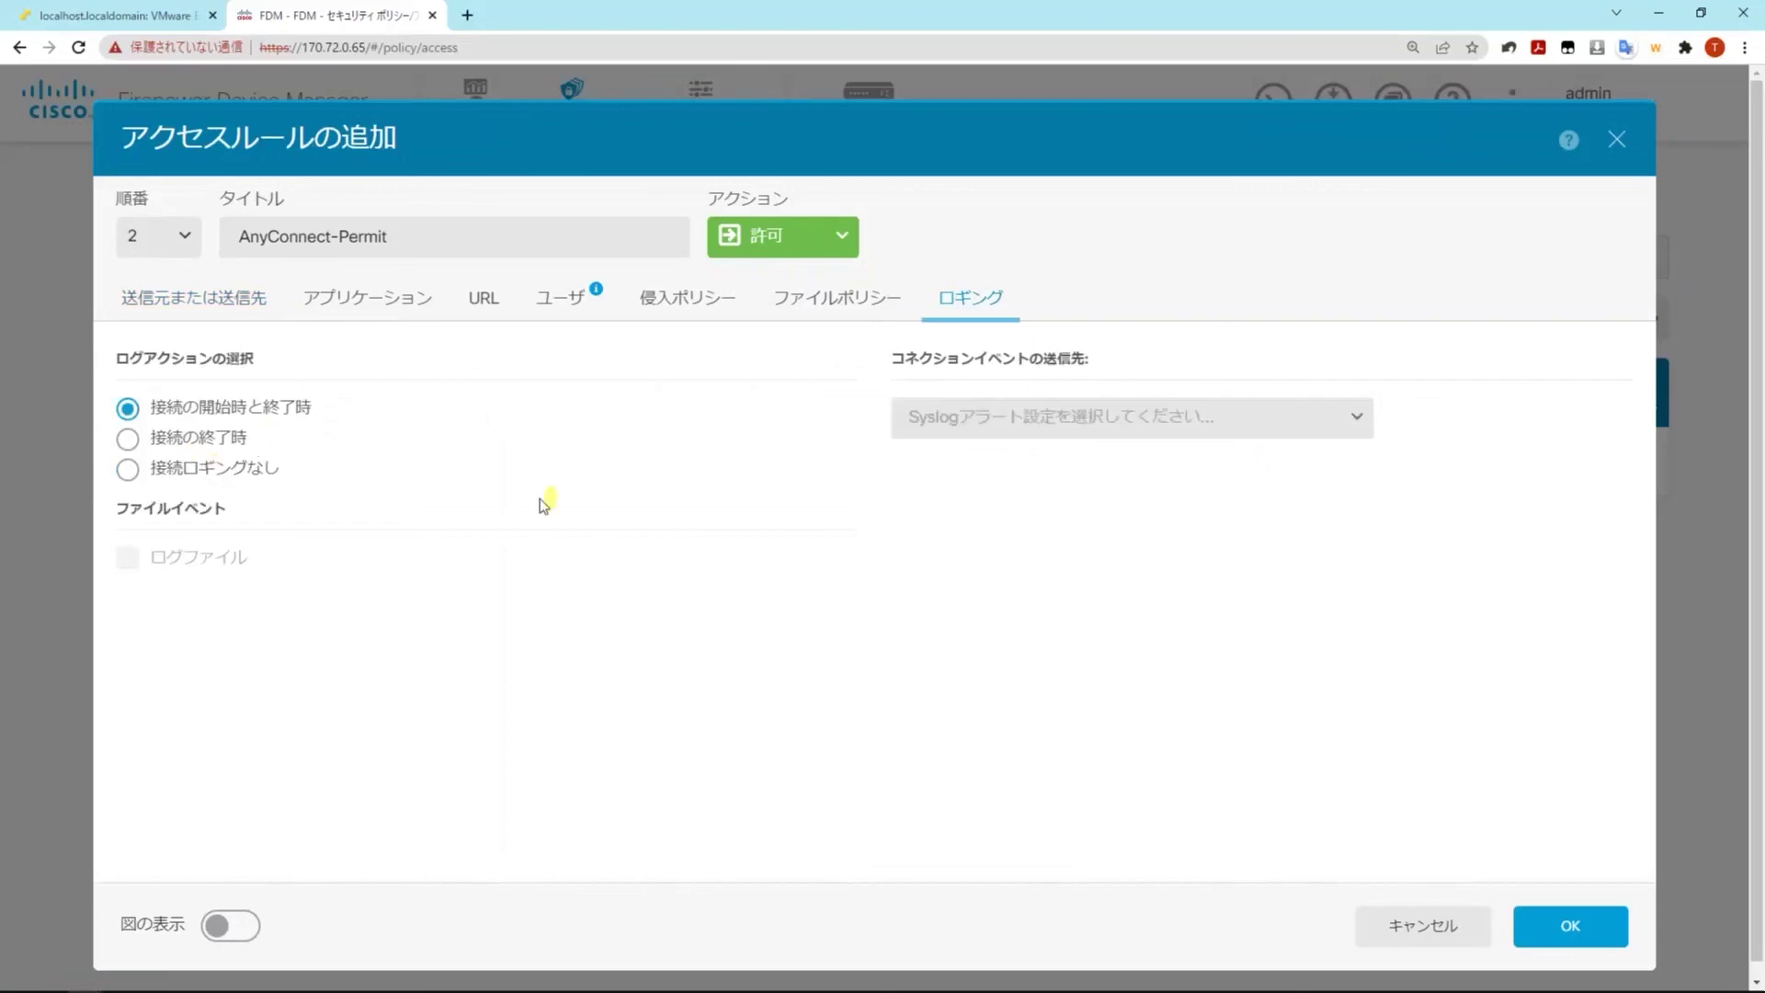
pyautogui.click(1572, 927)
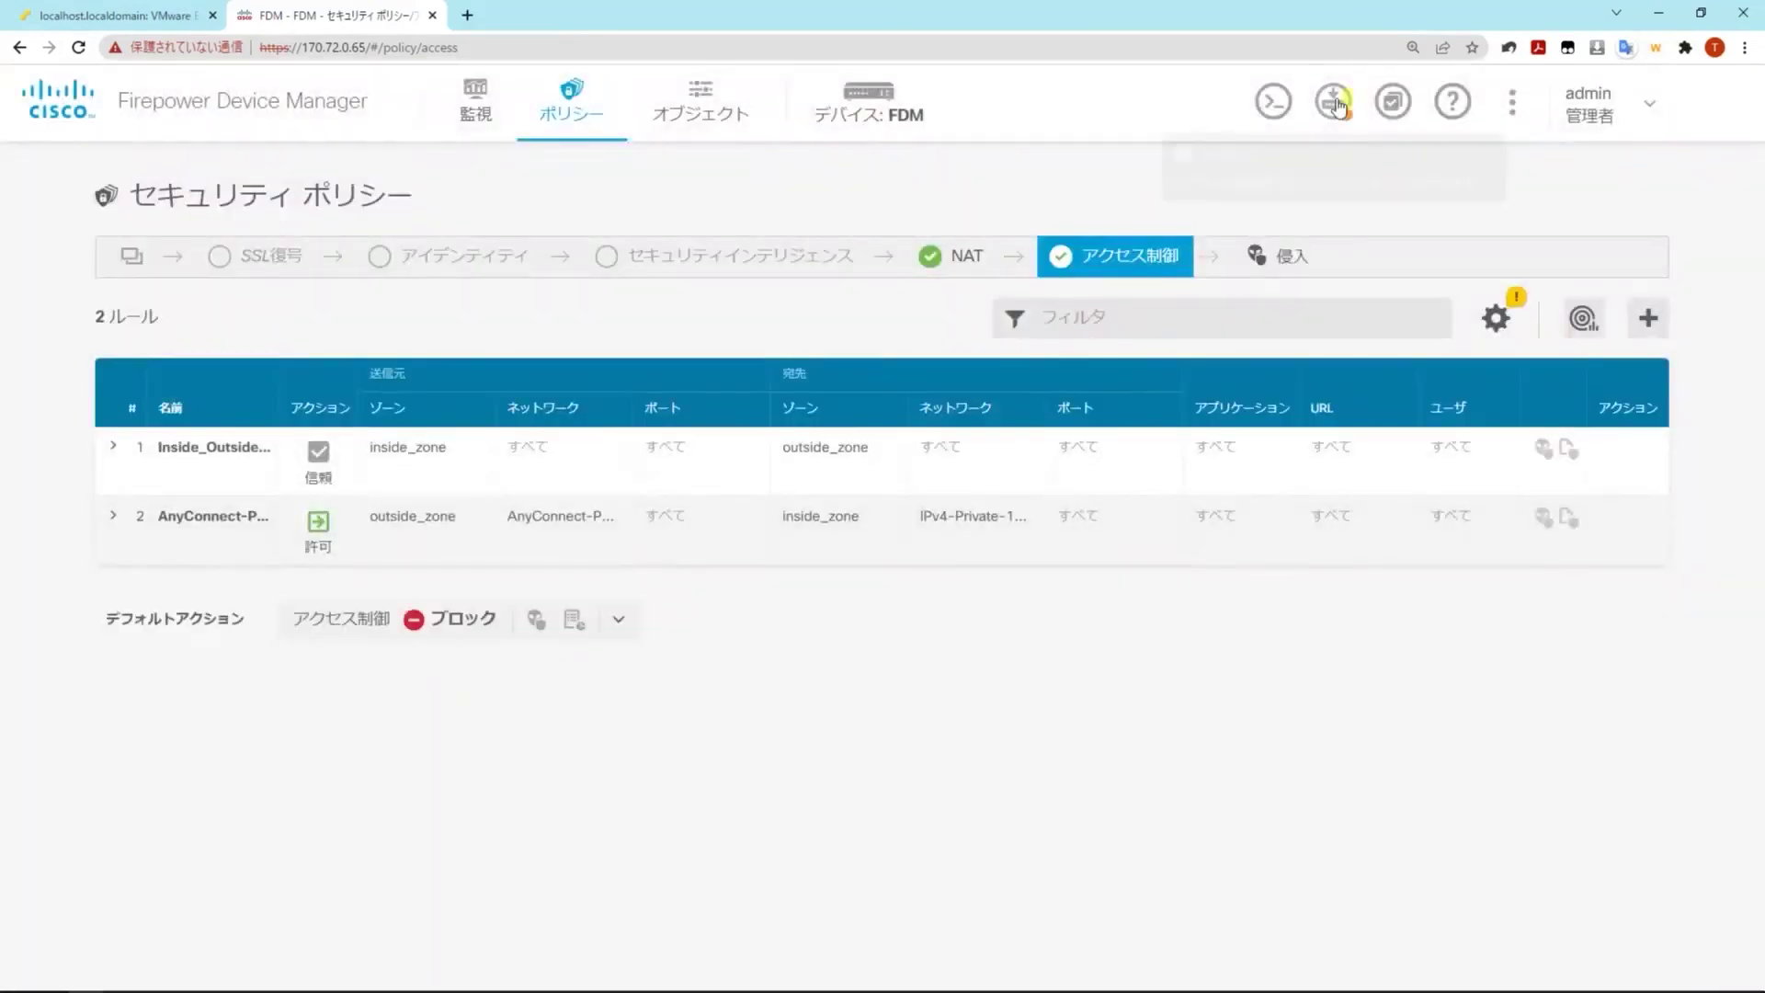
# Deploy the pending AnyConnect-Permit rule change and acknowledge the queued deployment notice
pyautogui.click(1338, 103)
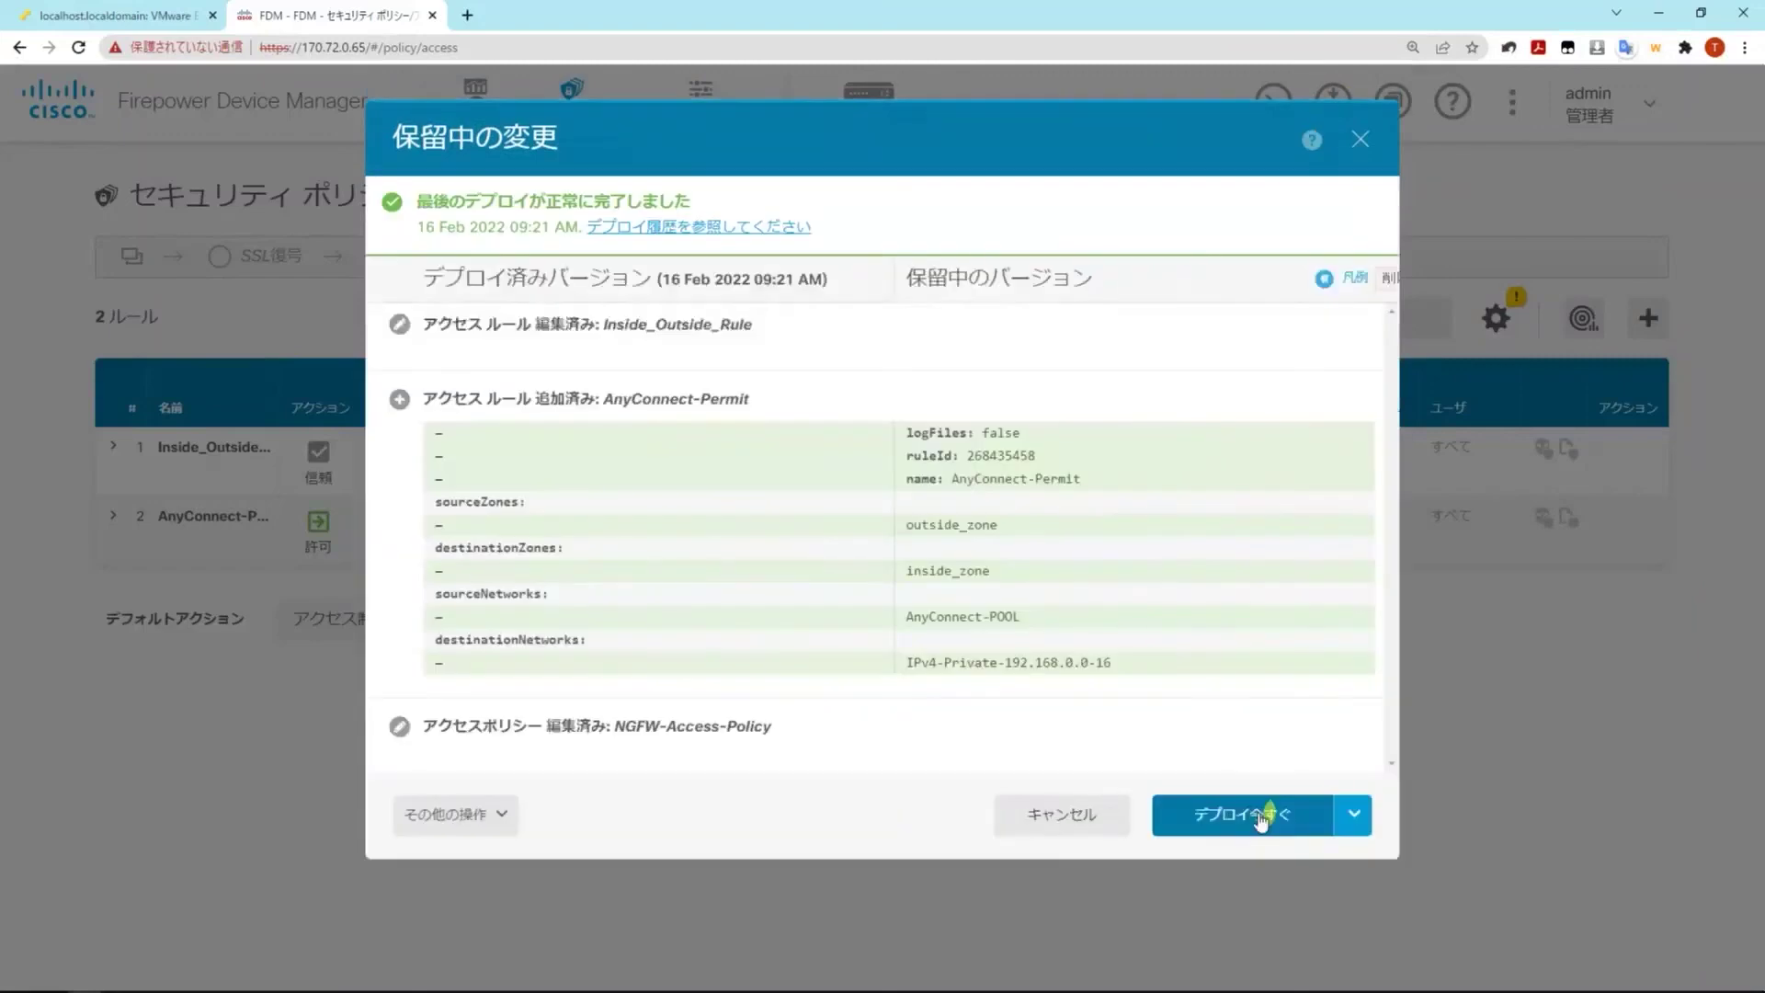
pyautogui.click(1260, 816)
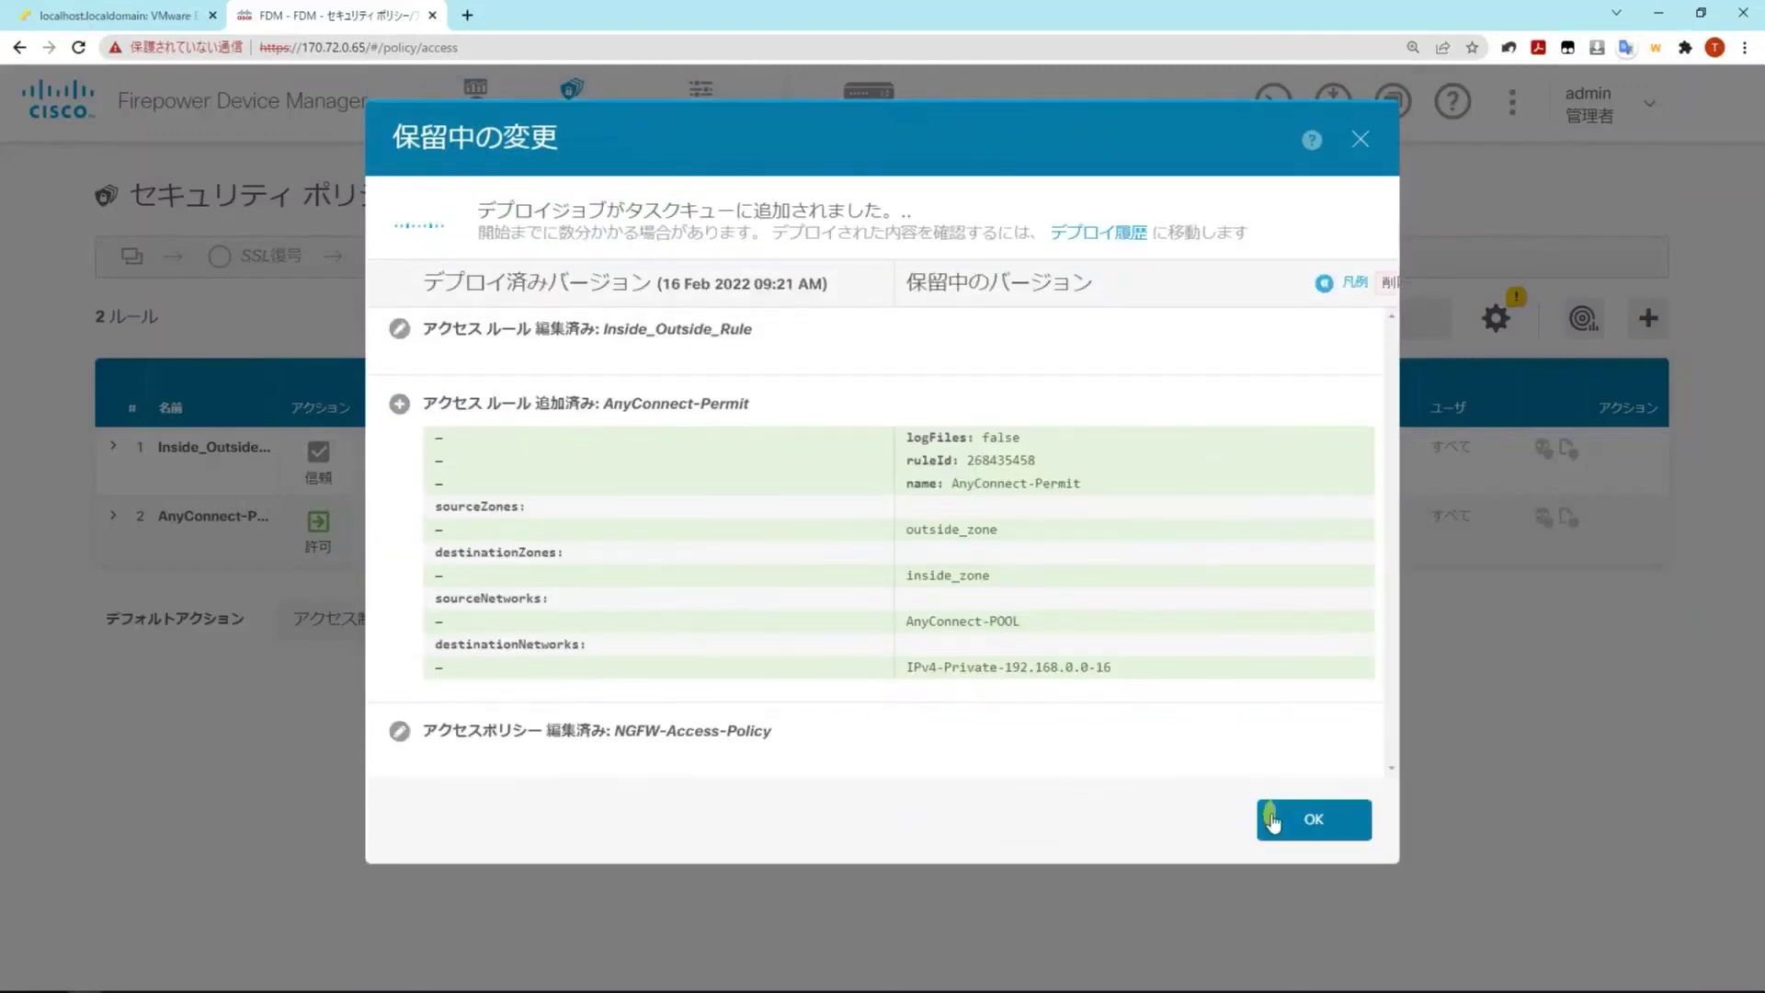
pyautogui.click(1311, 821)
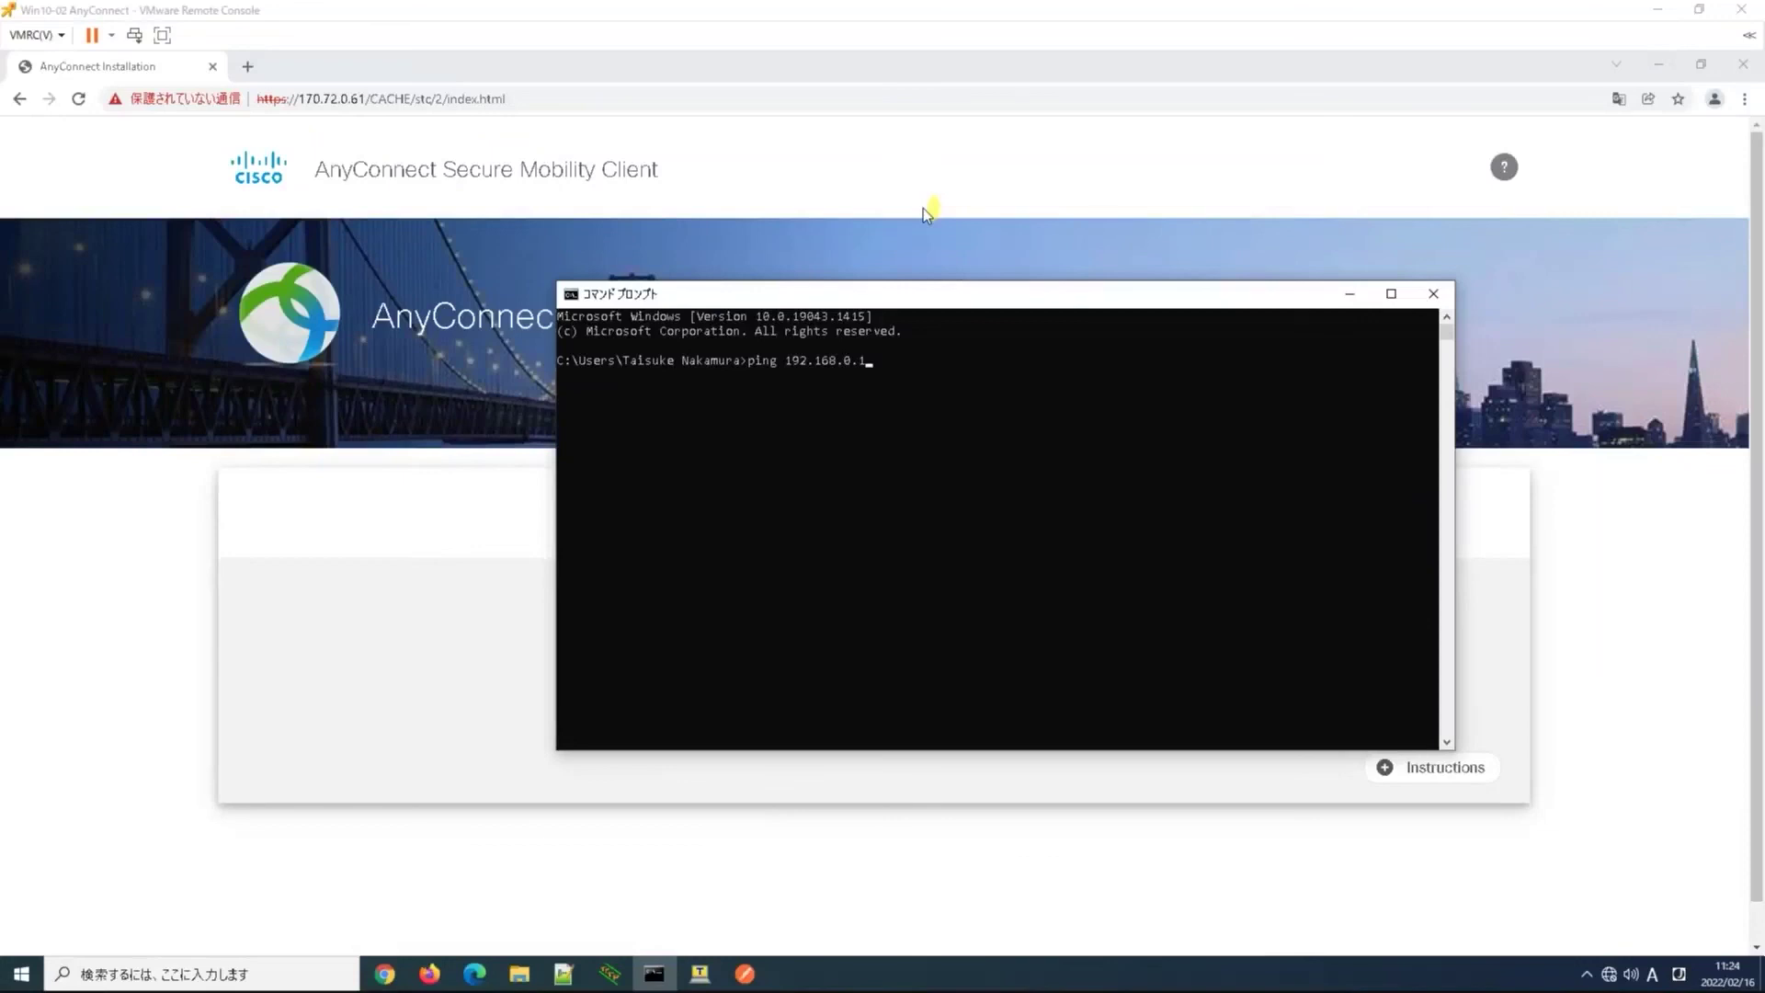
# Rerun ping 192.168.0.1 in Command Prompt and get a 1ms reply with TTL=64
pyautogui.moveTo(933, 294); pyautogui.dragTo(884, 277)
pyautogui.click(949, 379)
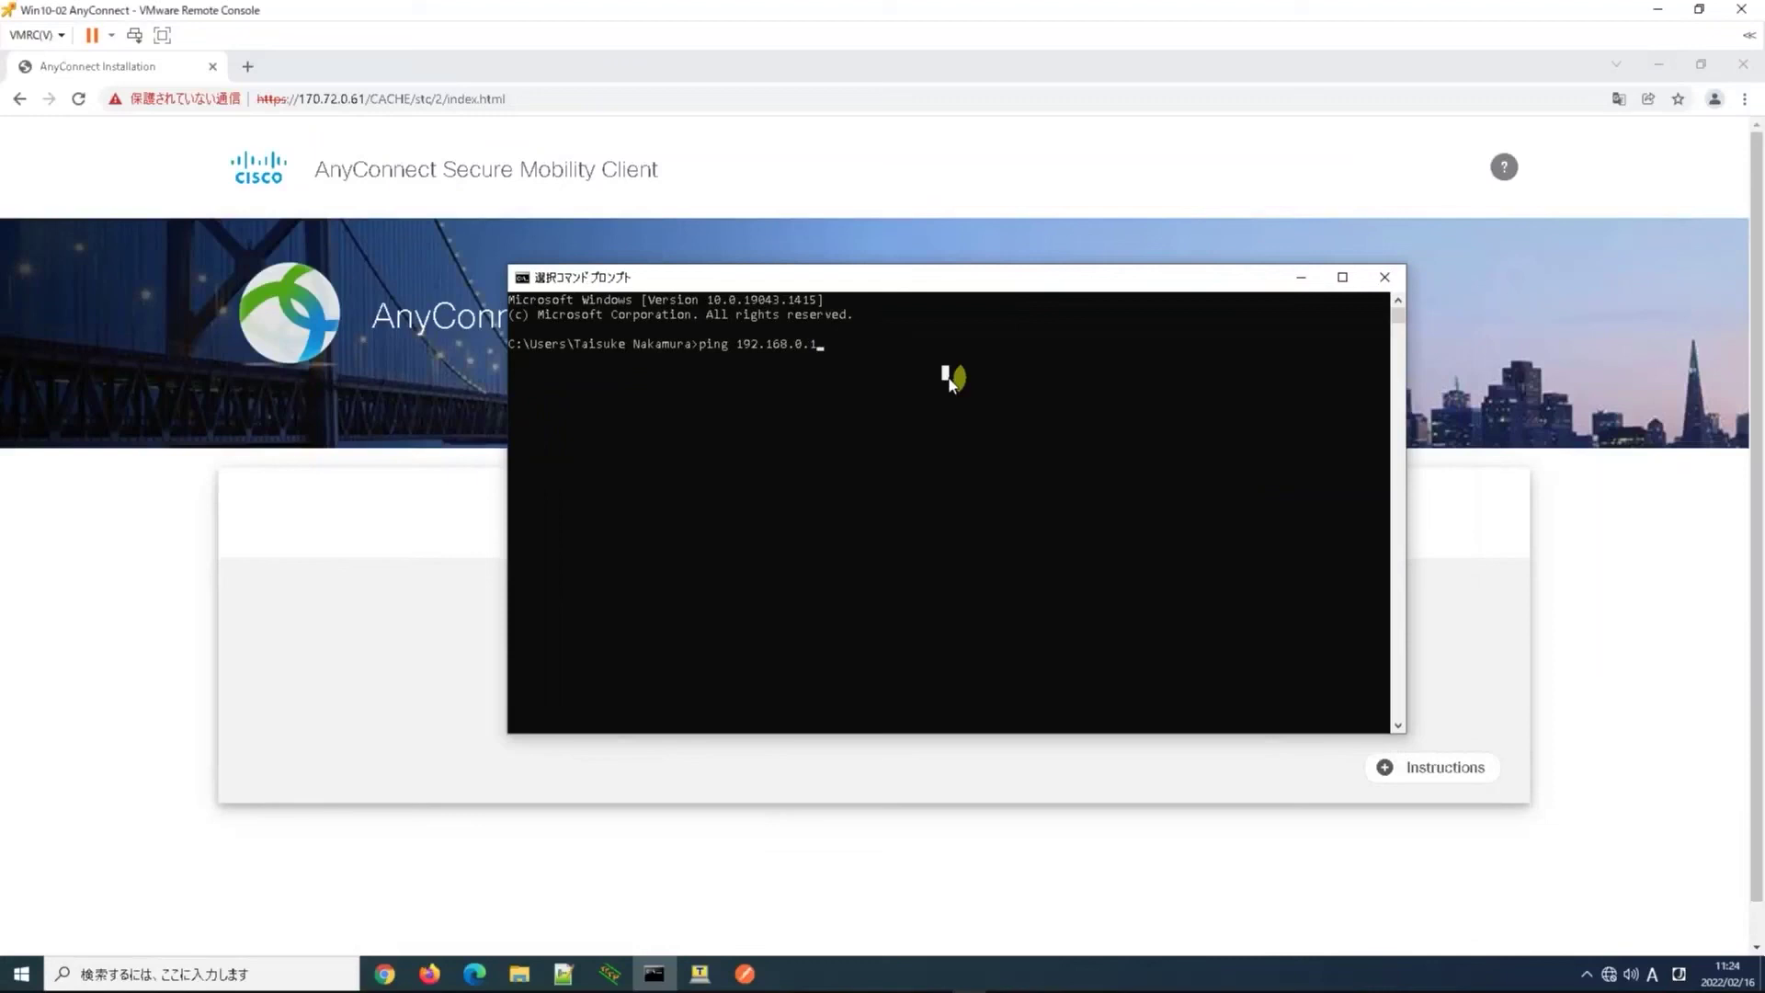
pyautogui.press('Escape')
pyautogui.press('Return')
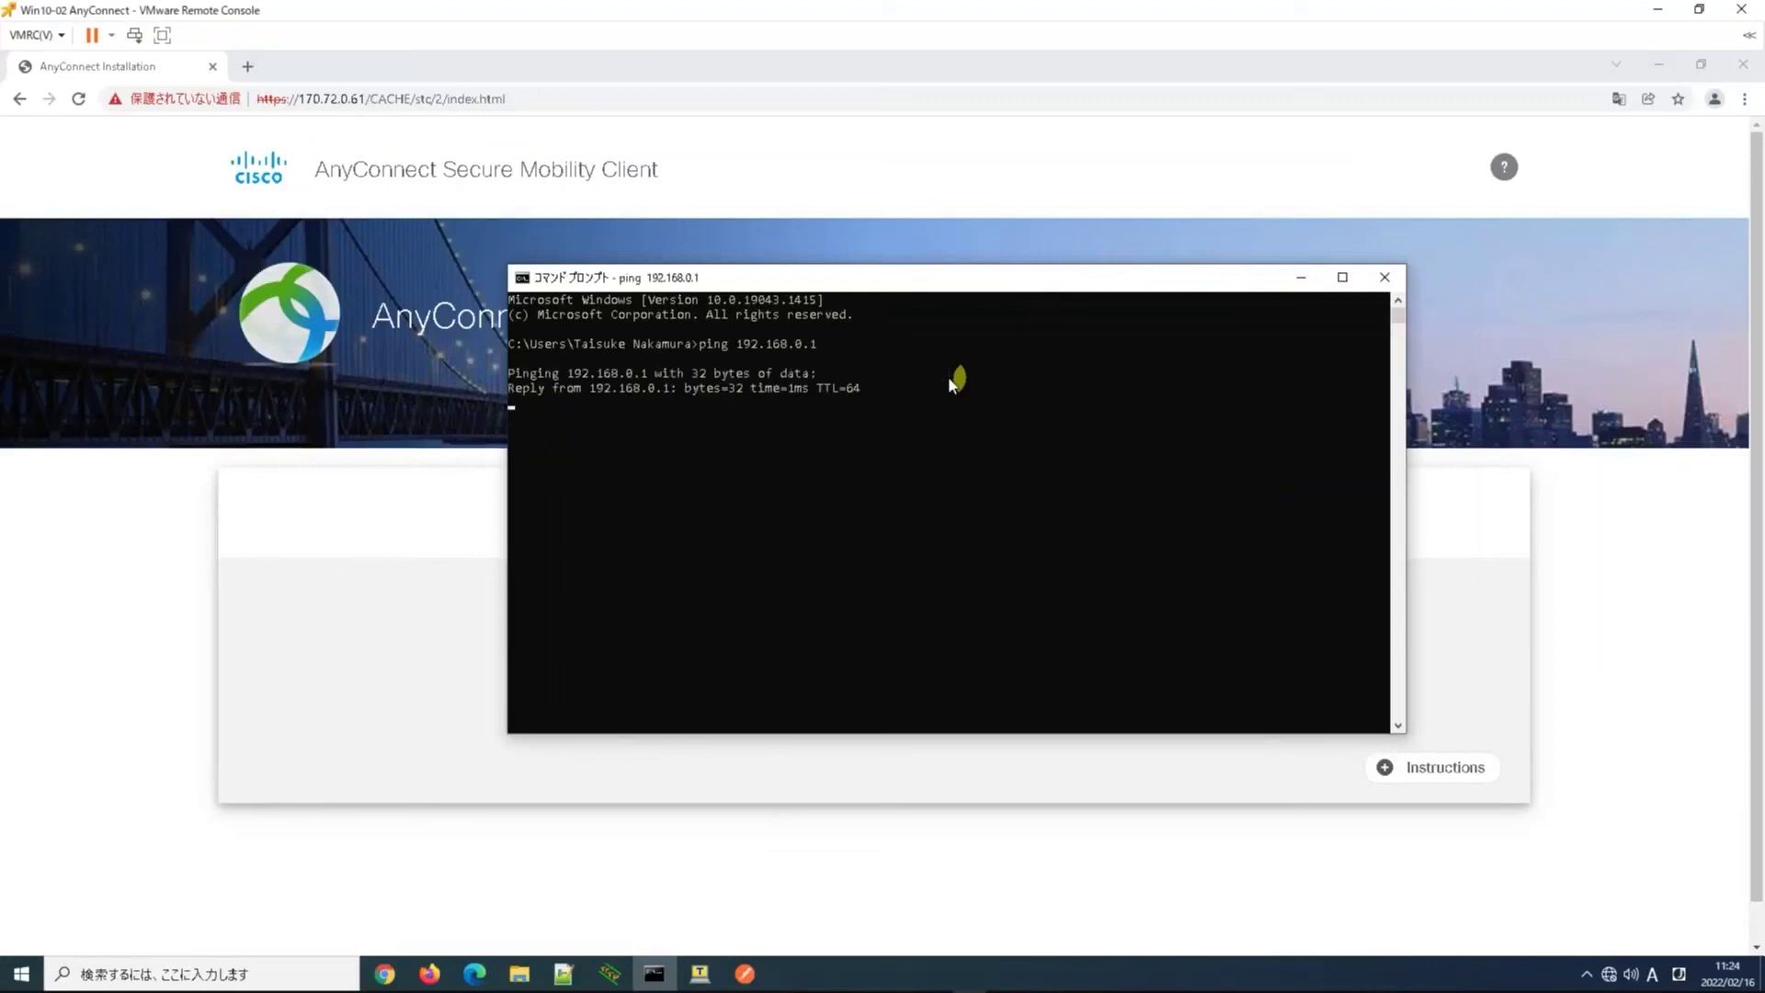